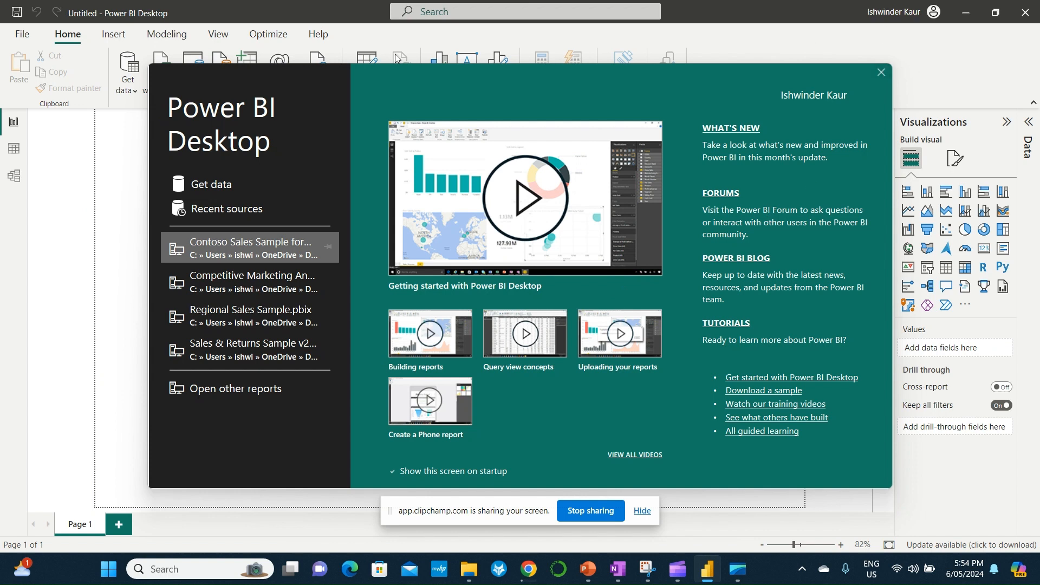
- Load the sample dataset and open its financials table for transformation in Power Query Editor
click(877, 76)
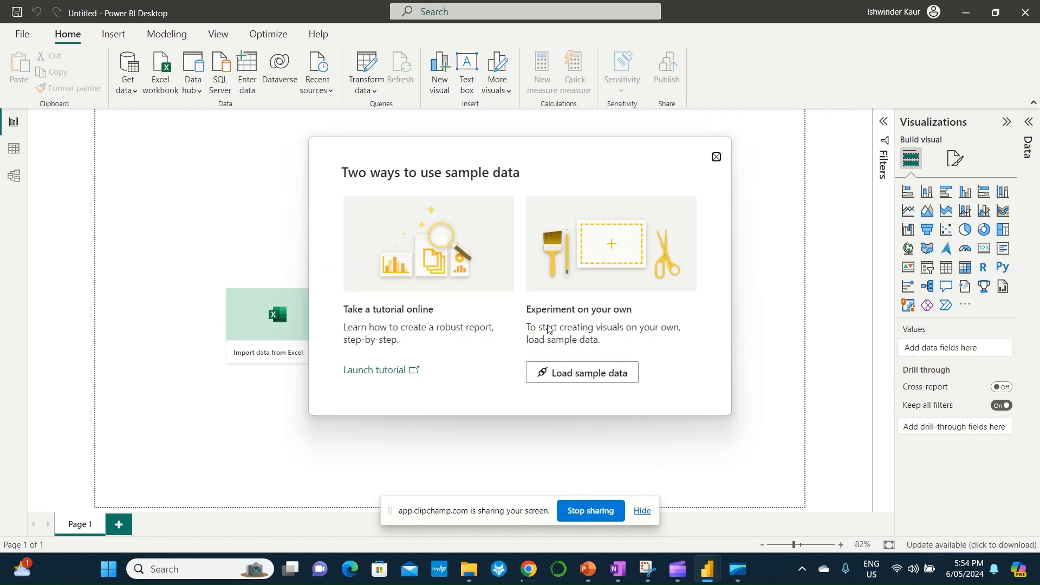
click(580, 375)
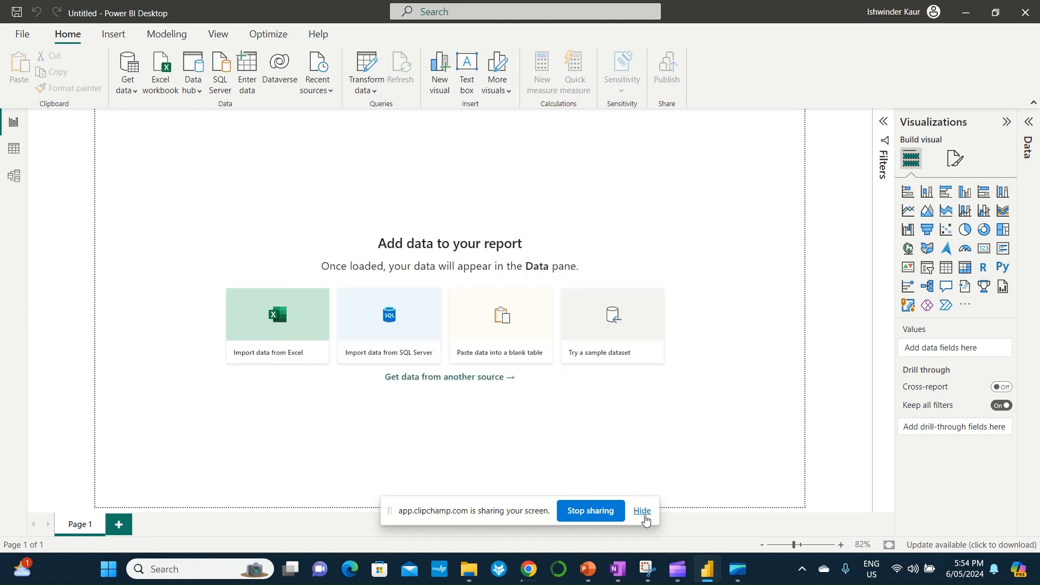
click(647, 517)
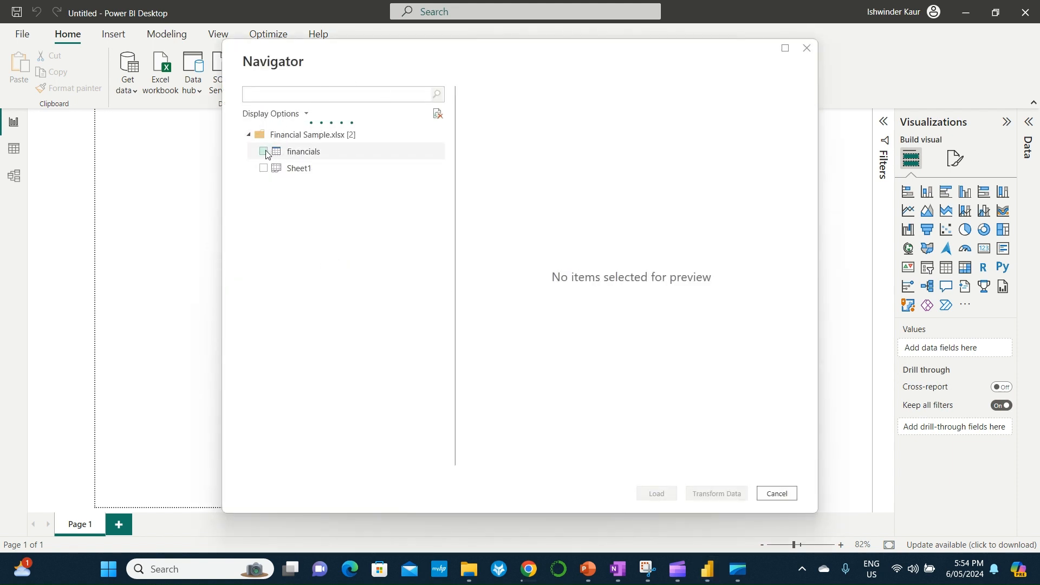
click(264, 151)
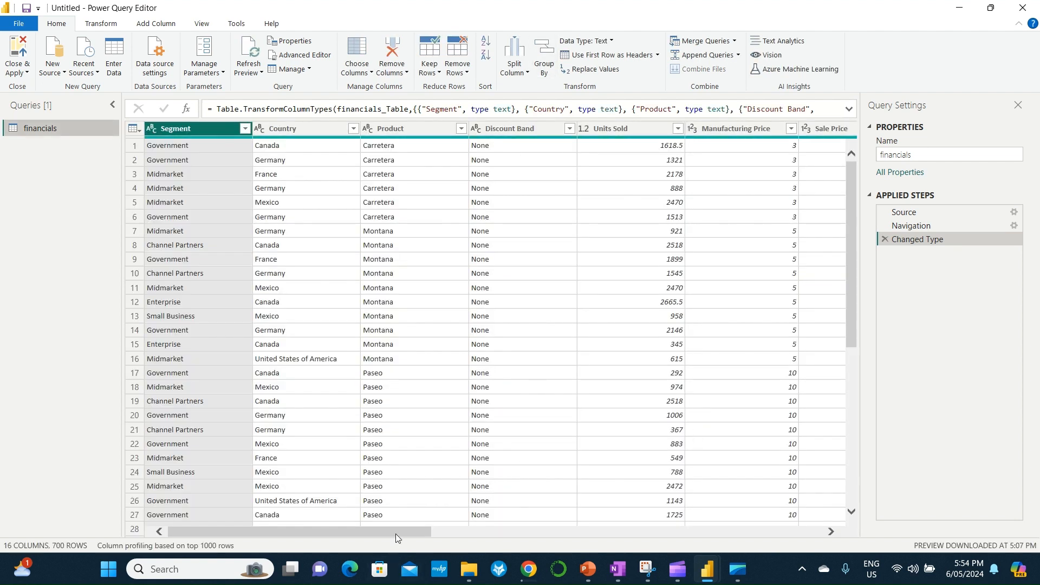
- Rename the Month Name column of the financials query to Month
drag(403, 533, 785, 535)
click(719, 129)
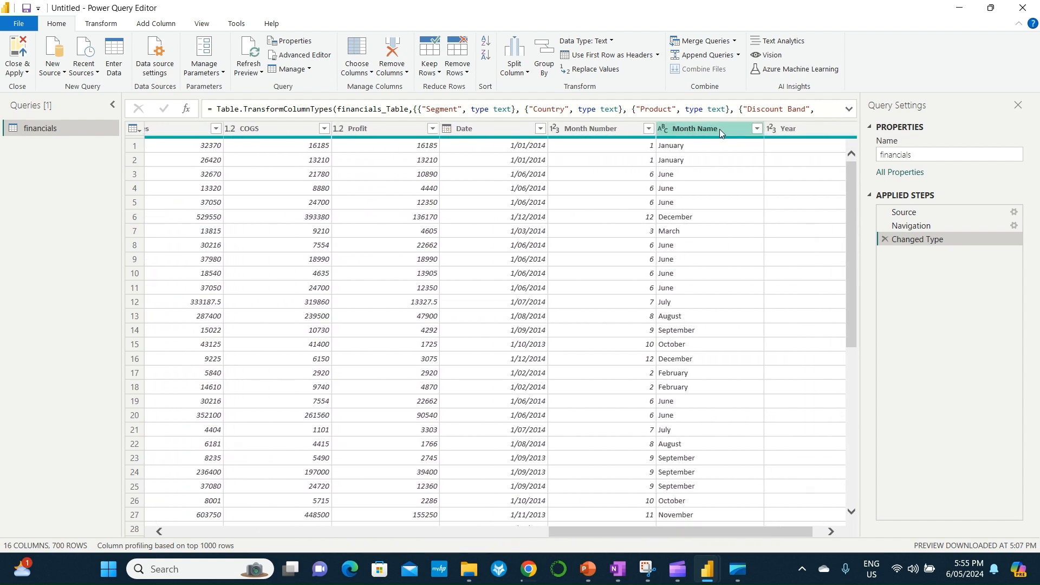
double_click(719, 128)
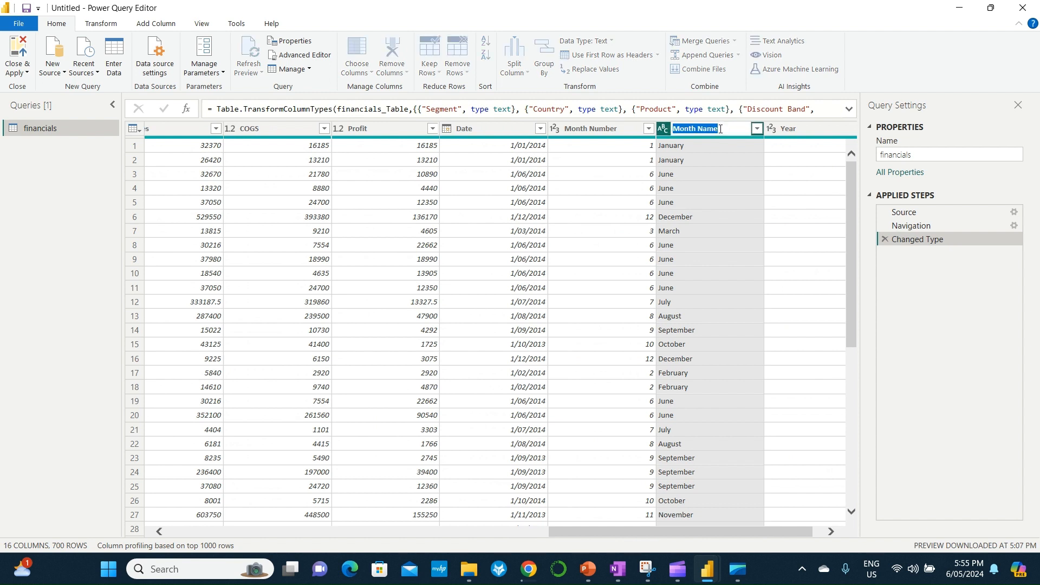
double_click(724, 131)
key(BackSpace)
key(Return)
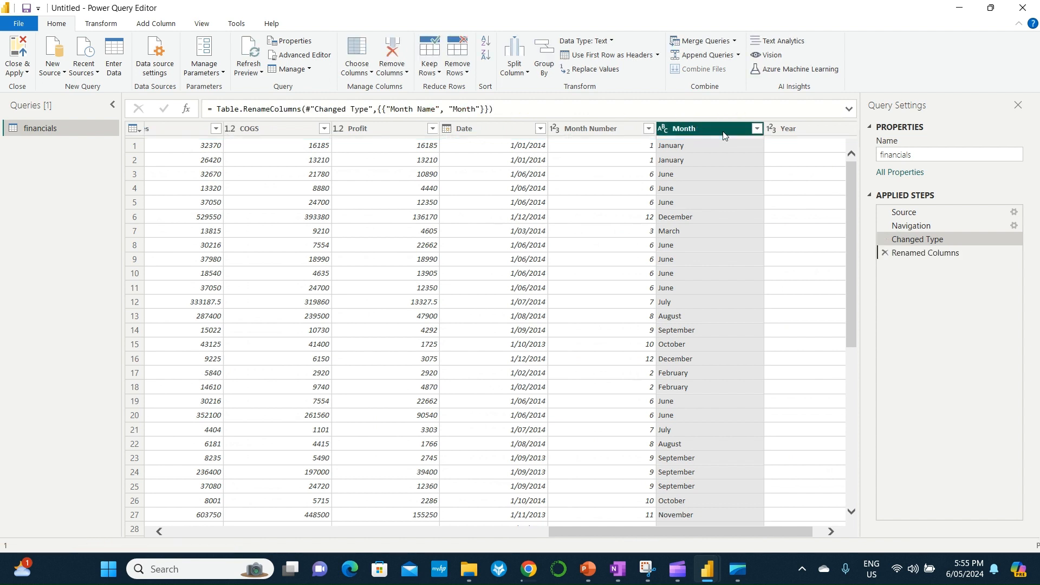
- Change the data type of the Units Sold column to Whole Number
drag(690, 534, 423, 521)
click(325, 128)
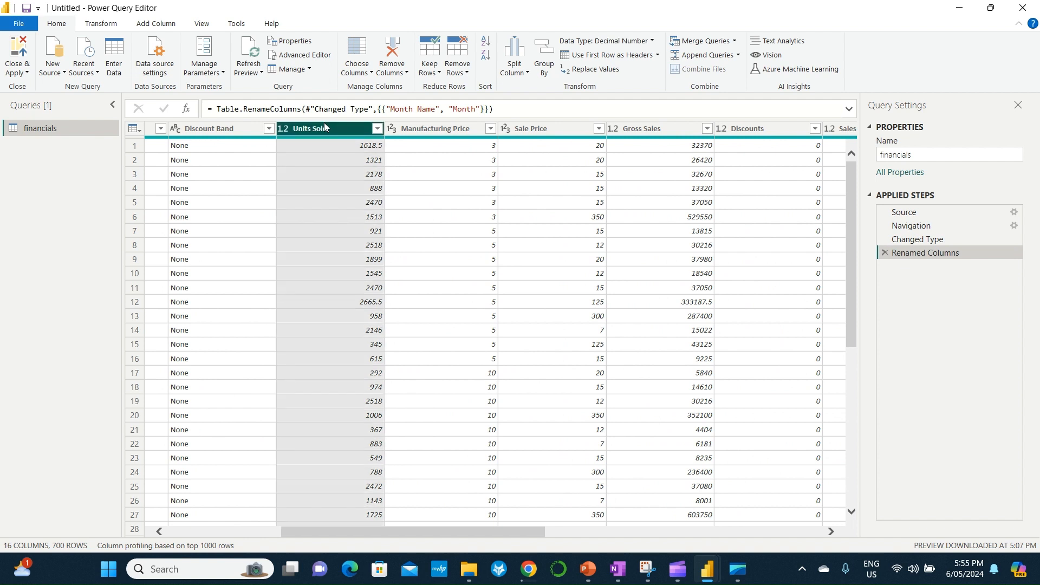
click(91, 23)
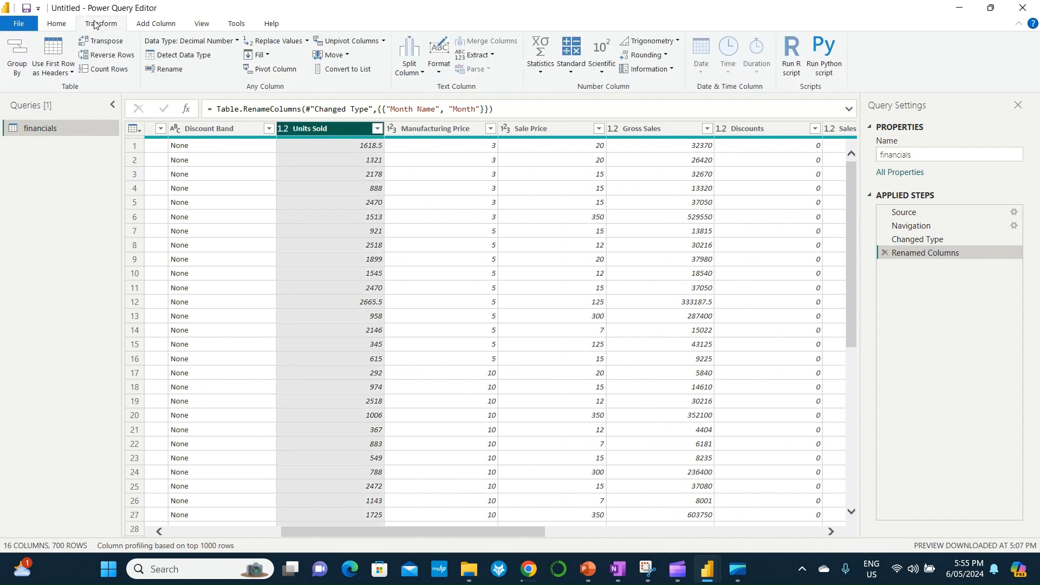
click(201, 46)
click(200, 85)
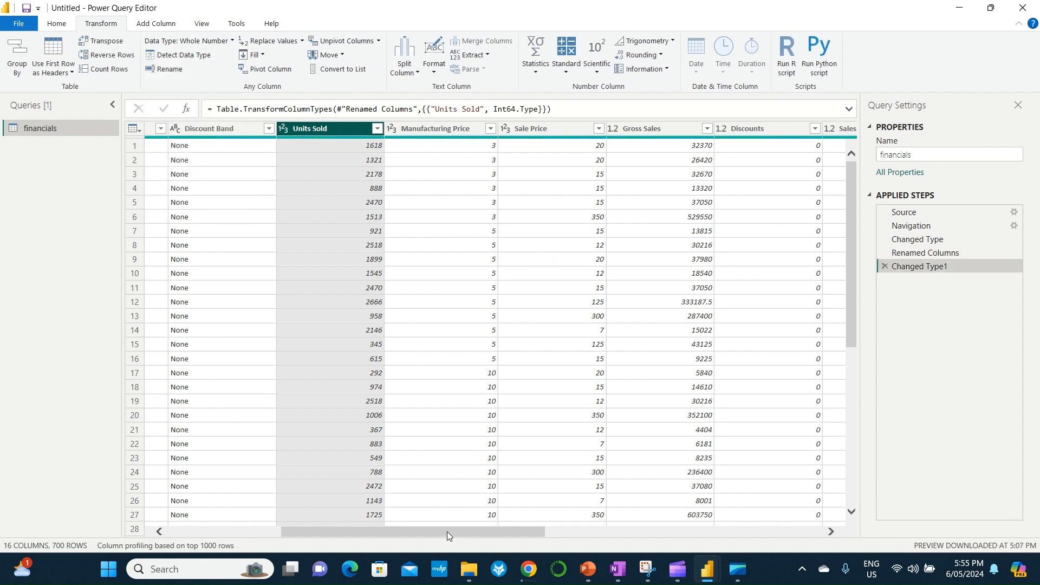
- Convert the text in the Segment column to uppercase
drag(446, 531, 313, 534)
click(185, 134)
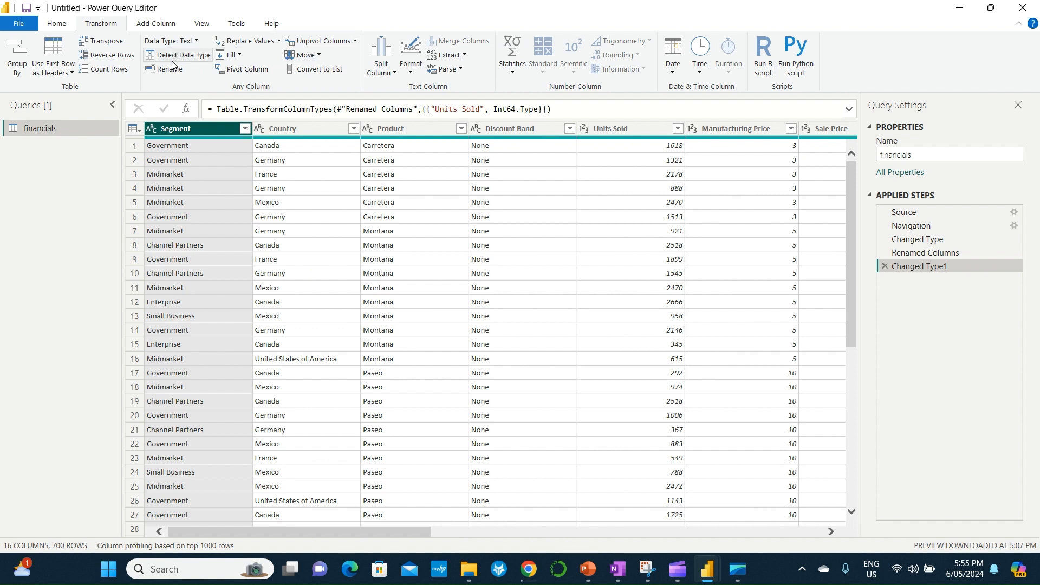
click(411, 64)
click(438, 101)
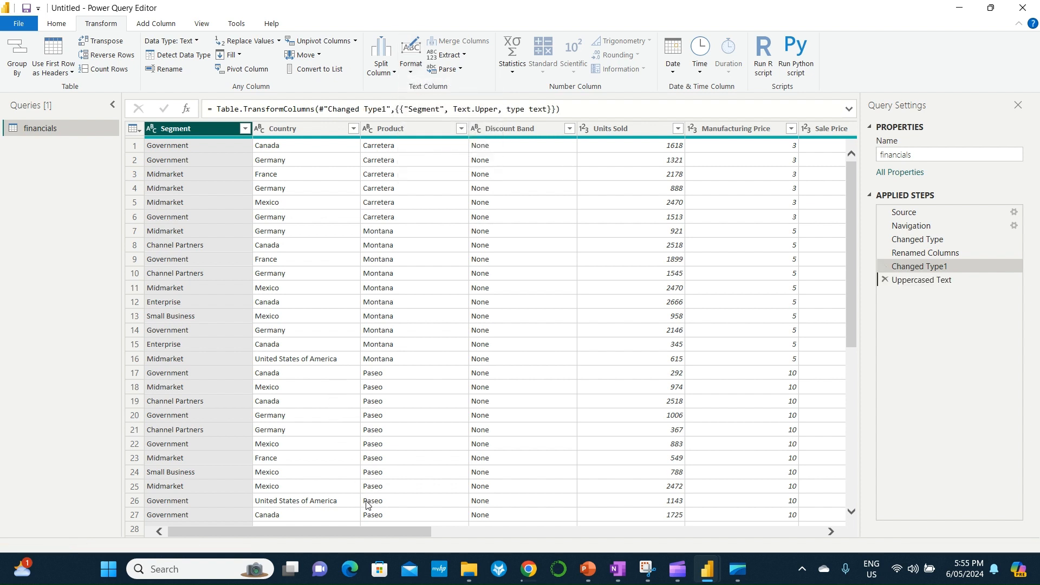
- Filter Montana out of the Product column and apply the query changes to the report
click(431, 127)
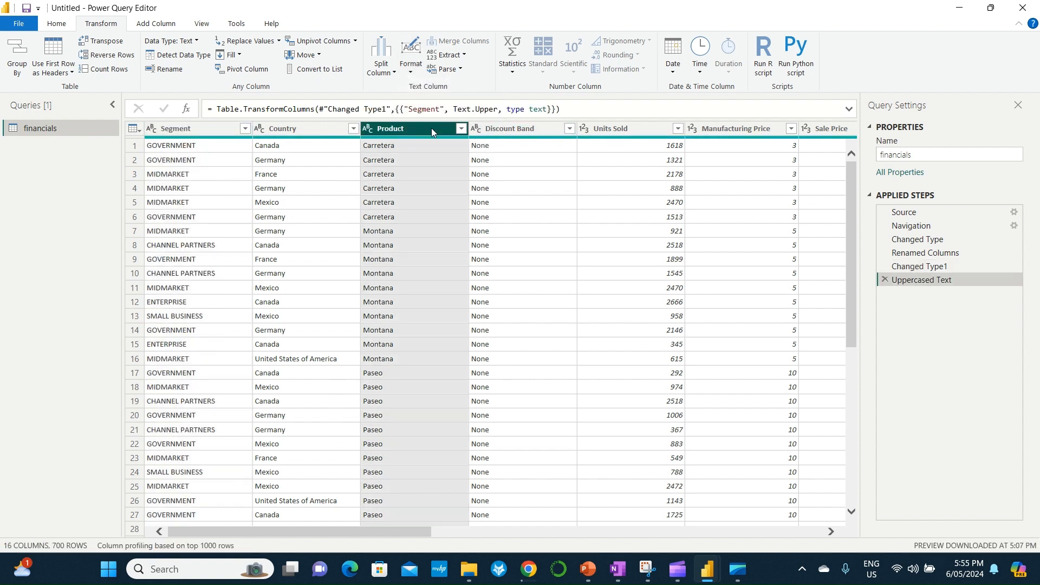
click(461, 129)
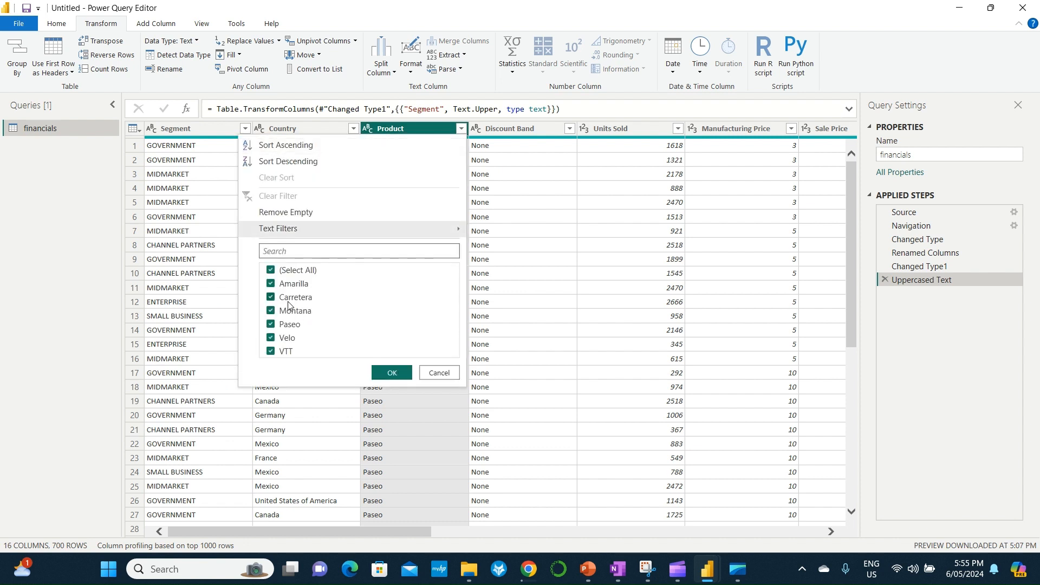
click(284, 312)
click(398, 374)
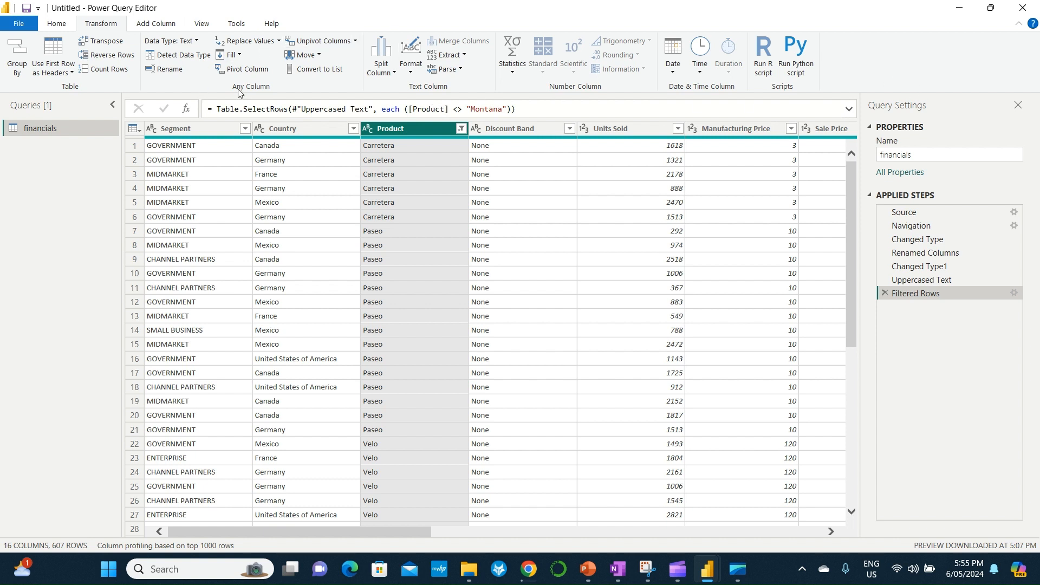
click(55, 24)
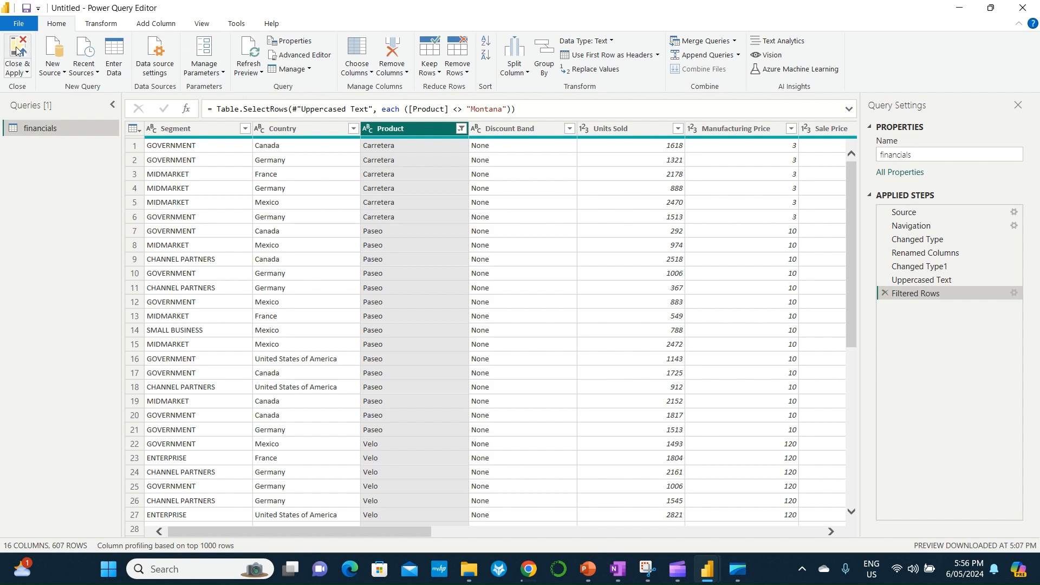
click(16, 51)
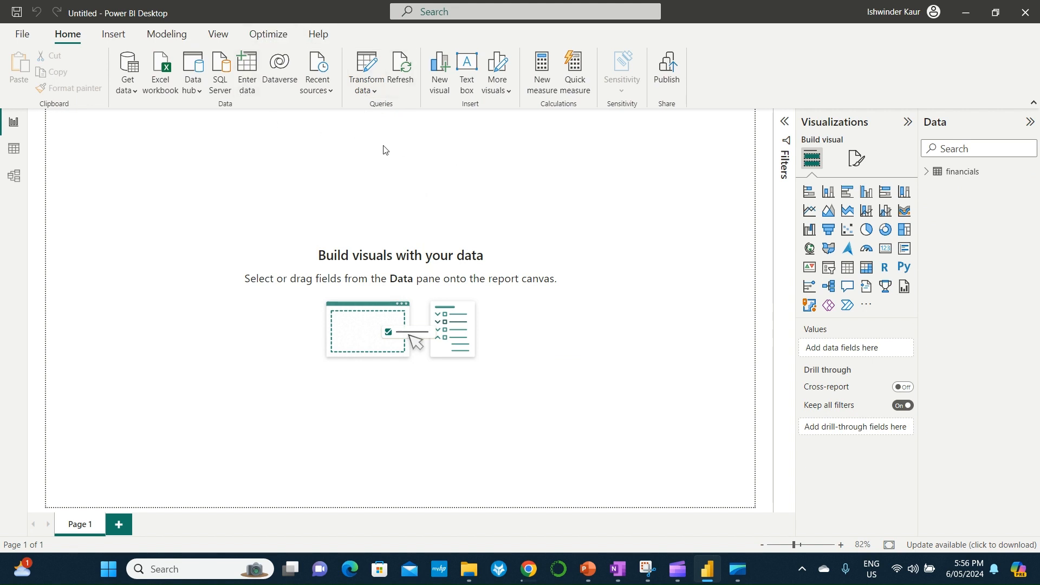
- Create a calculated table named Calendar with CALENDARAUTO() and review the levels of its Date hierarchy
click(108, 37)
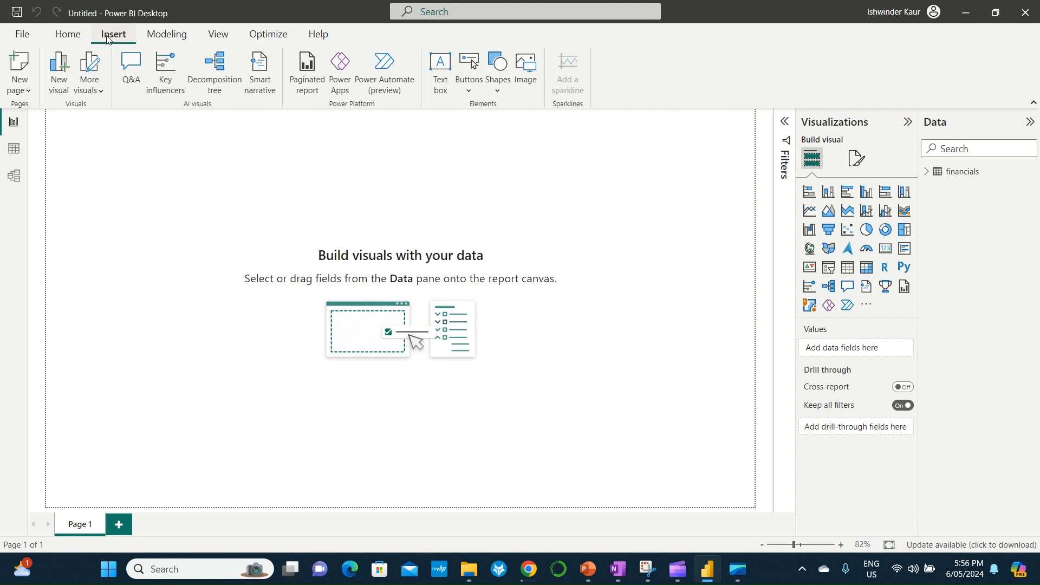
click(147, 37)
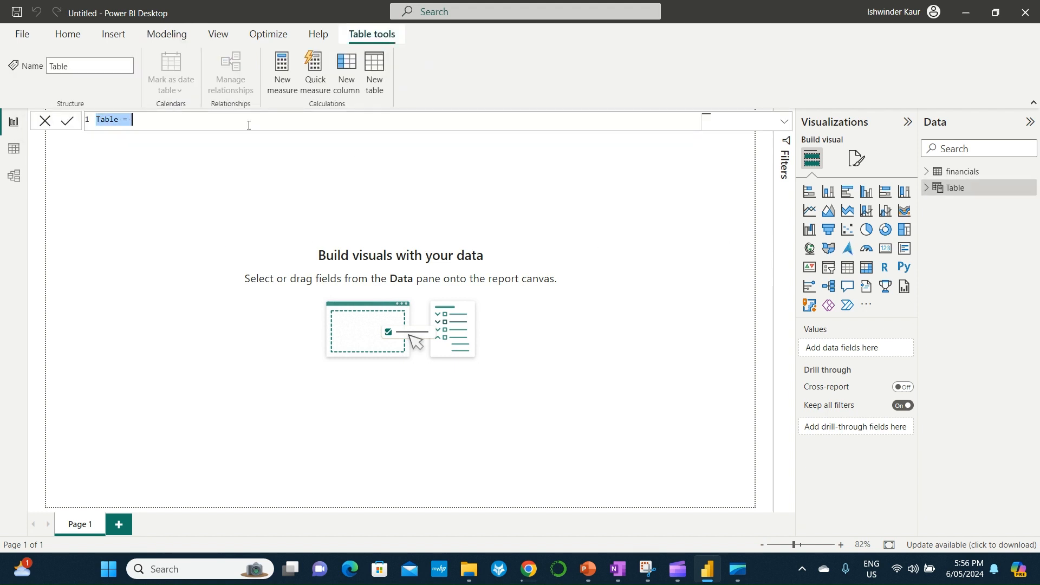
text(Calendar = cal)
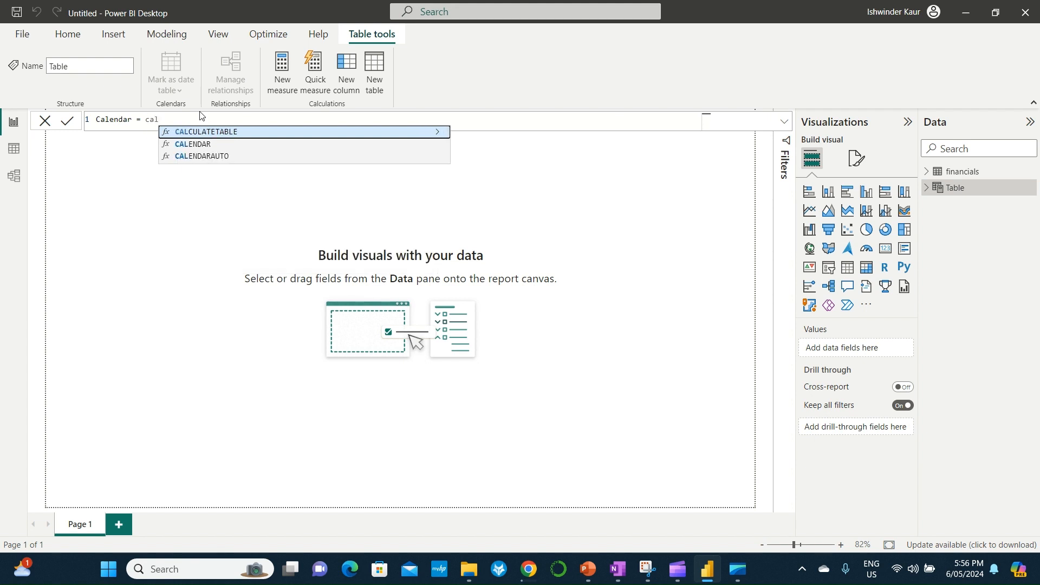
key(Down)
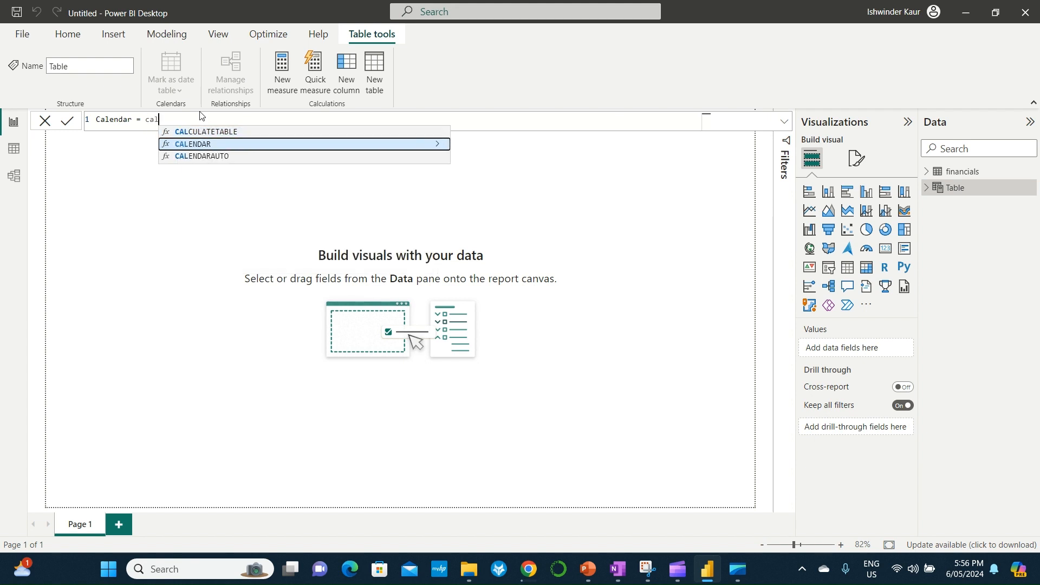
key(Down)
key(Tab)
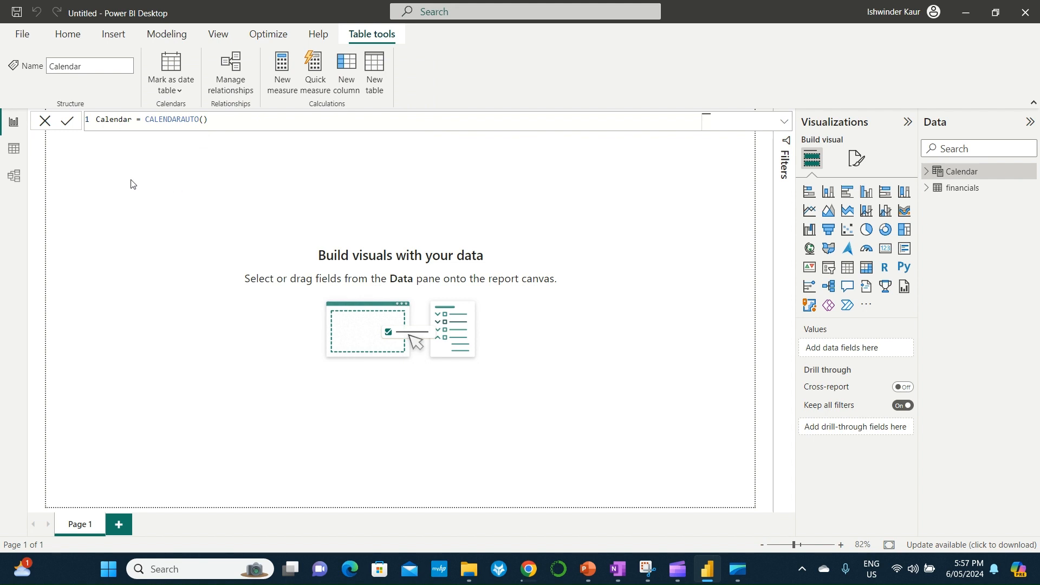
click(926, 174)
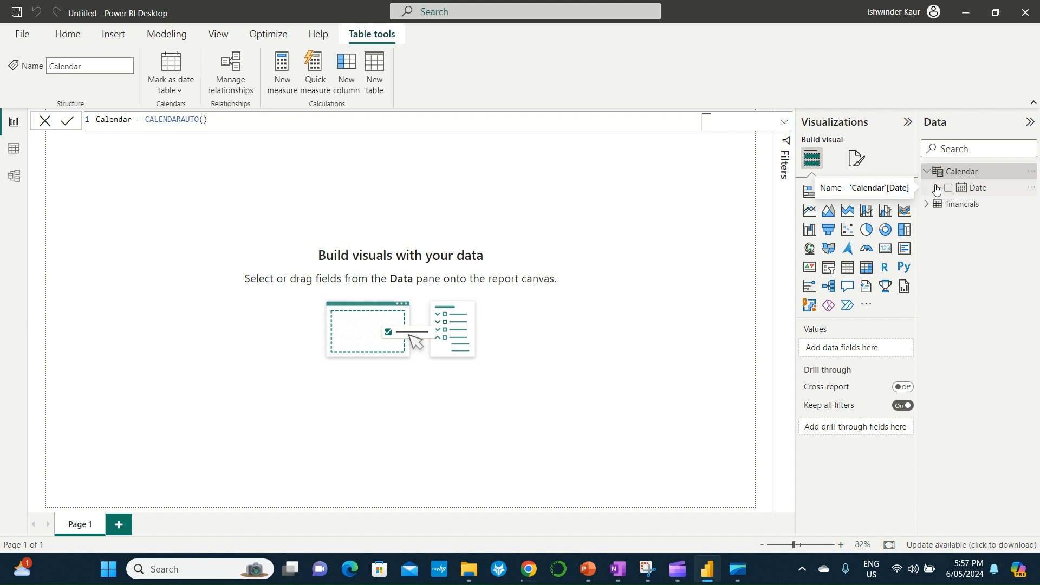
click(936, 189)
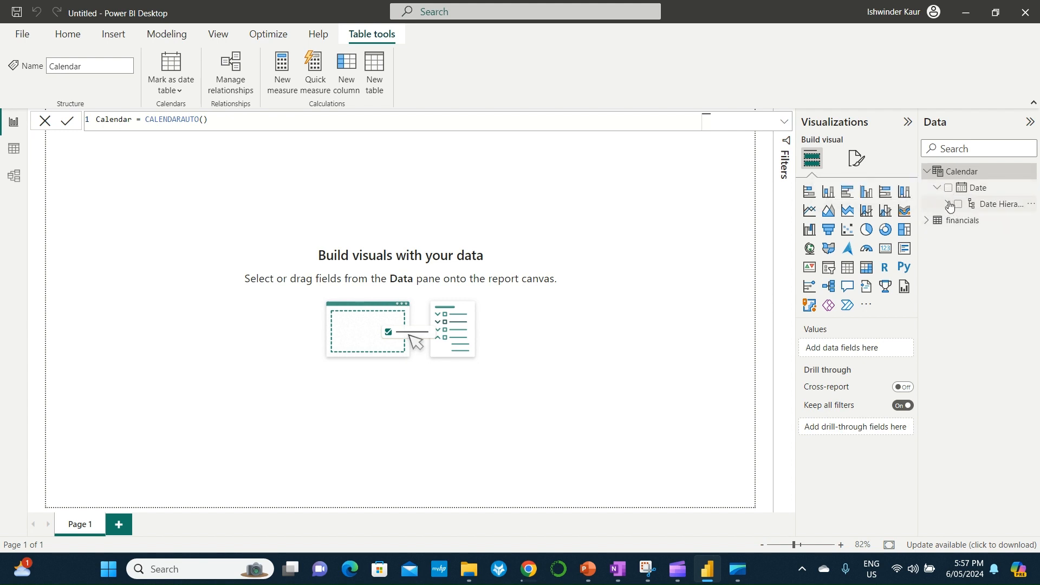
click(948, 204)
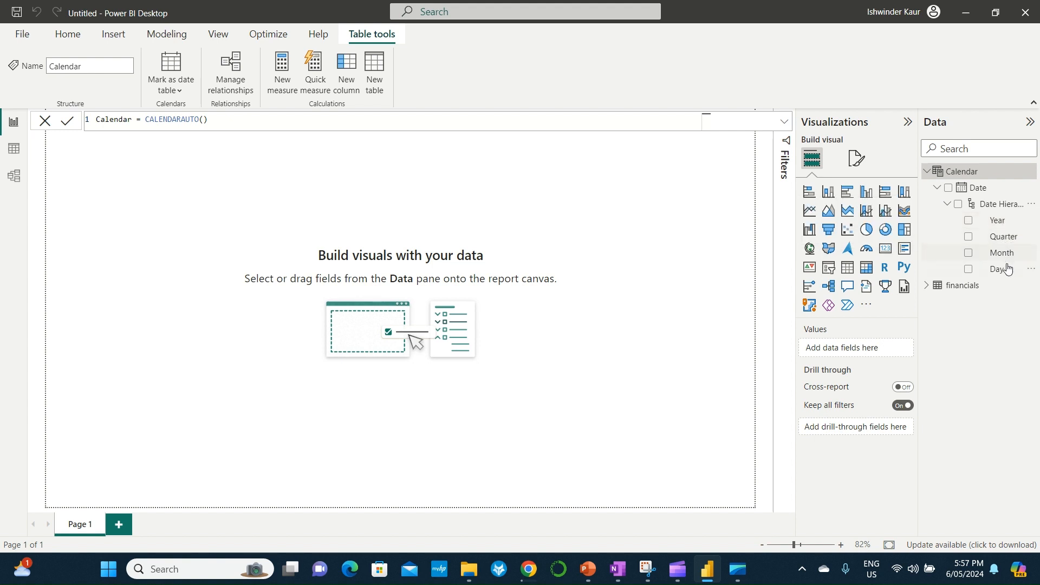
click(935, 187)
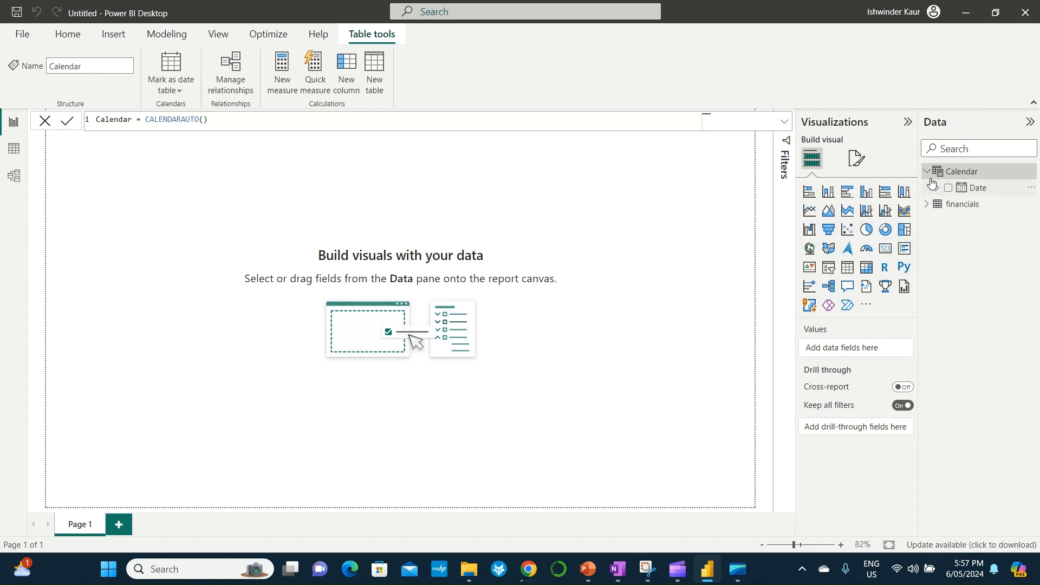
click(928, 172)
- Relate the Date field of financials to the Date field of Calendar in the model and return to the report page
click(14, 176)
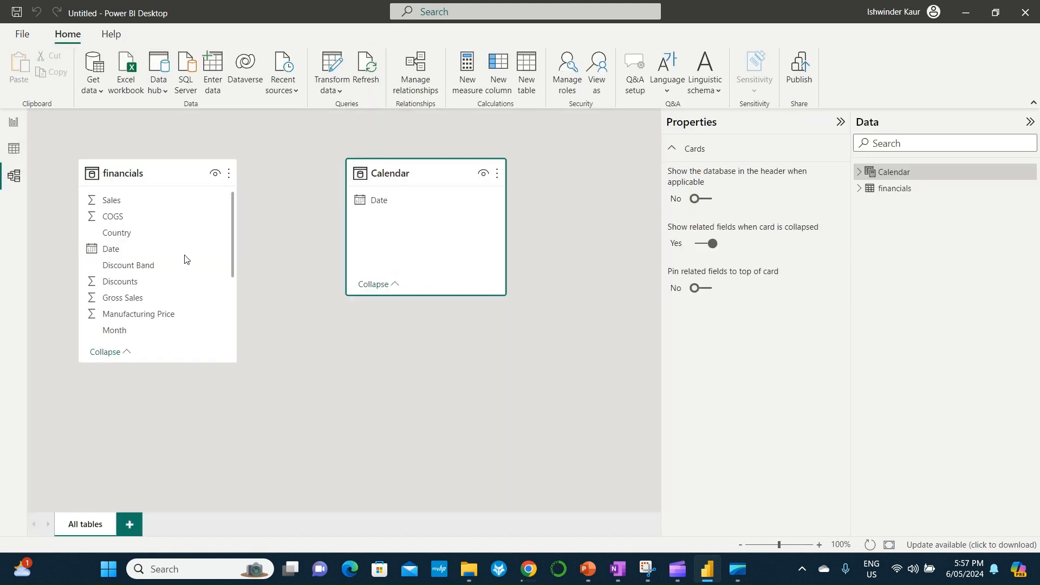
drag(214, 254, 374, 201)
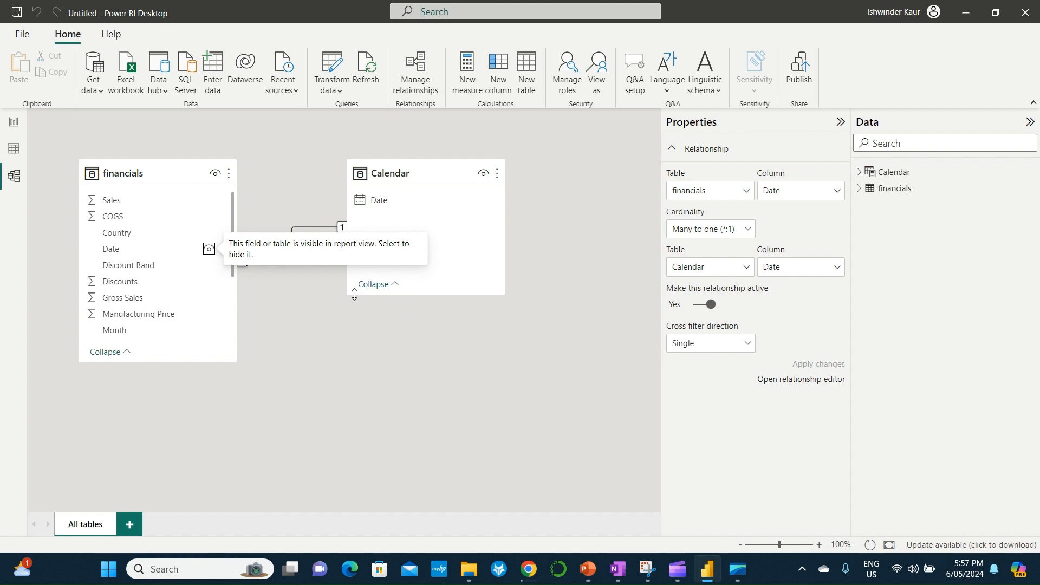
click(14, 149)
click(11, 125)
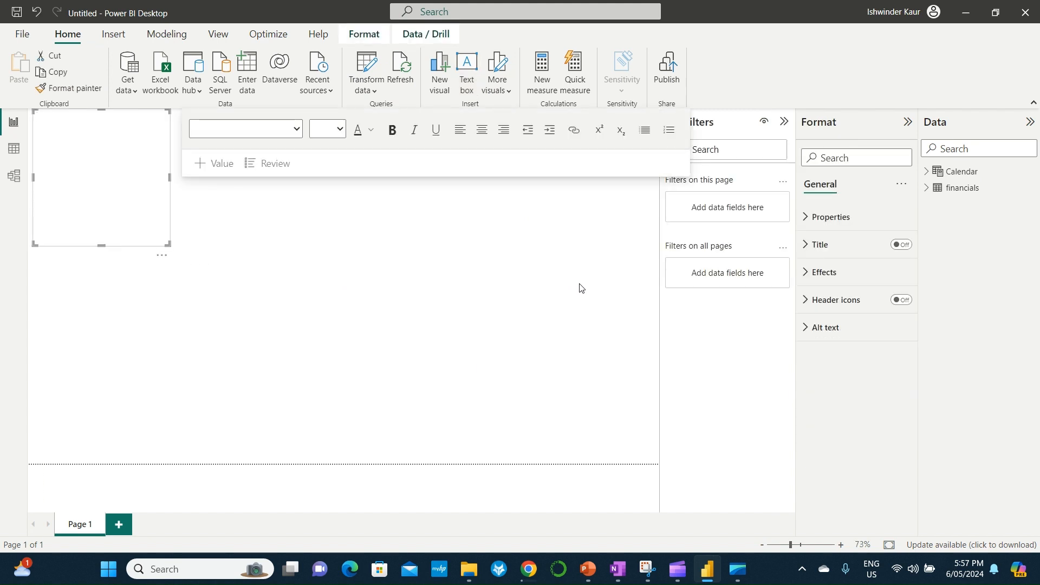
- Add a text box to the report page with the title "Executive summary - Financials" at font size 24
click(100, 132)
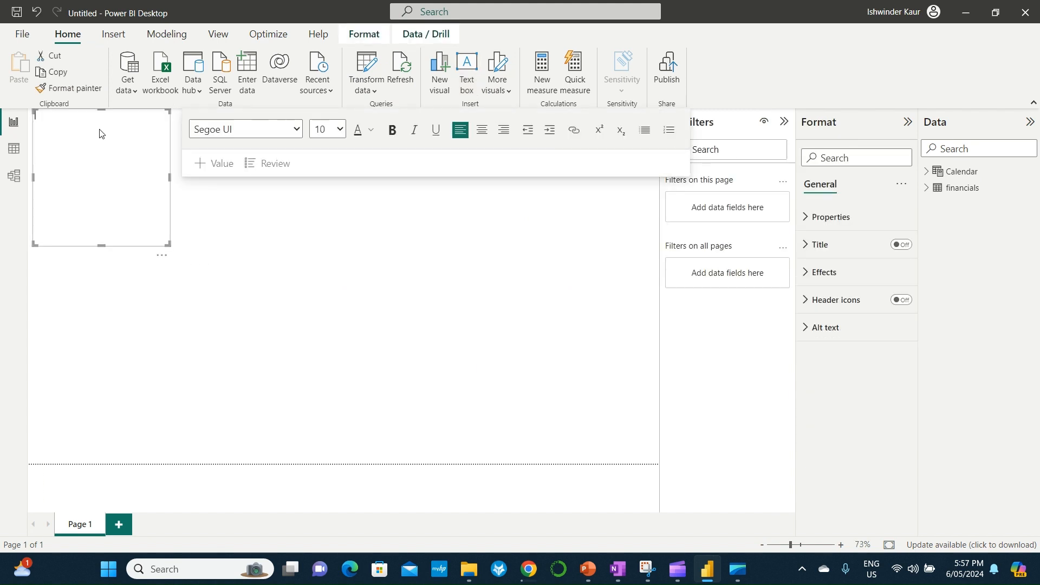
click(333, 135)
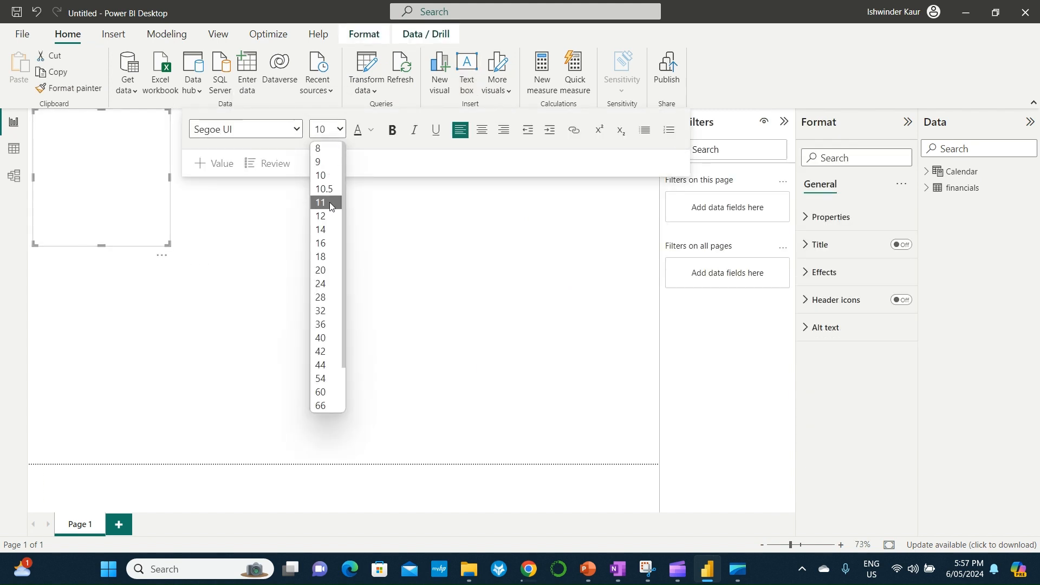
click(325, 283)
text(E)
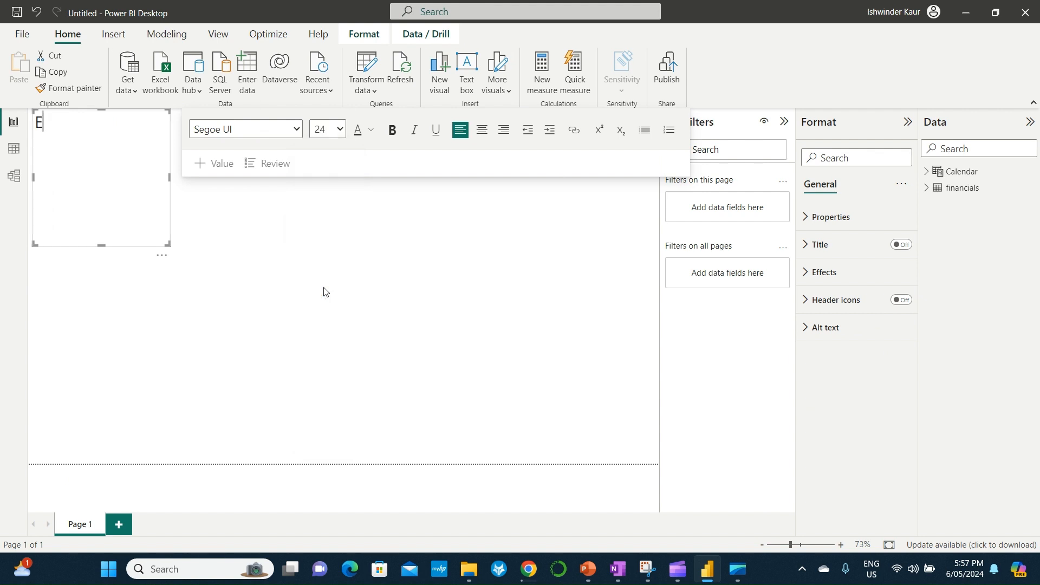
text(xecutive summary )
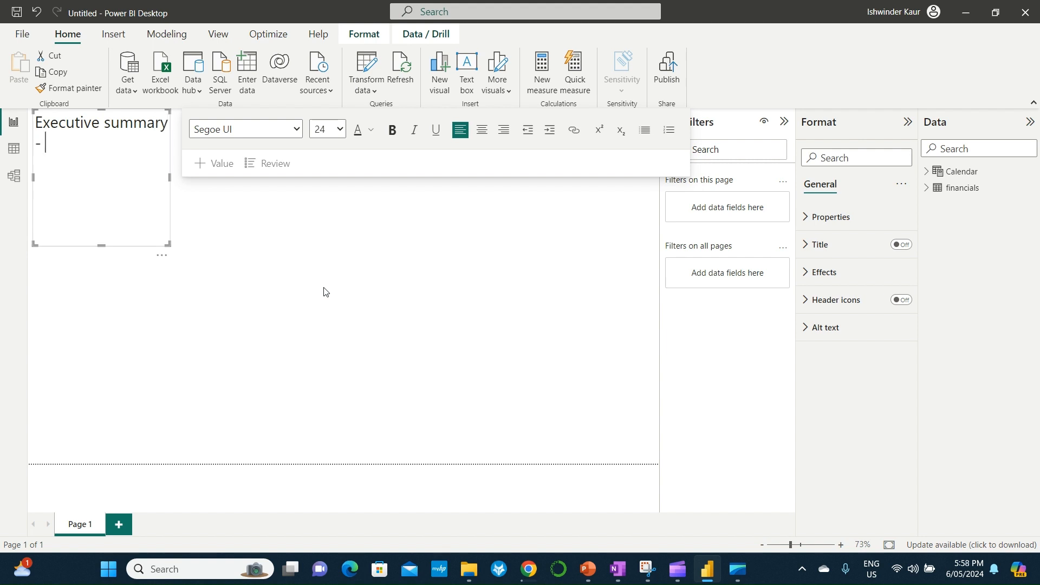
text(- Financials)
- Widen the title text box so the title fits on one line and make the title bold
drag(170, 177, 362, 164)
triple_click(235, 122)
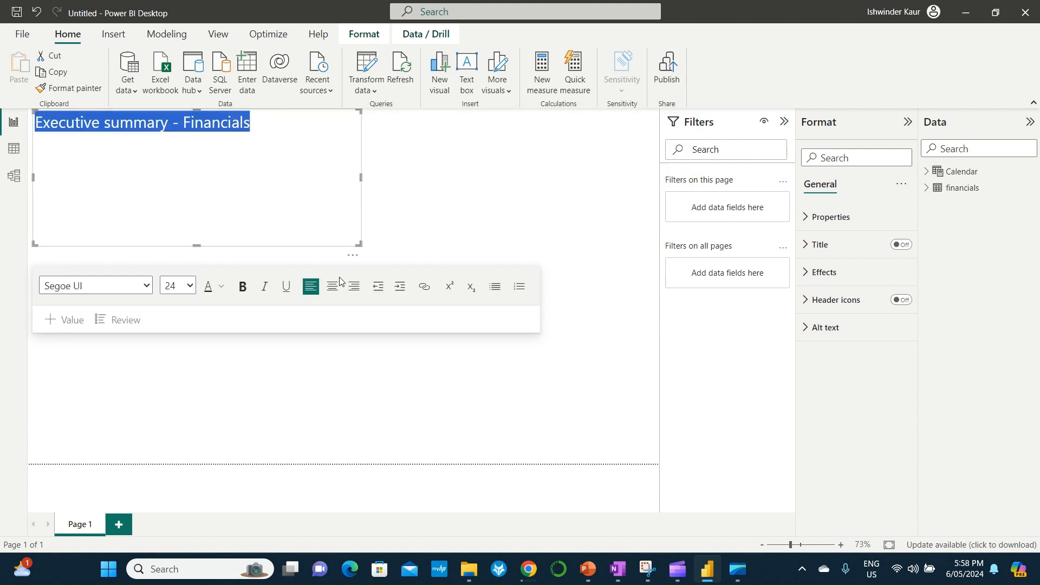
key(ctrl+b)
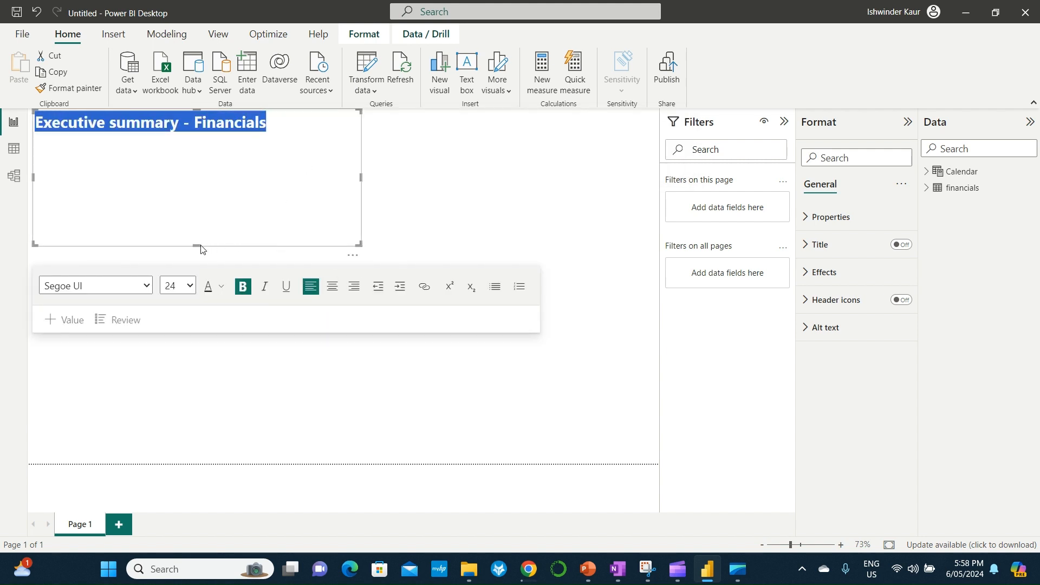
- Reduce the title text box's height to fit its single line of text and underline the title
drag(199, 245, 205, 142)
click(286, 180)
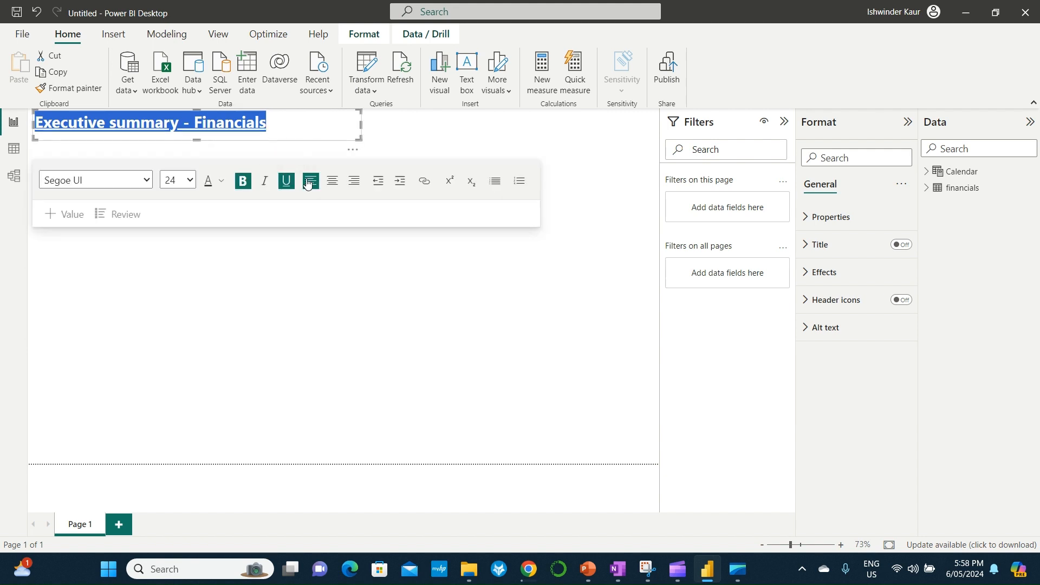
click(405, 136)
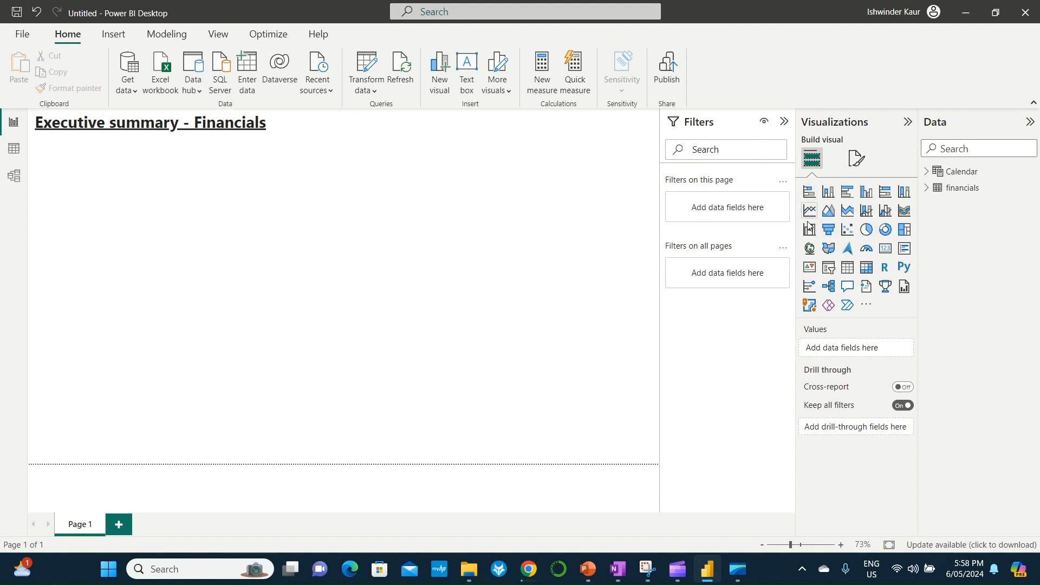
- Place an enlarged stacked column chart directly below the title with Profit from financials on its Y-axis
click(829, 194)
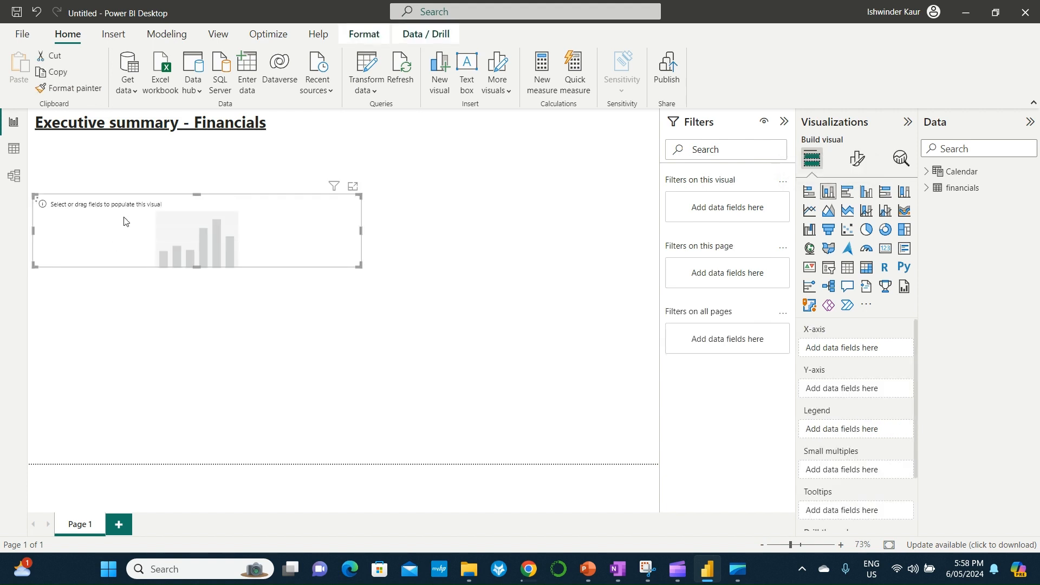
drag(140, 188, 140, 141)
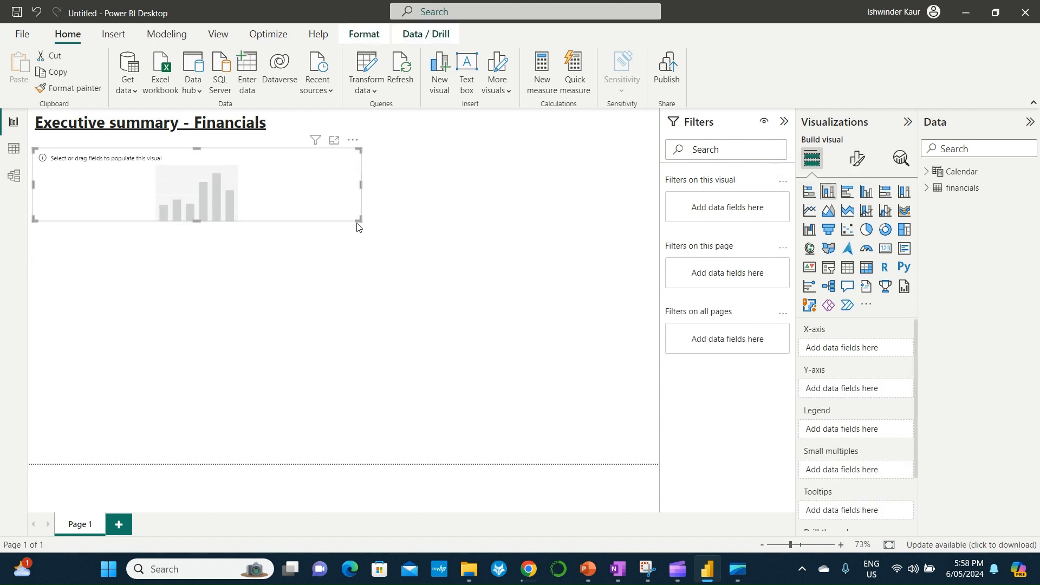
click(927, 188)
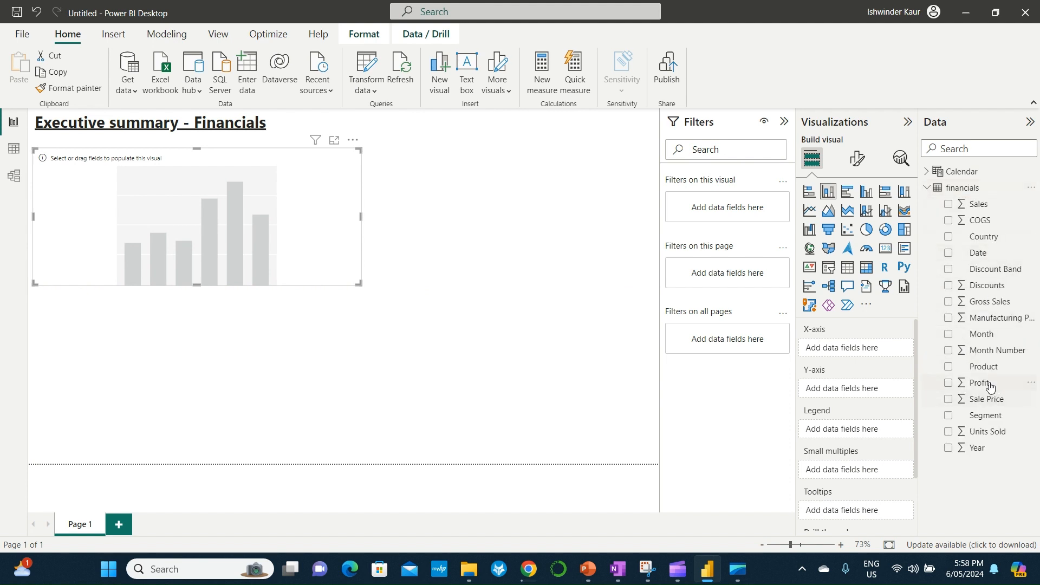
drag(989, 385, 850, 389)
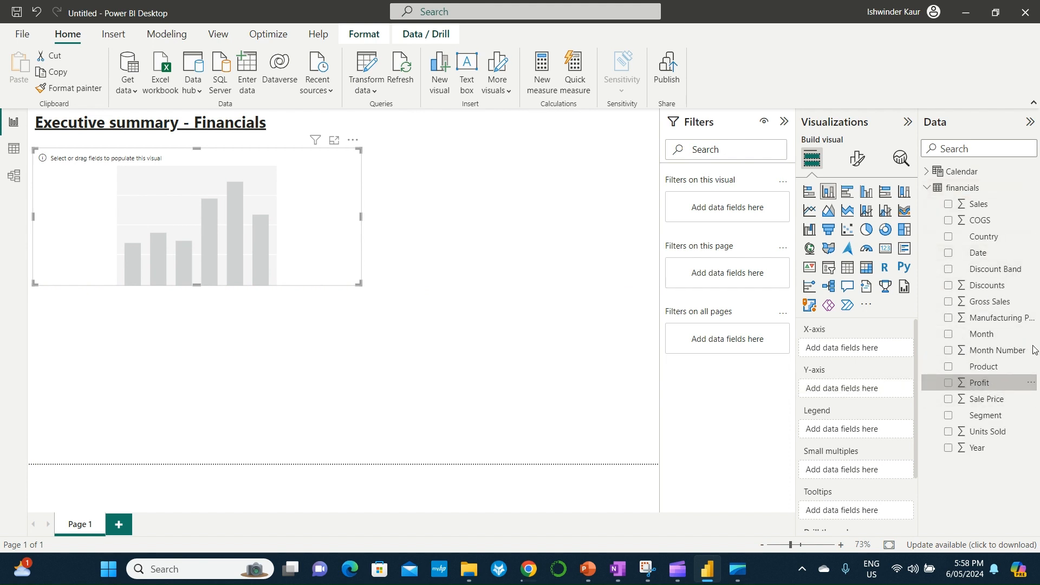
- Put the Year level of the Calendar table's Date hierarchy on the chart's X-axis and inspect the 2014 column
click(928, 172)
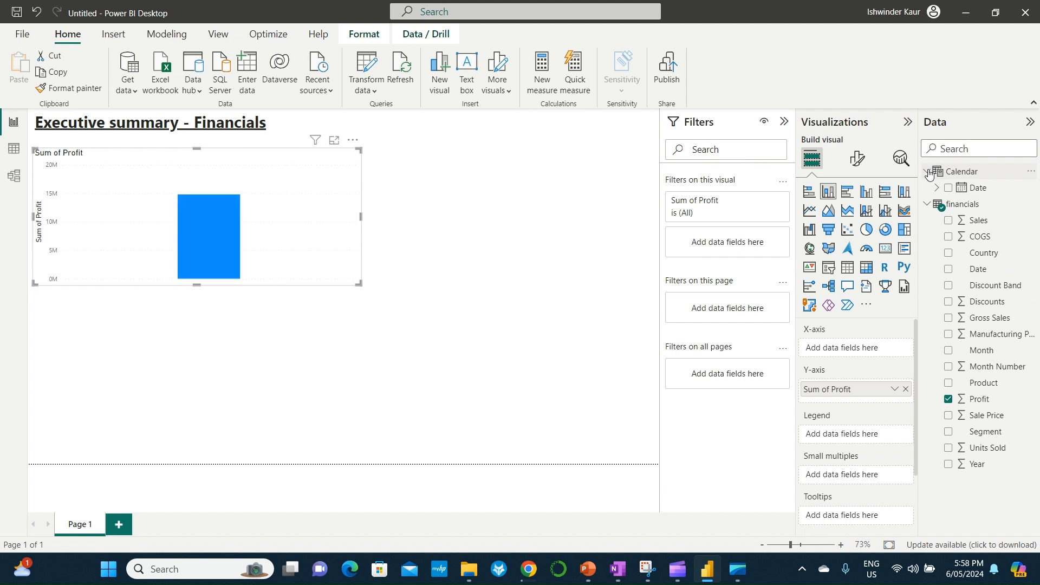
click(936, 187)
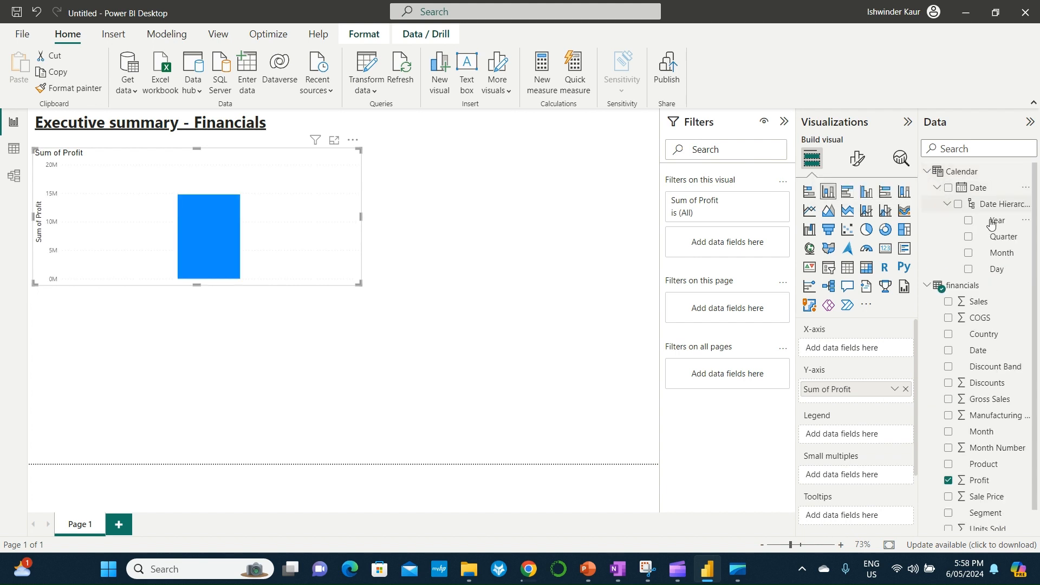
drag(990, 220, 855, 367)
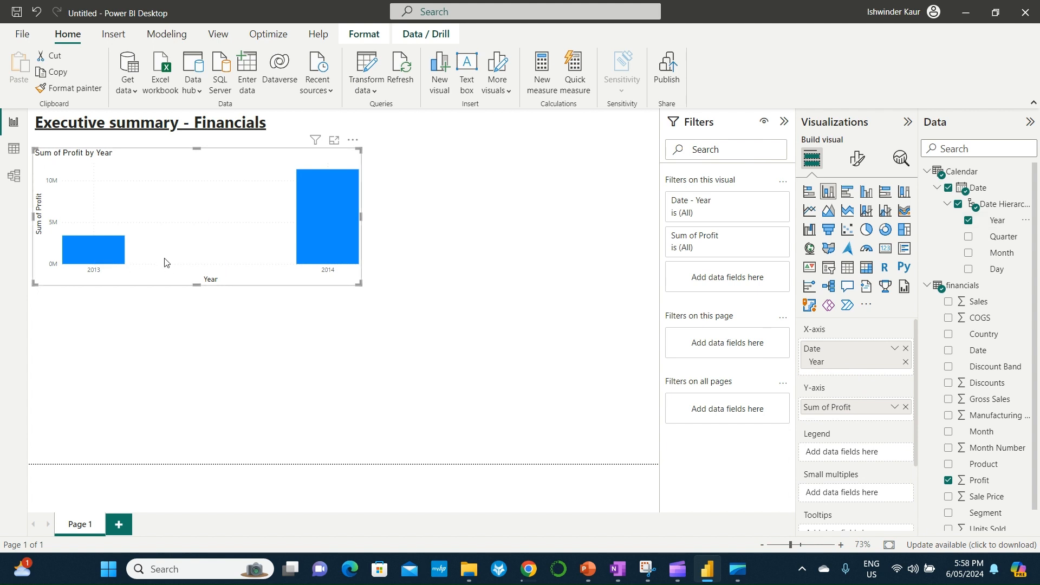
mouse_move(335, 250)
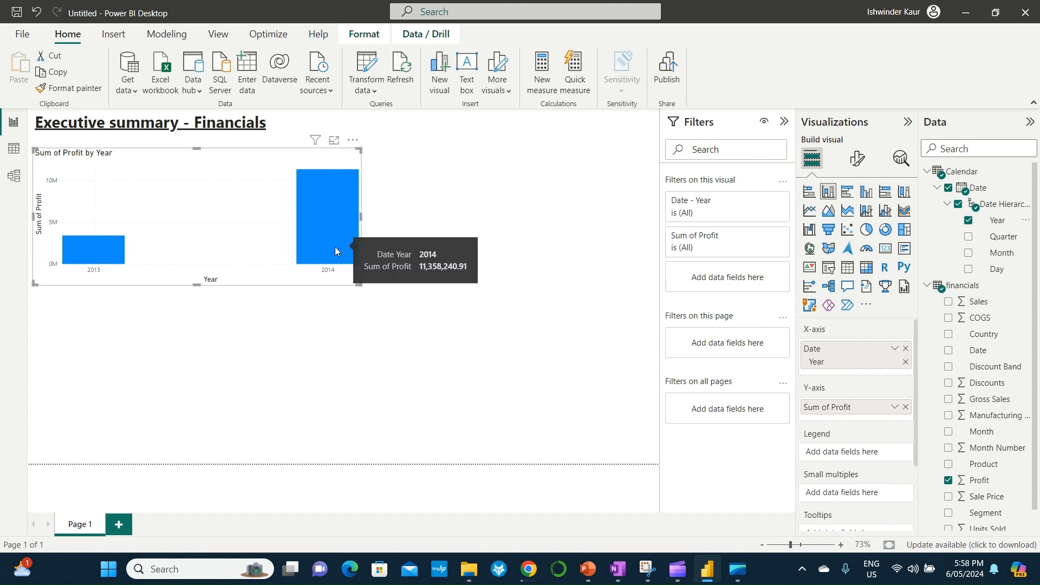
- Switch the chart's X-axis from Date Hierarchy to the plain Date field and convert the visual to a line chart
click(892, 350)
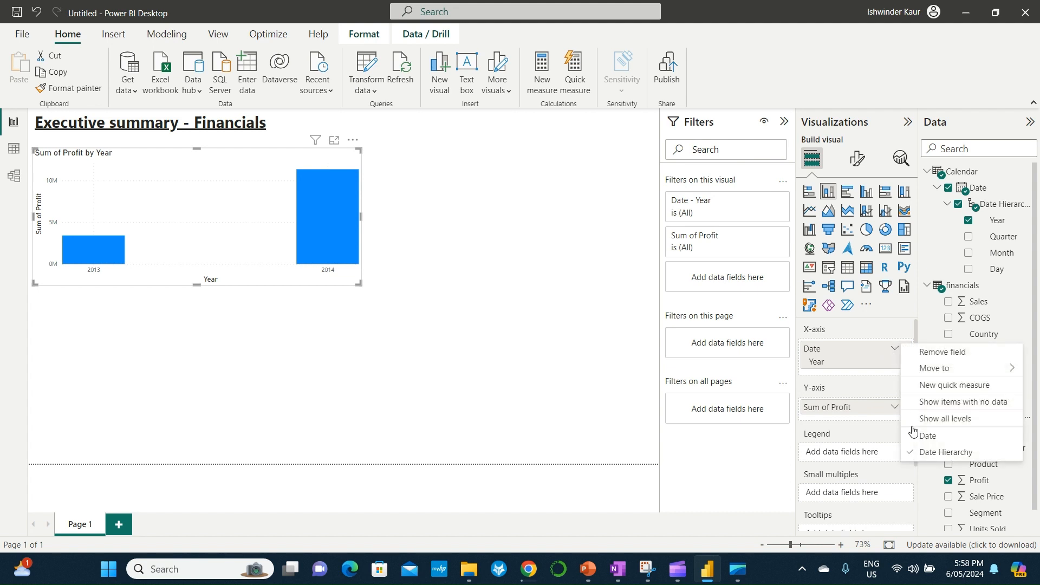
click(927, 436)
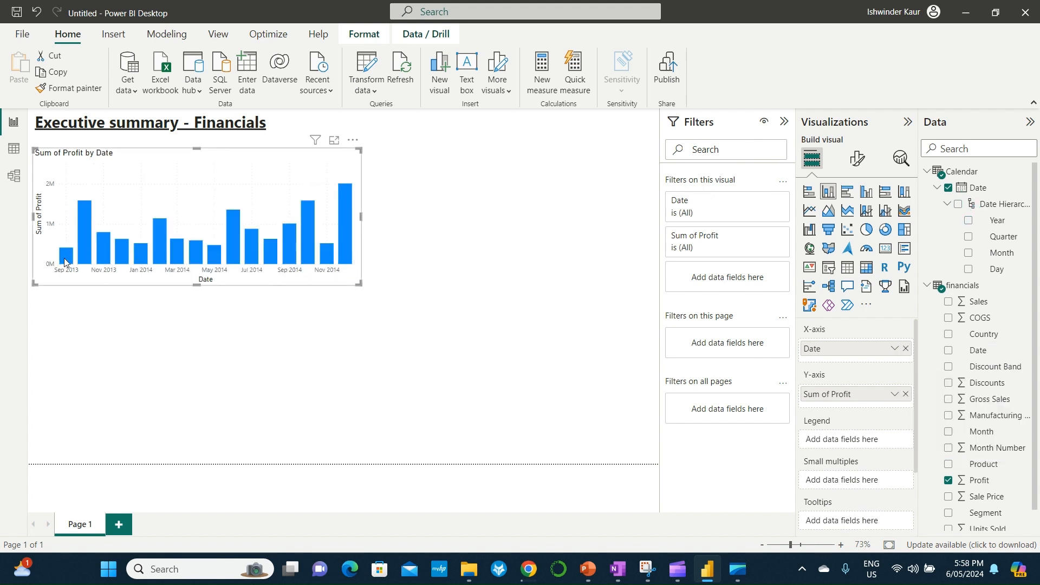
mouse_move(64, 262)
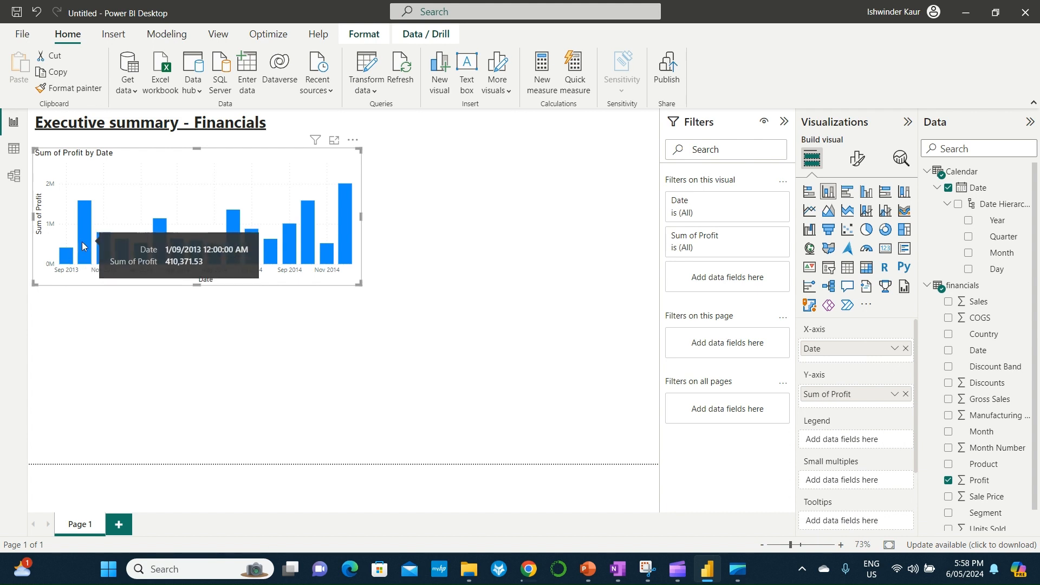
mouse_move(82, 242)
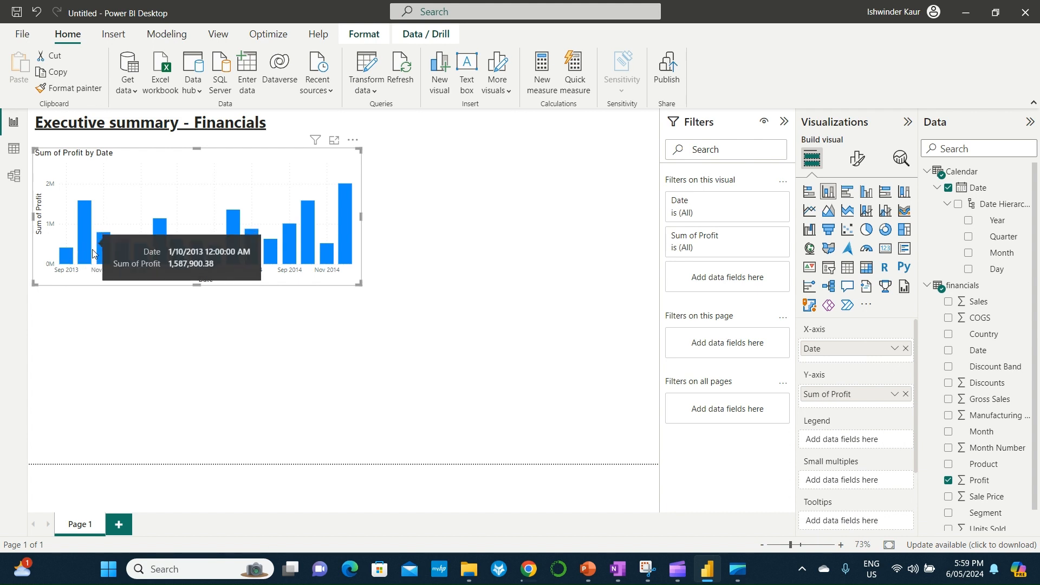
mouse_move(109, 260)
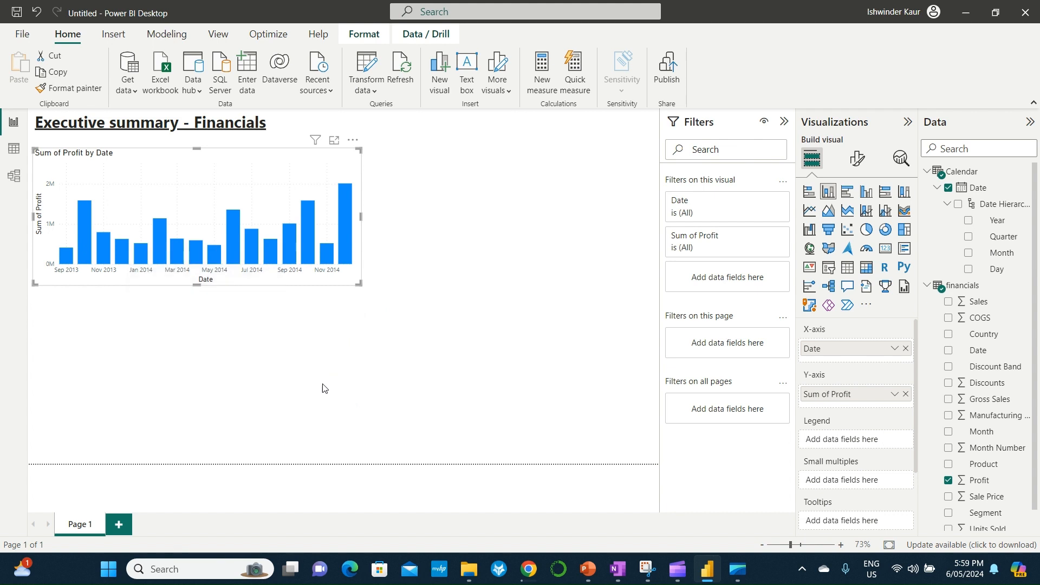
click(809, 216)
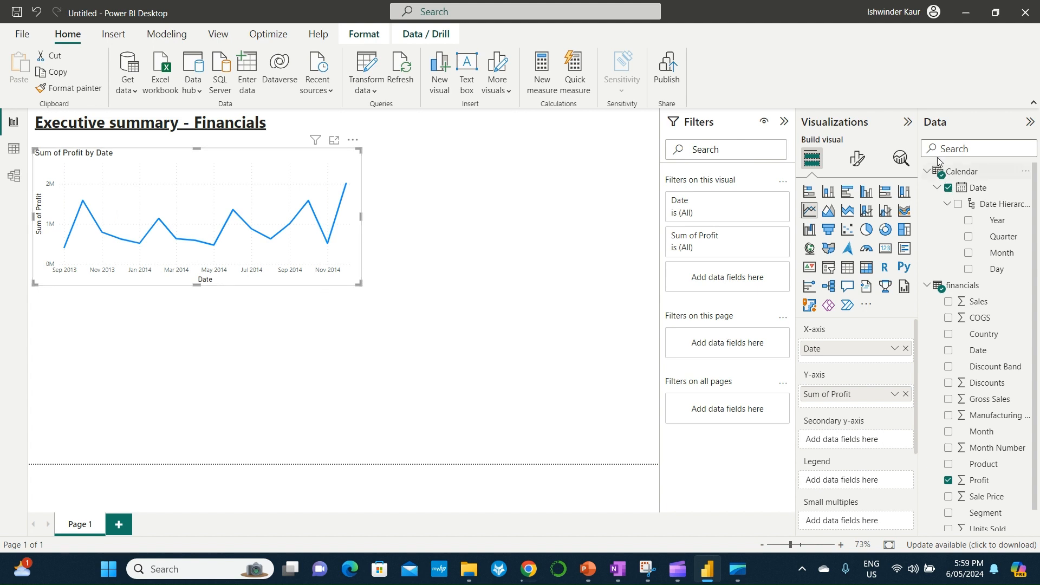
- Change the line chart's title text to "Profit by Date"
click(857, 159)
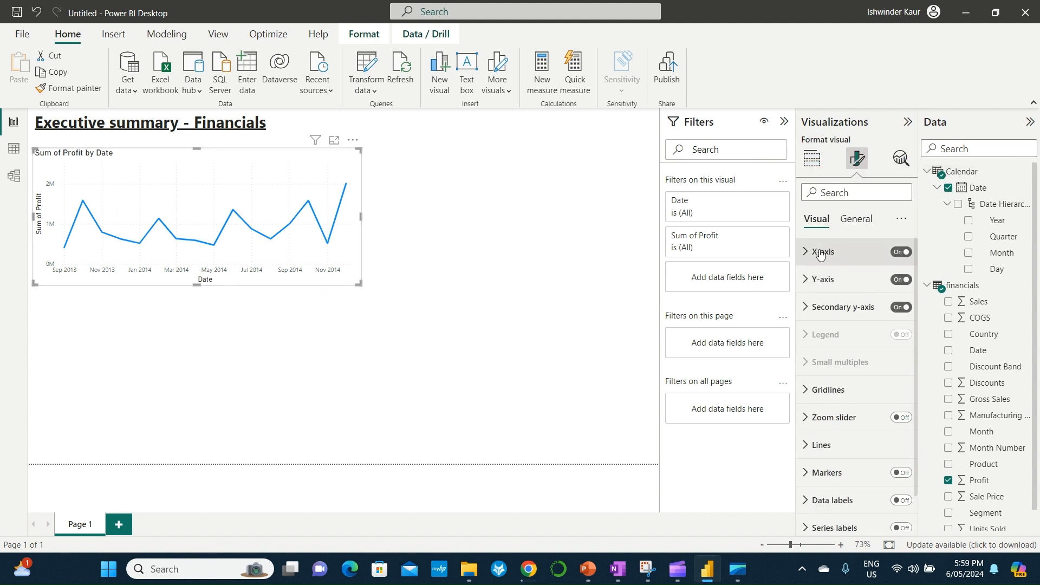
click(824, 255)
scroll(826, 336, down, 5)
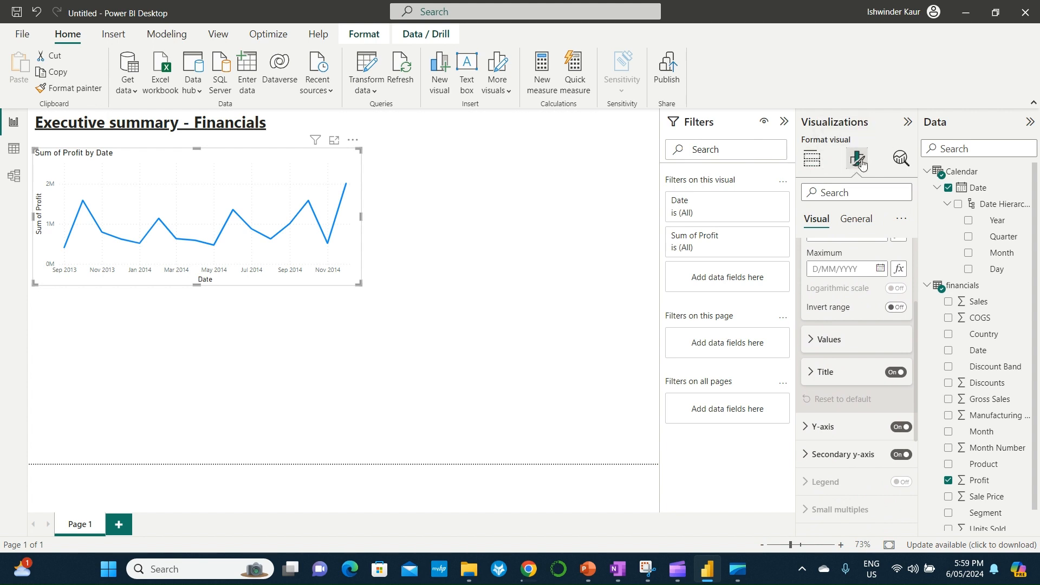
click(853, 219)
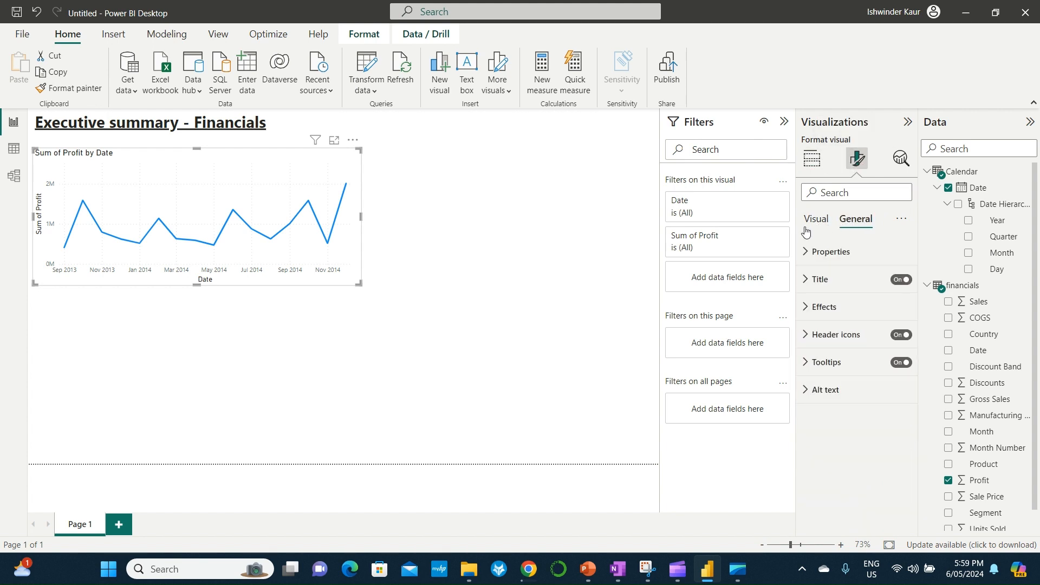
click(819, 279)
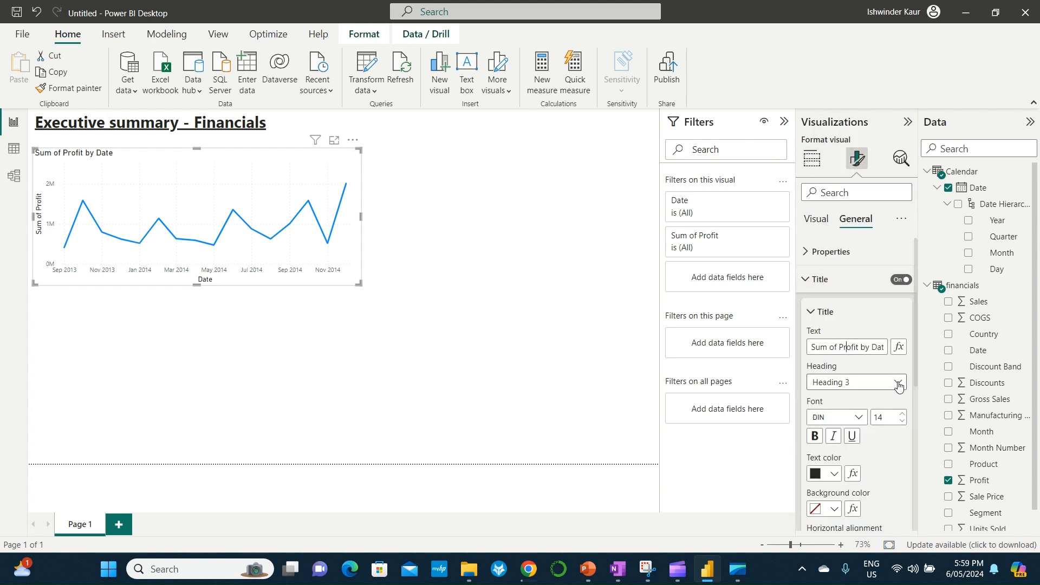
key(shift+Home)
key(BackSpace)
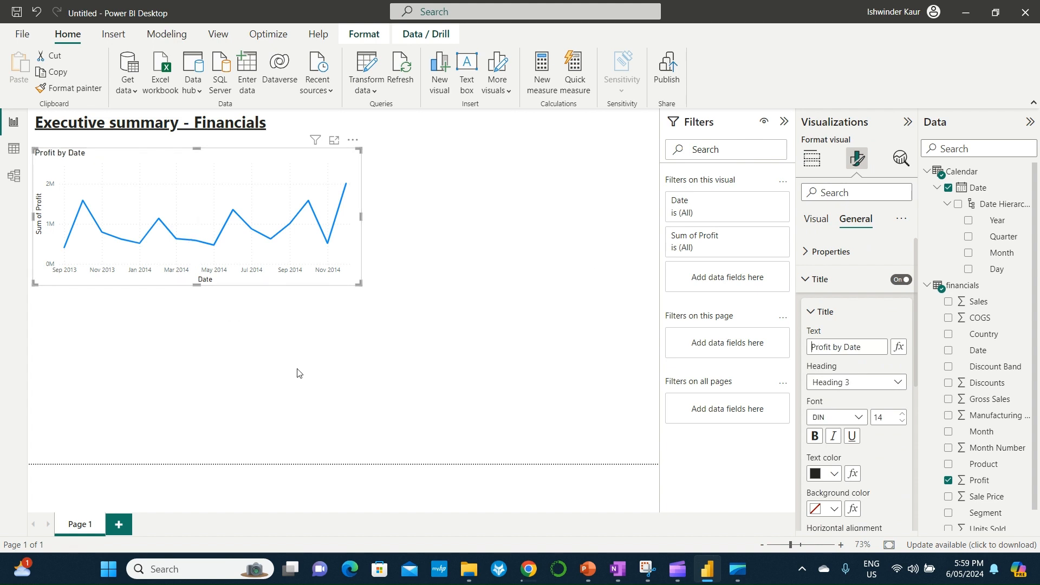
click(297, 373)
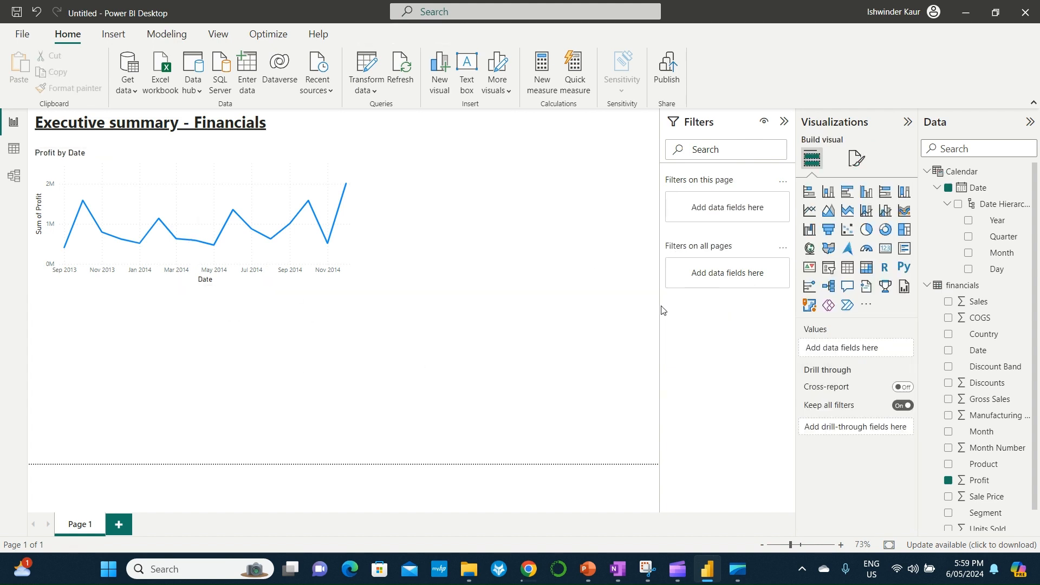
click(357, 259)
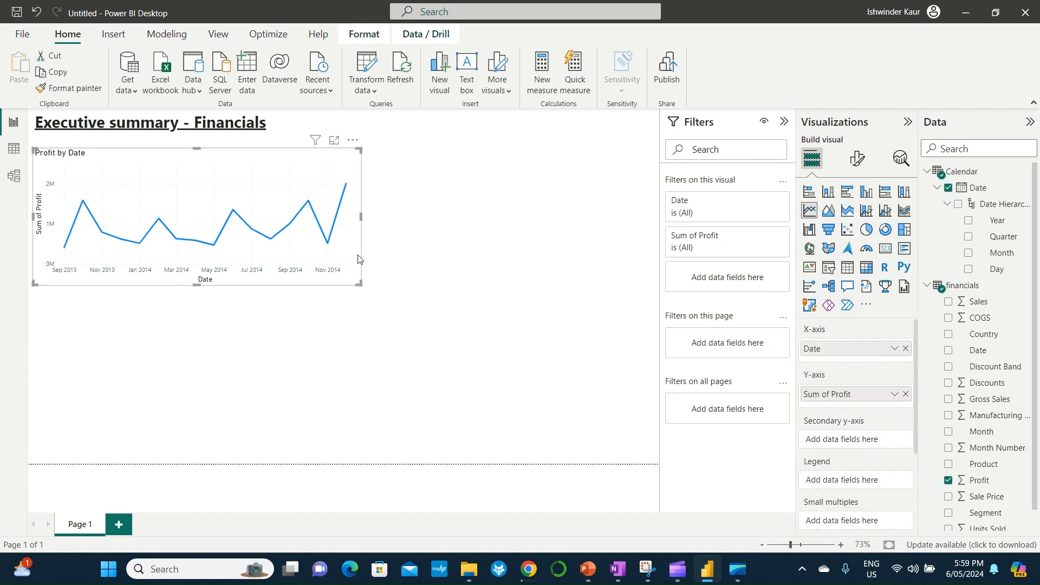
click(569, 271)
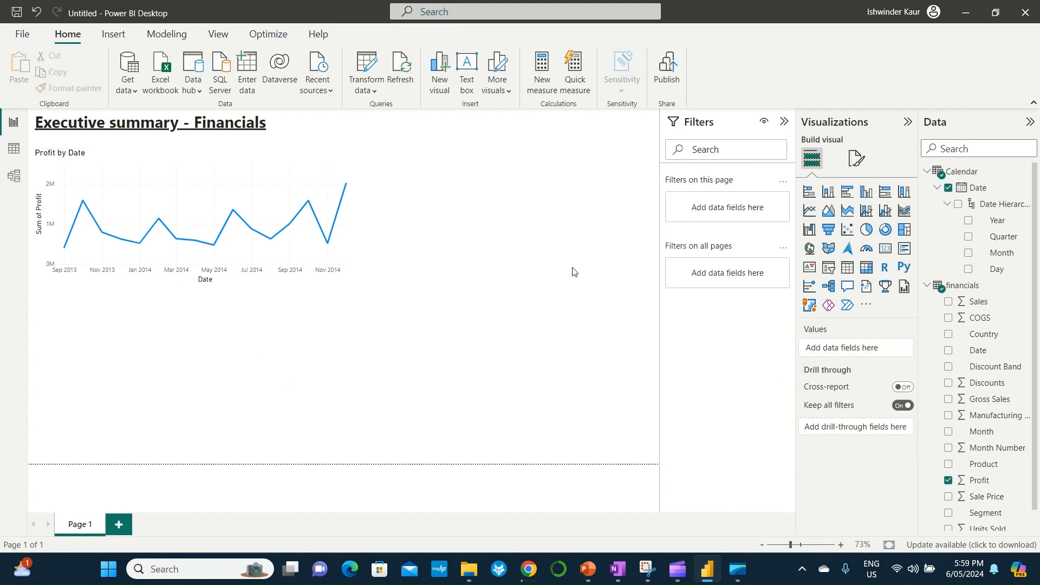
- Add a map visual below the line chart with Country as location and Sales as bubble size
click(809, 248)
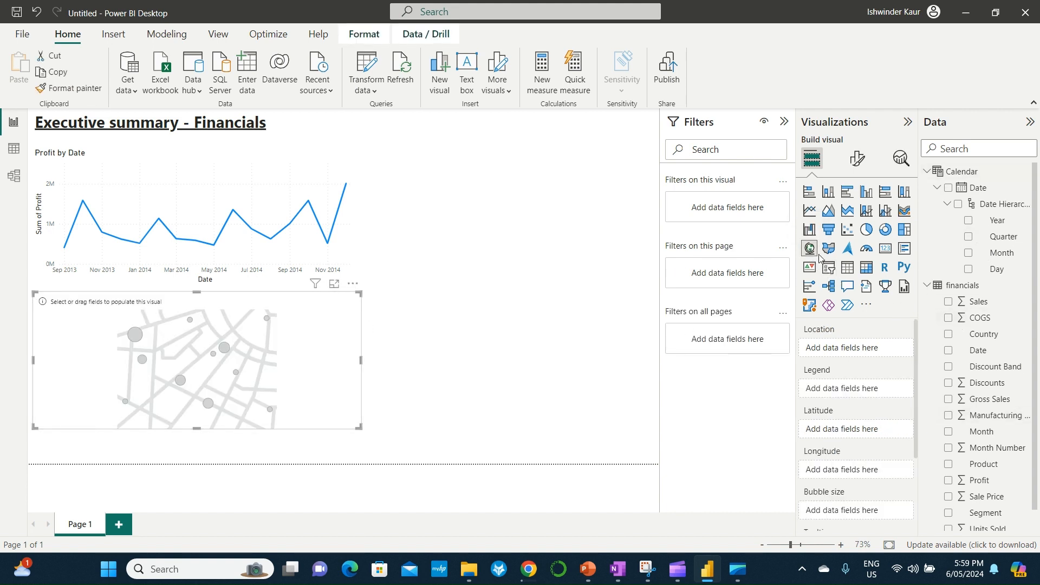
scroll(991, 434, down, 1)
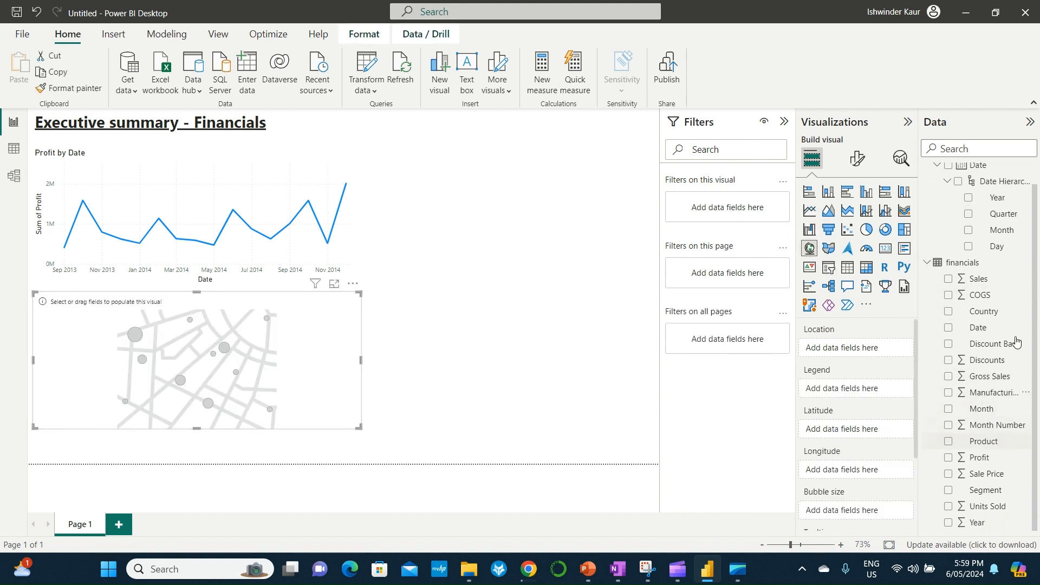
click(948, 279)
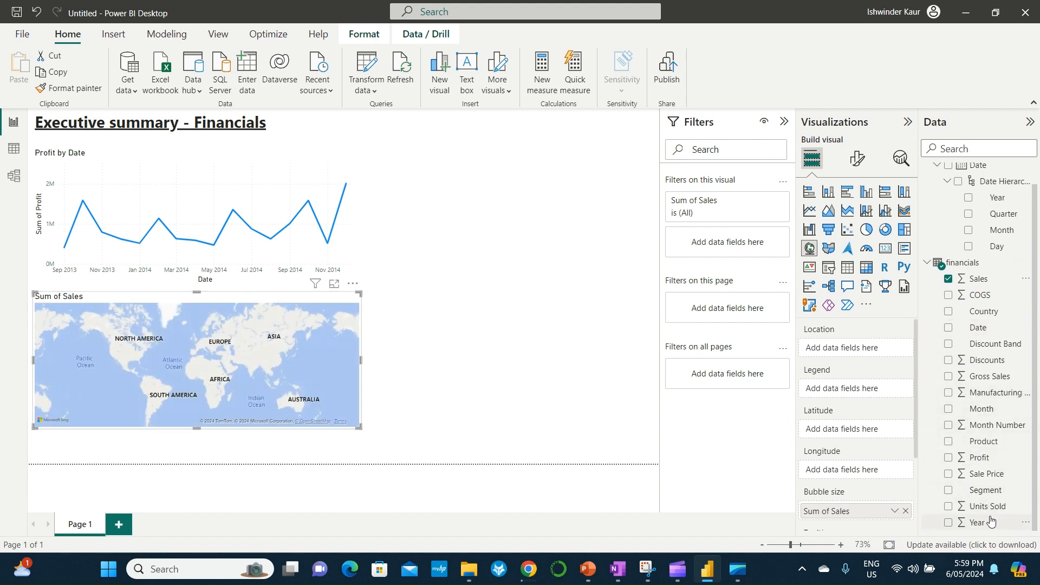
click(948, 311)
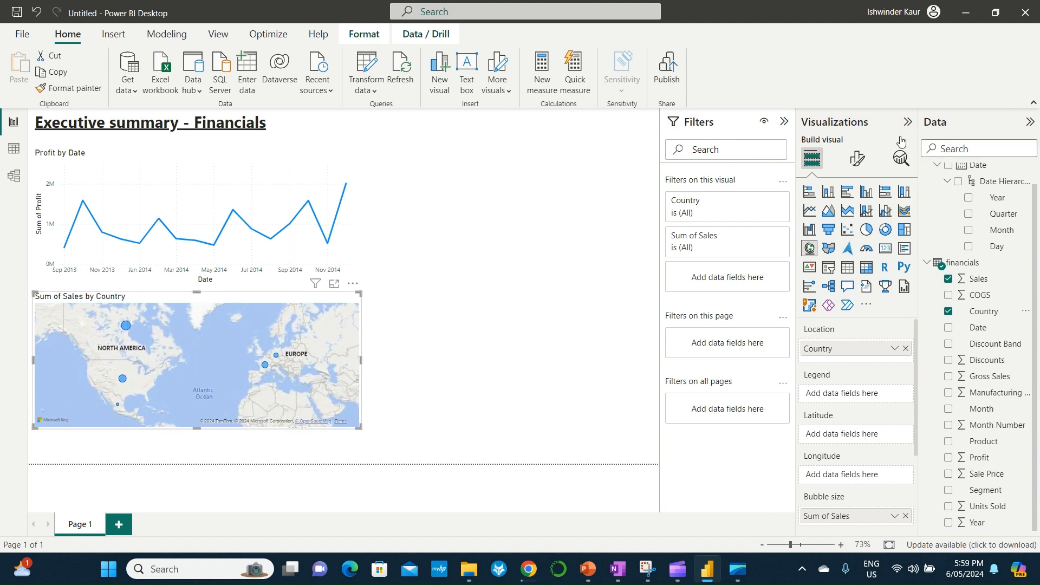
- Change the map's title text to "Sales by Country" and extend the map's height down close to the page's lower edge
click(857, 158)
click(855, 219)
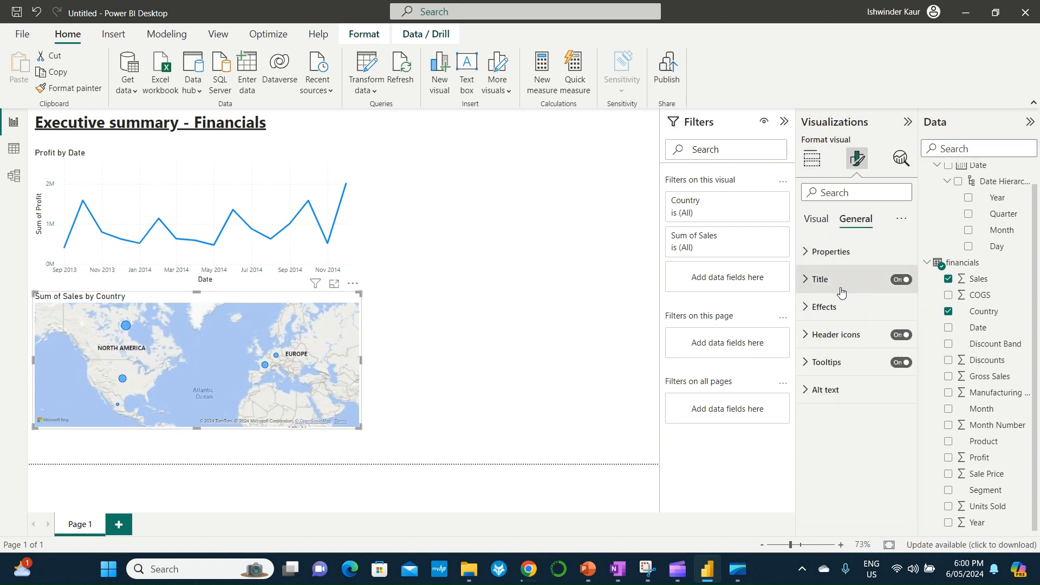
click(841, 291)
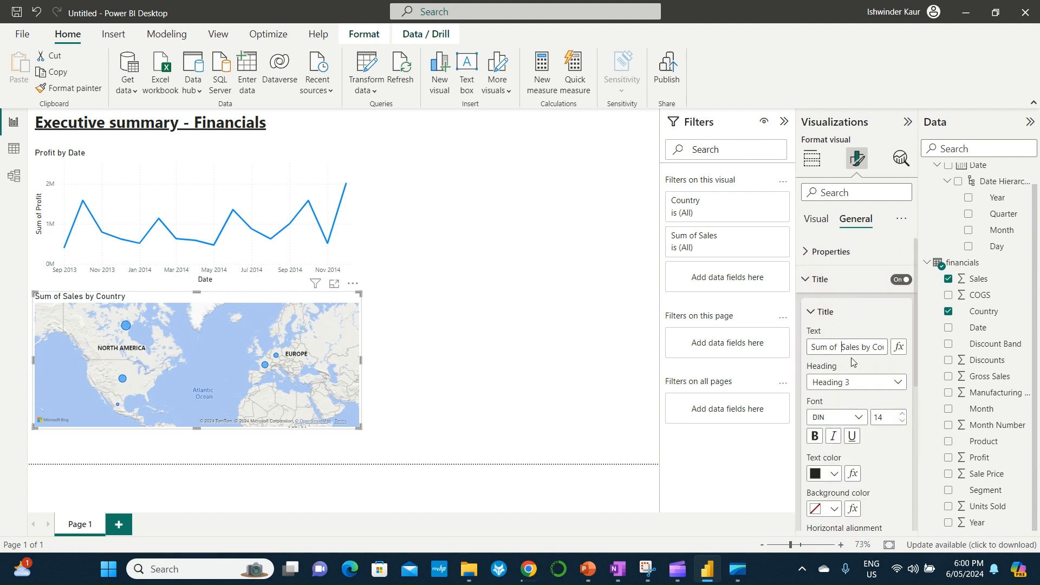
key(ctrl+shift+Left)
key(ctrl+shift+Left)
key(BackSpace)
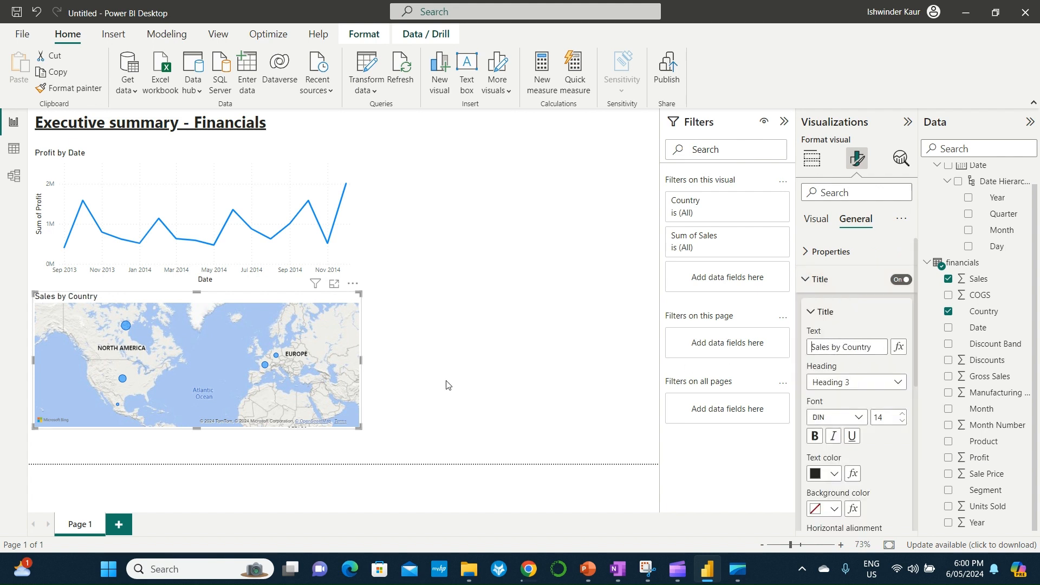
drag(195, 425, 191, 451)
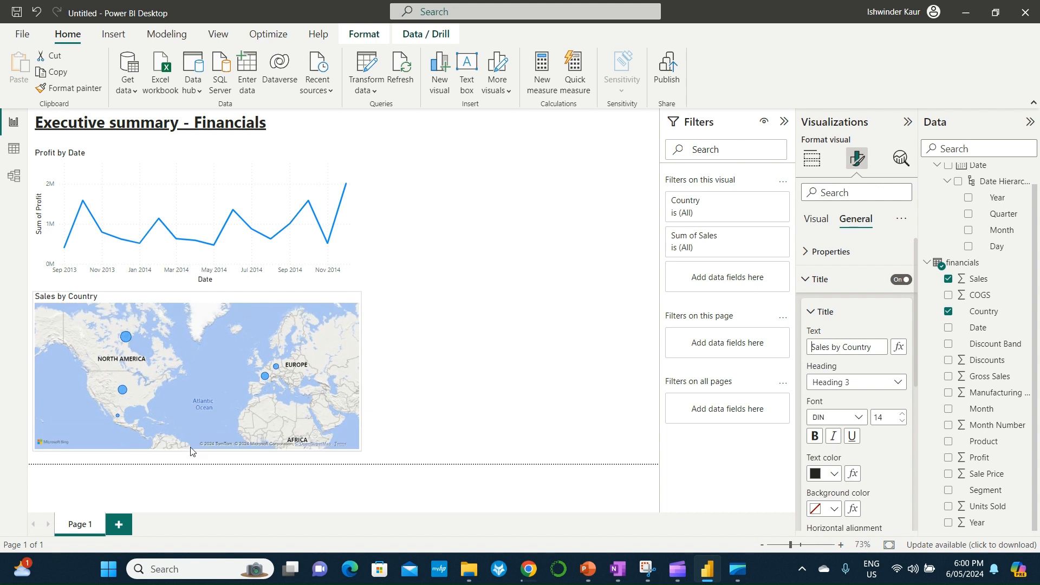
click(644, 347)
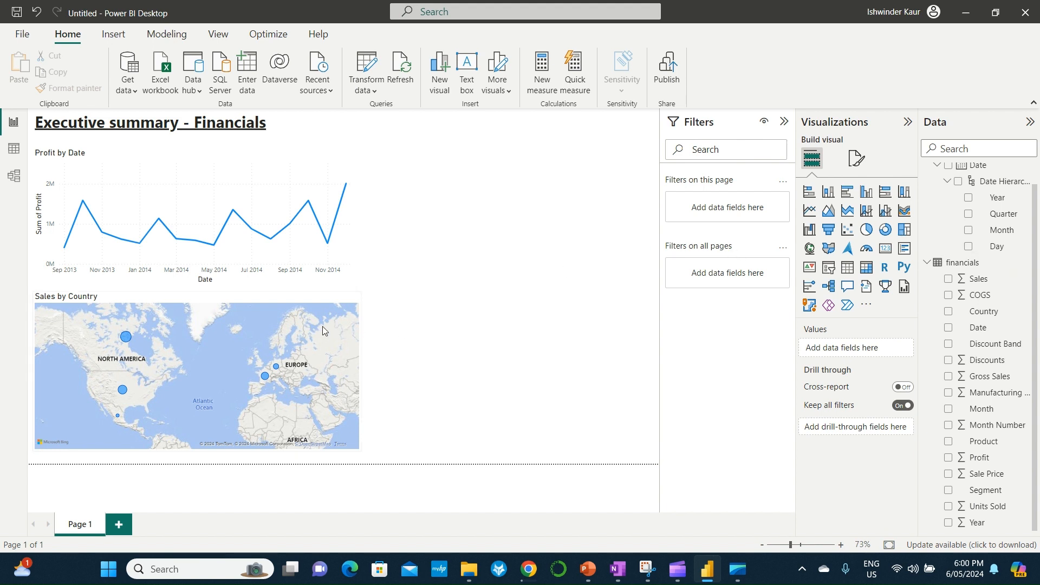
- Move the map to the upper-right corner of the page and narrow it from its left edge to clear the line chart
mouse_move(326, 324)
mouse_down()
mouse_move(556, 216)
mouse_move(642, 146)
mouse_move(375, 333)
mouse_move(307, 330)
mouse_up()
click(242, 294)
drag(242, 294, 590, 116)
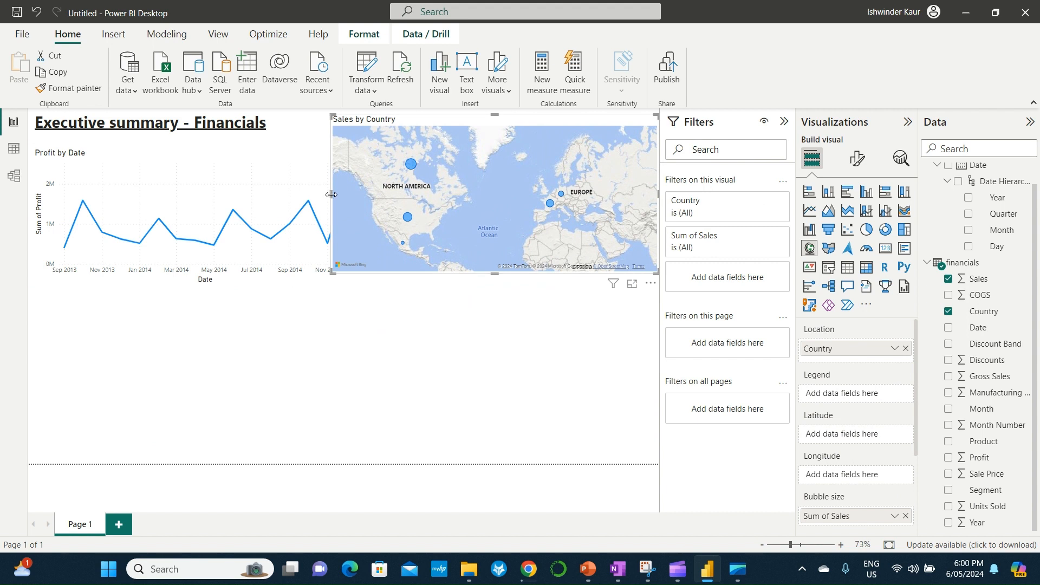
drag(331, 194, 391, 200)
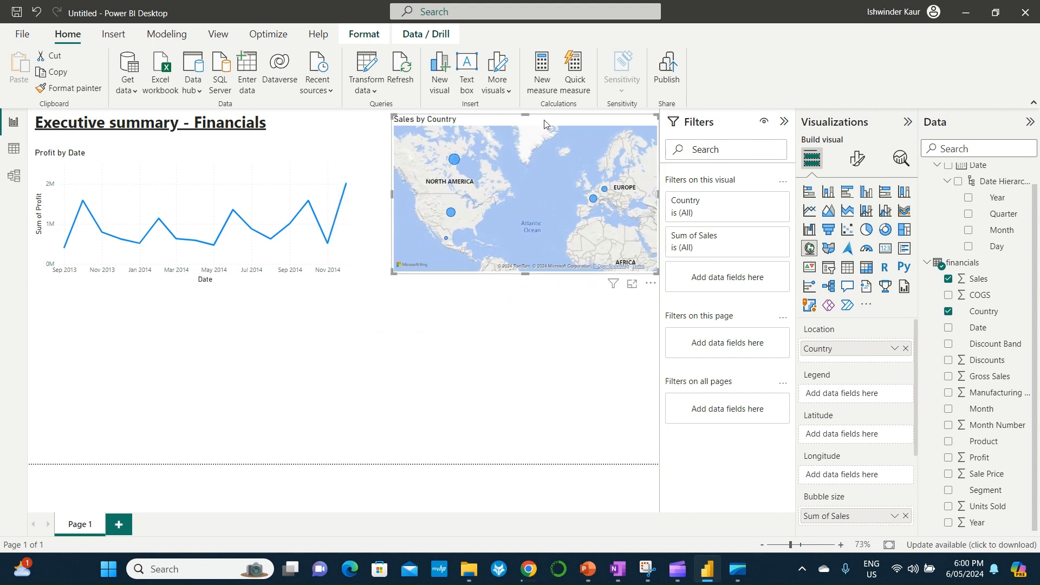
- Shift the Sales by Country map slightly down and to the left, and deselect it
drag(546, 120, 540, 137)
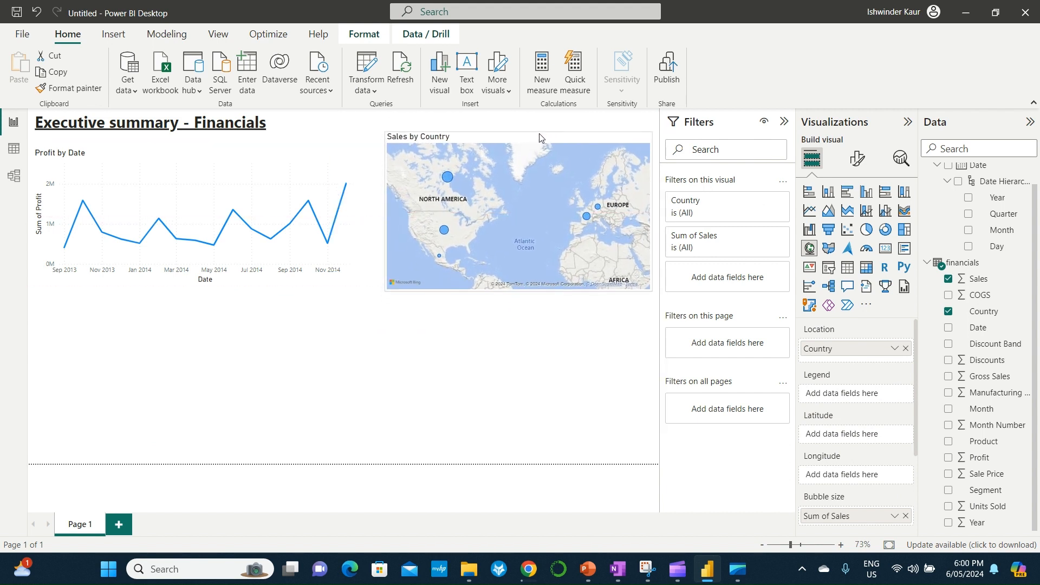
click(575, 331)
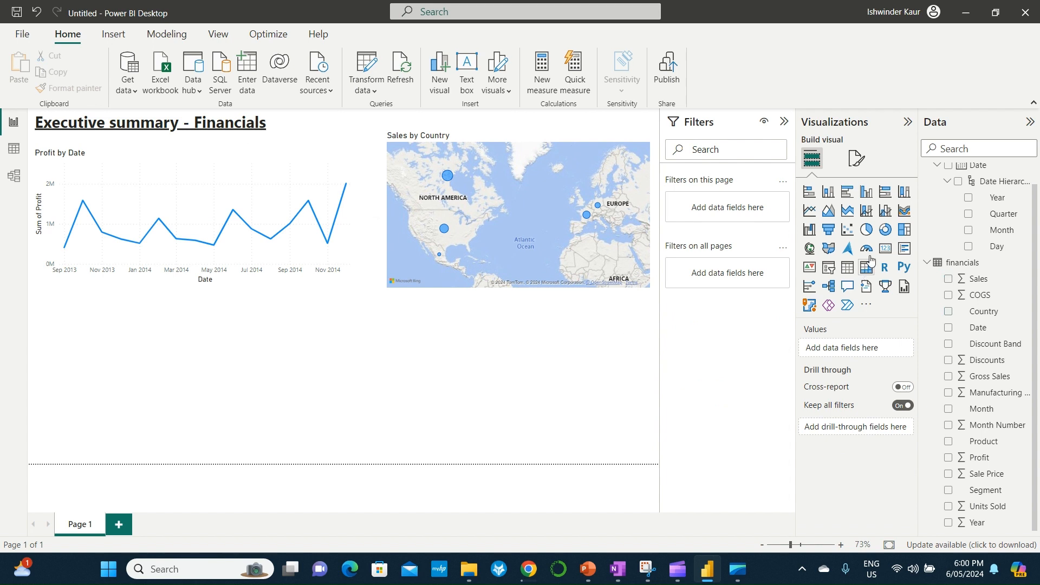
- Add a clustered column chart below the line chart with Product on X-axis, Sales on Y-axis and Segment as legend, enlarged to the page's lower edge
click(867, 192)
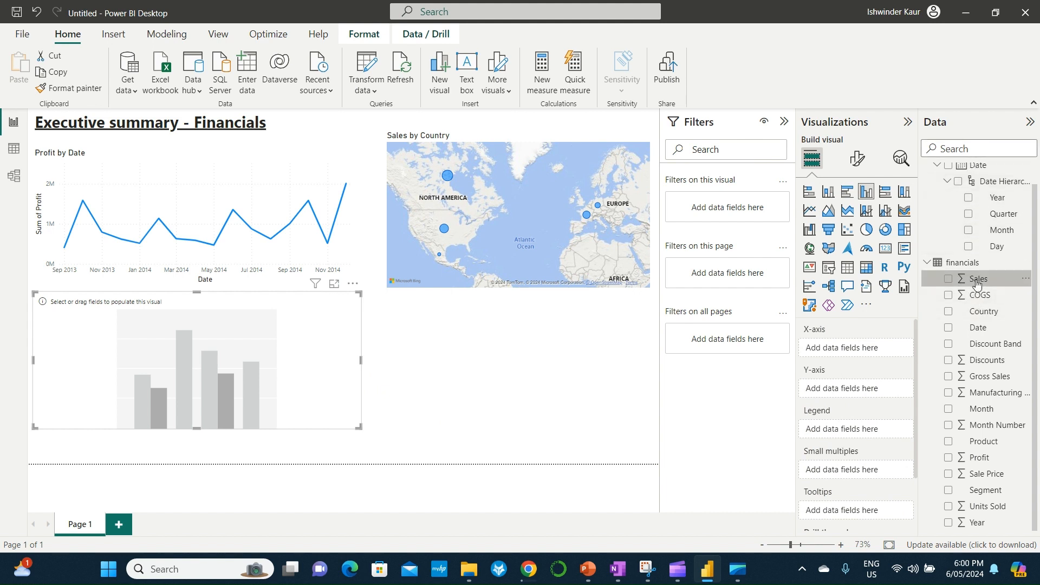
drag(977, 282, 873, 393)
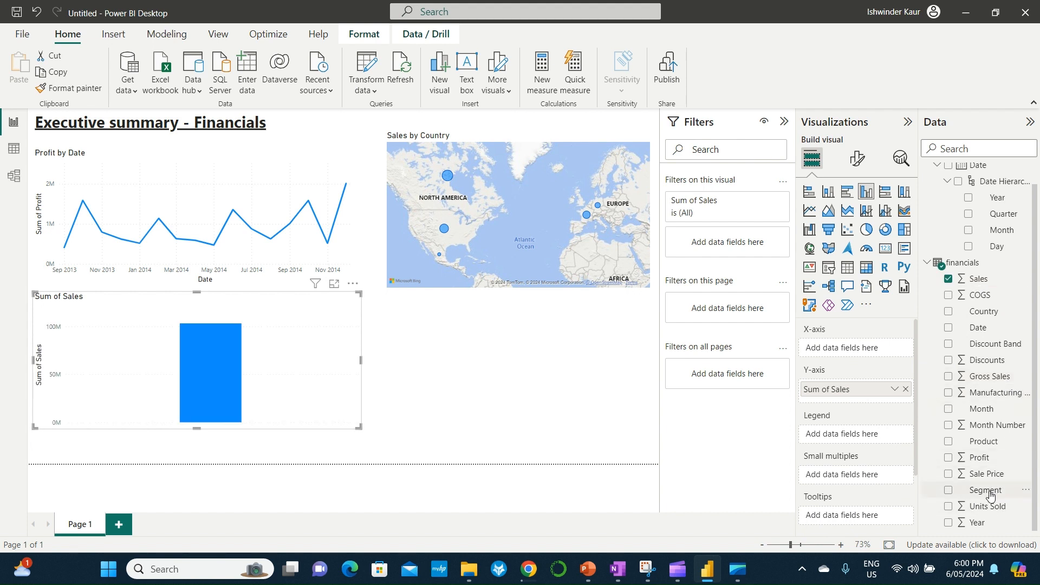
drag(989, 491, 872, 351)
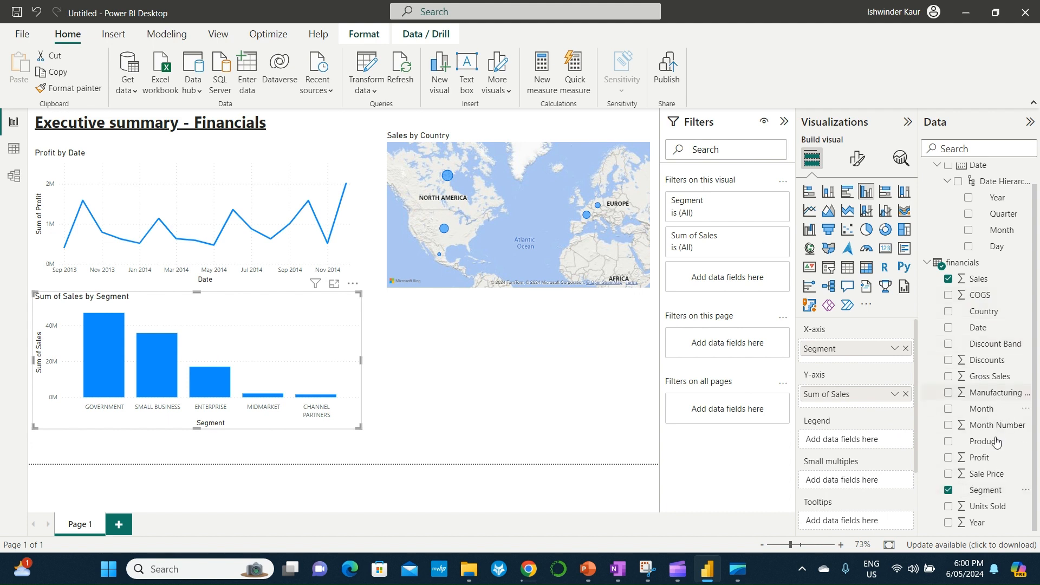
drag(995, 442, 865, 456)
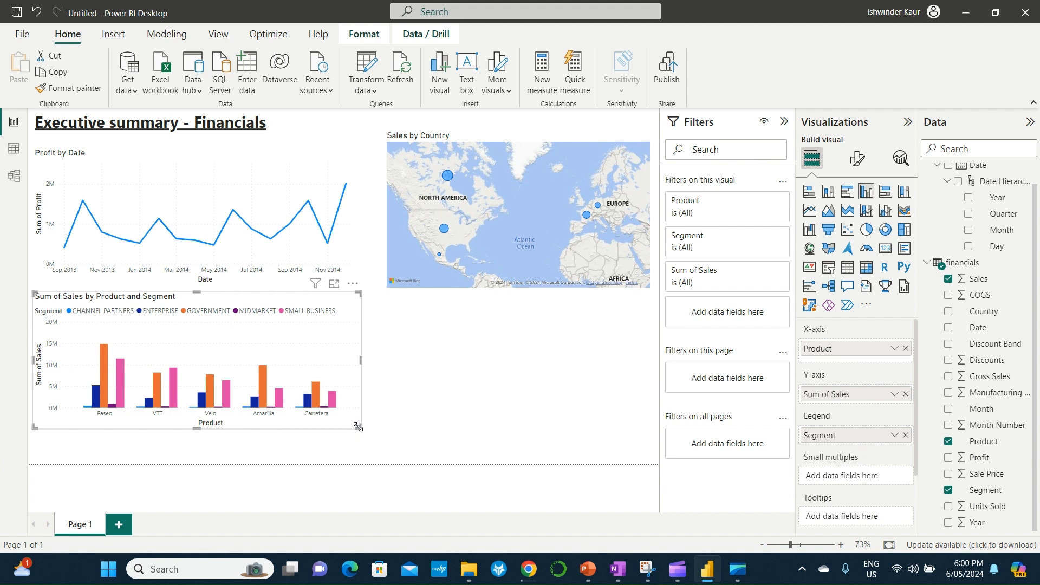
drag(358, 426, 384, 457)
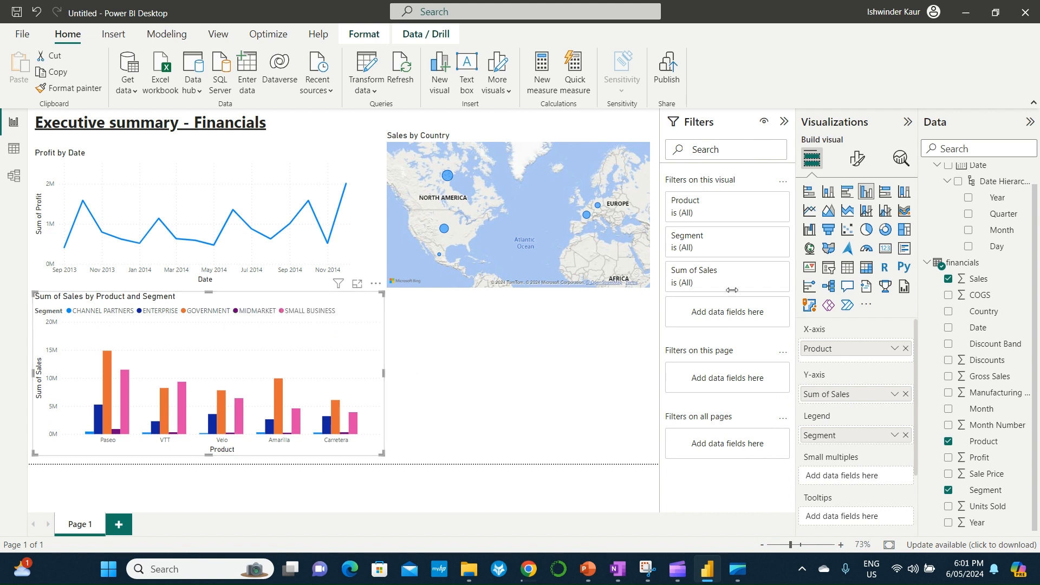
- Change the column chart's title text to "Sales by Product and Segment"
click(857, 159)
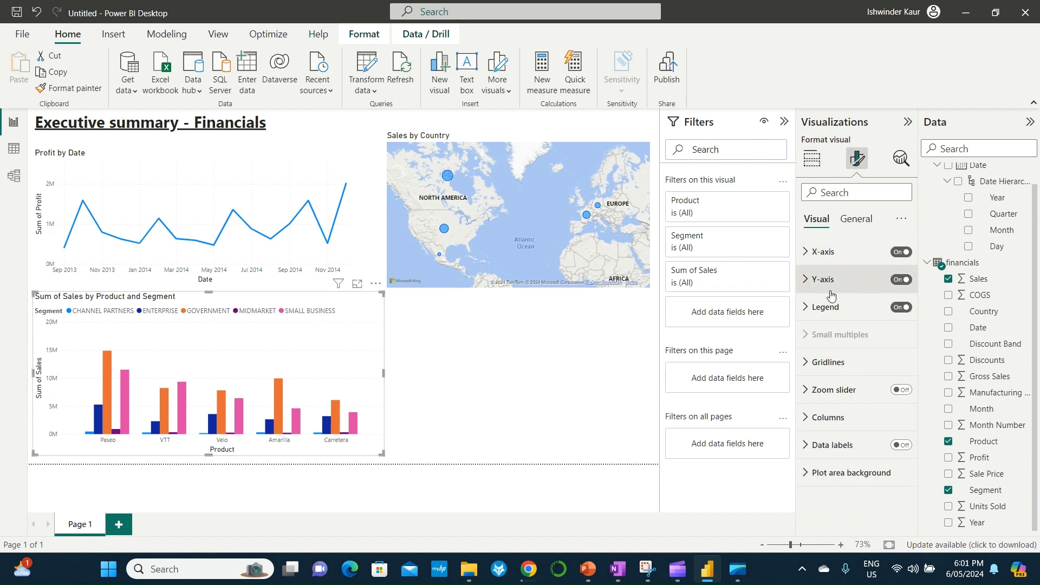
click(856, 219)
click(822, 279)
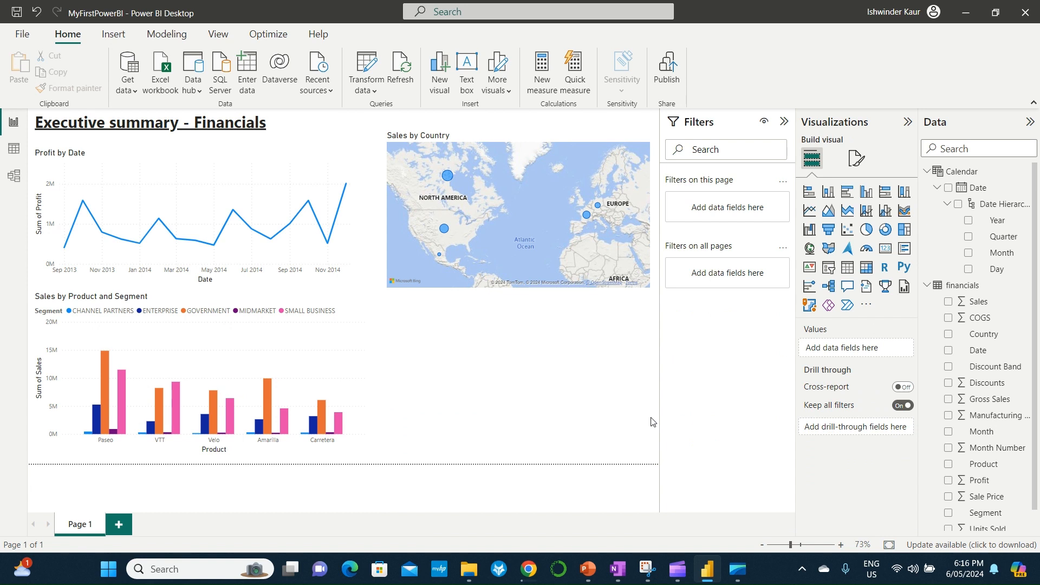
- Add a slicer in the empty space below the map using the Calendar table's Date field
click(828, 268)
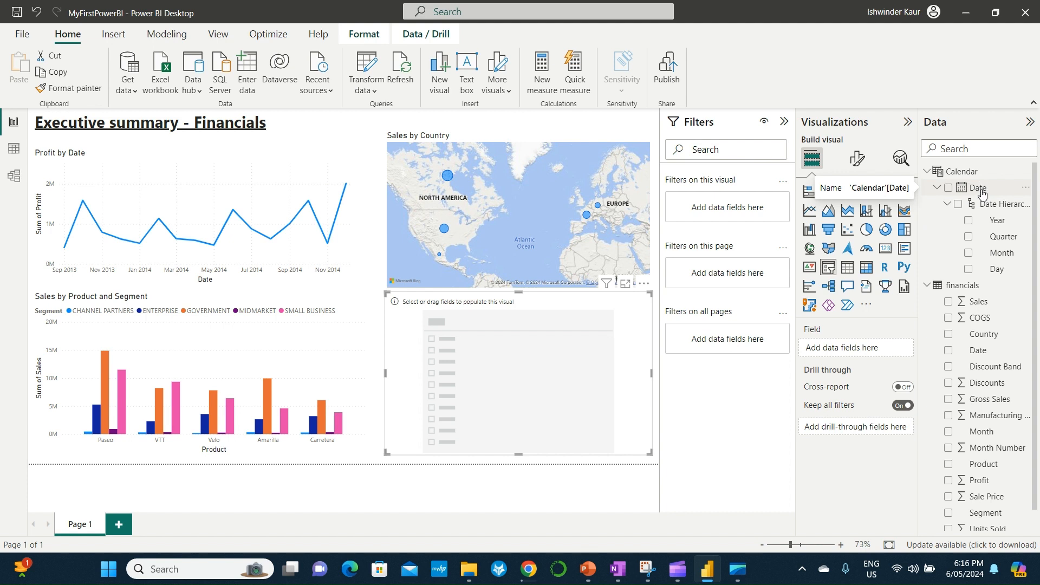
drag(981, 193, 856, 348)
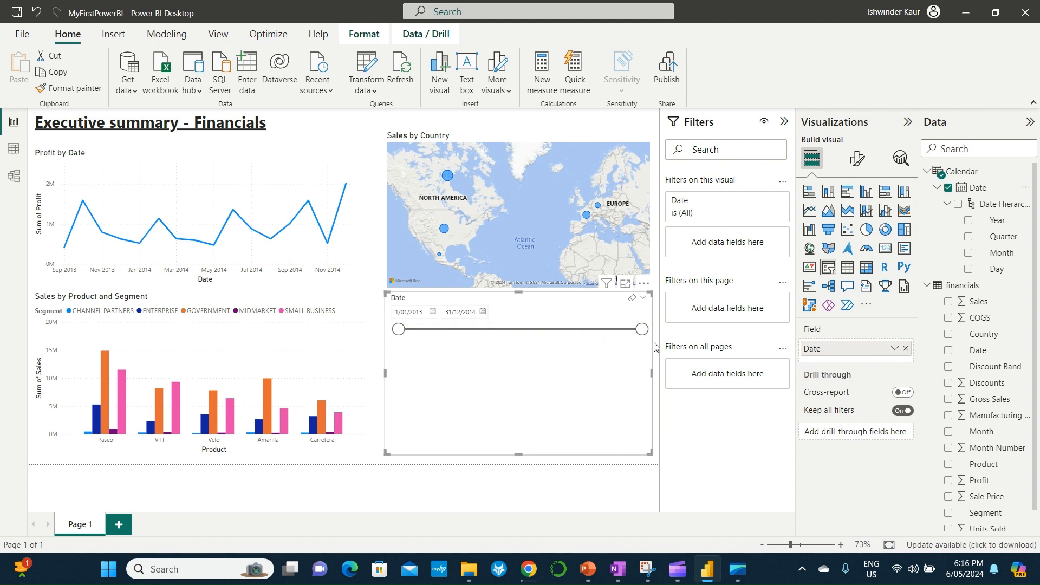
- Try the Vertical list style on the date slicer with 2/01/2013 and 3/01/2013 selected, and return the style to Between
click(857, 158)
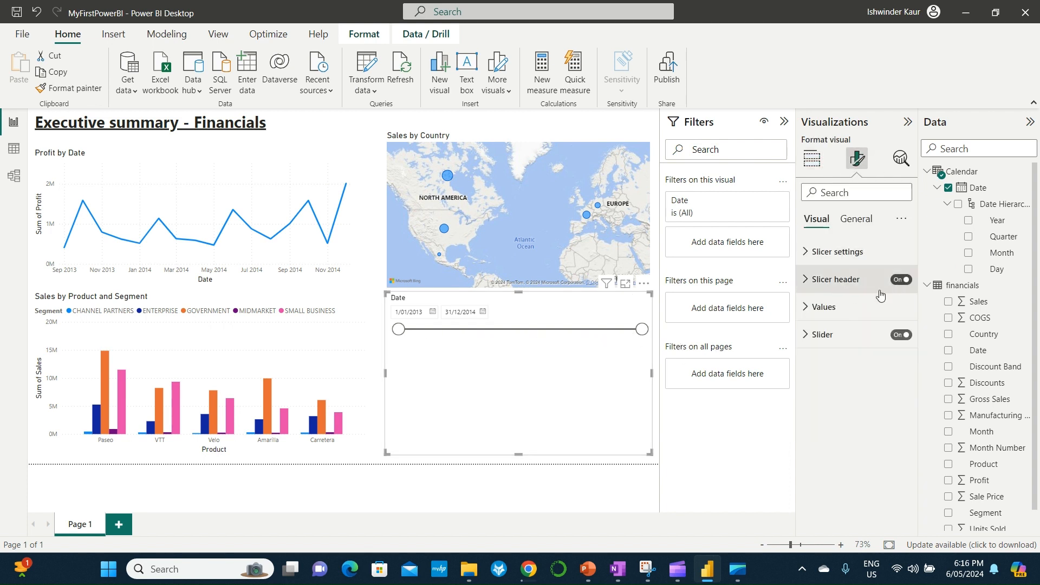
click(844, 259)
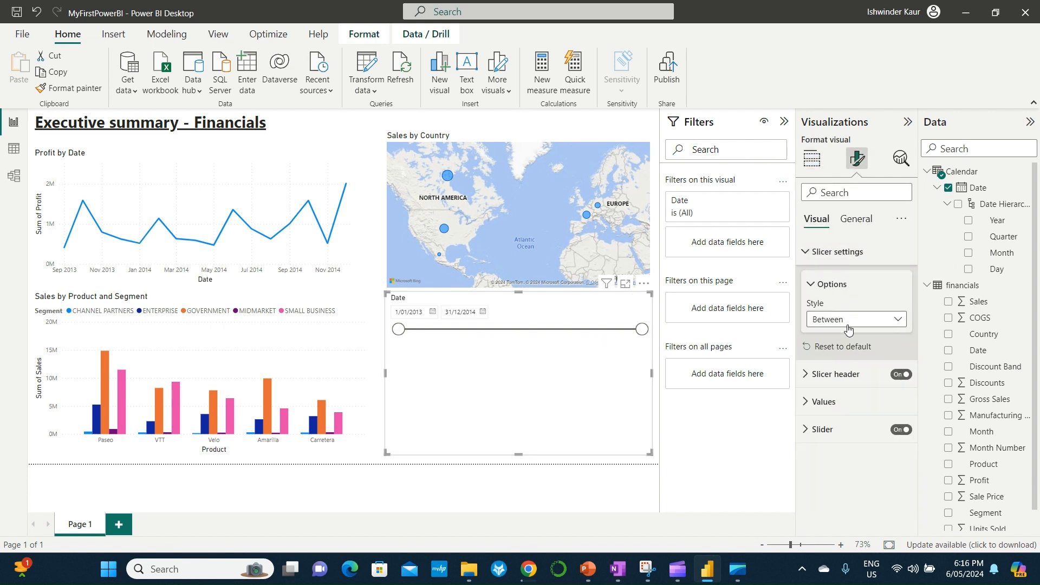
click(848, 330)
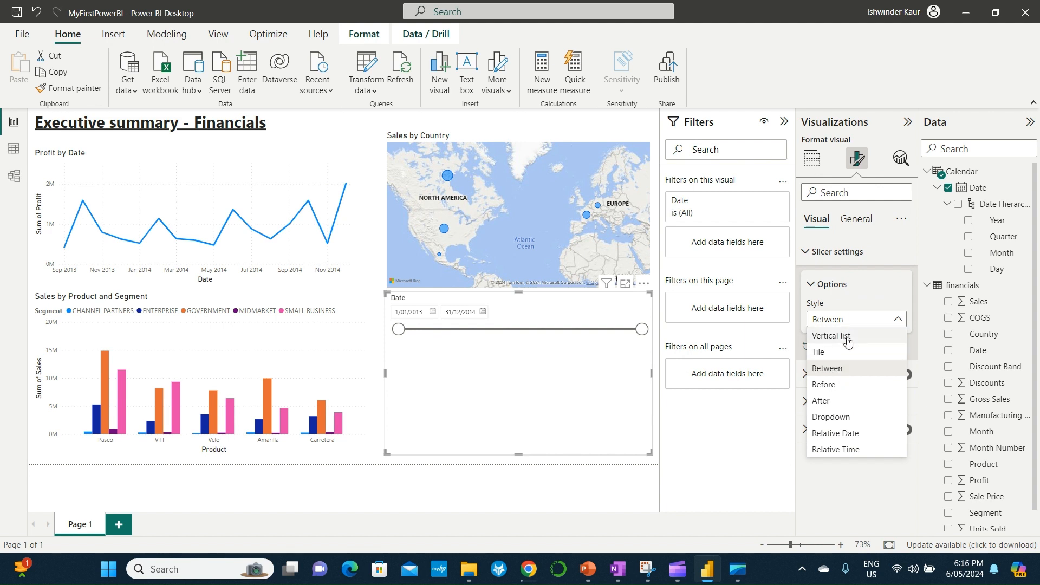
click(845, 336)
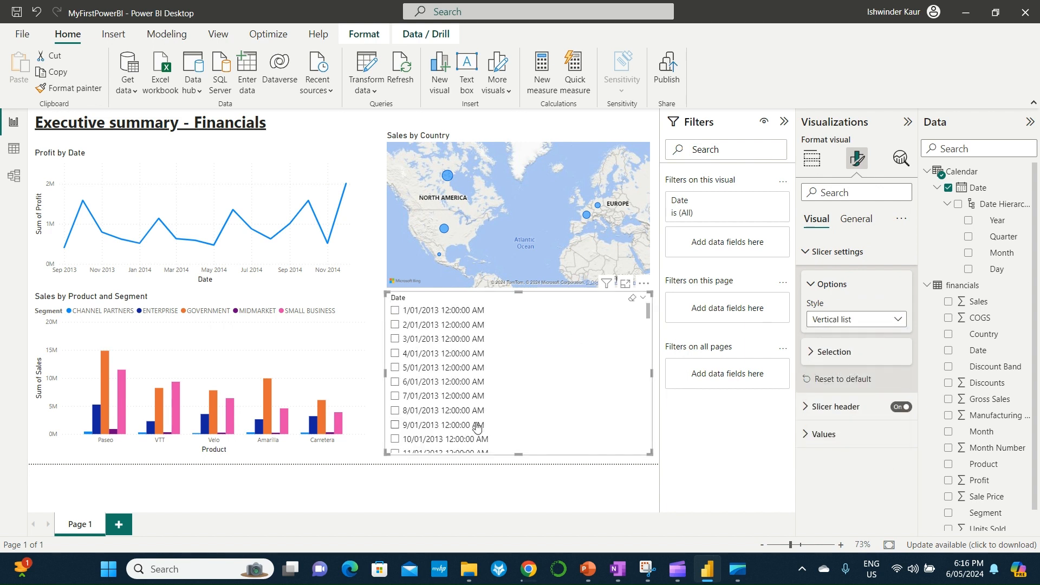
click(416, 327)
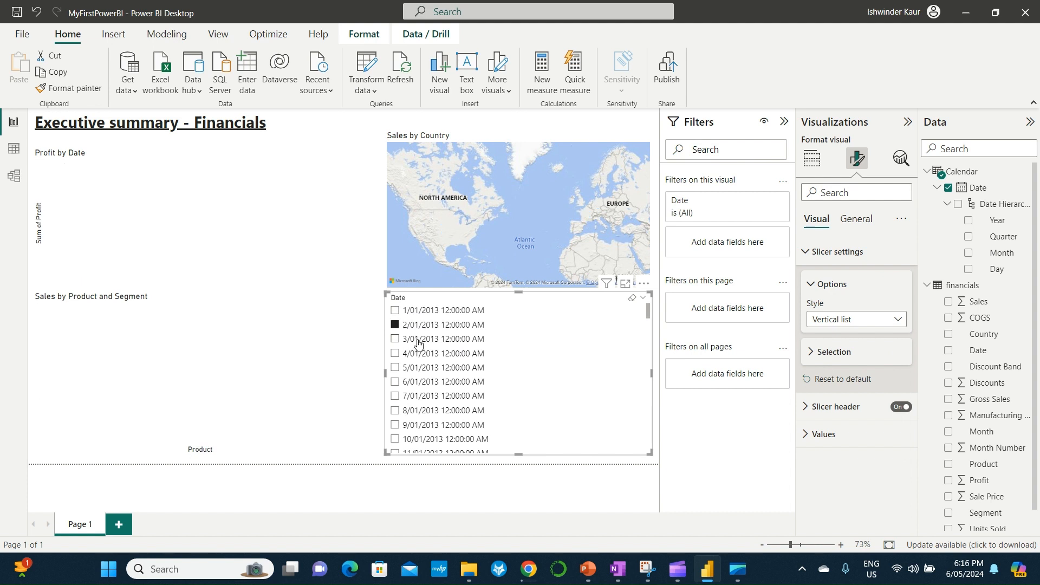
click(417, 343)
click(872, 319)
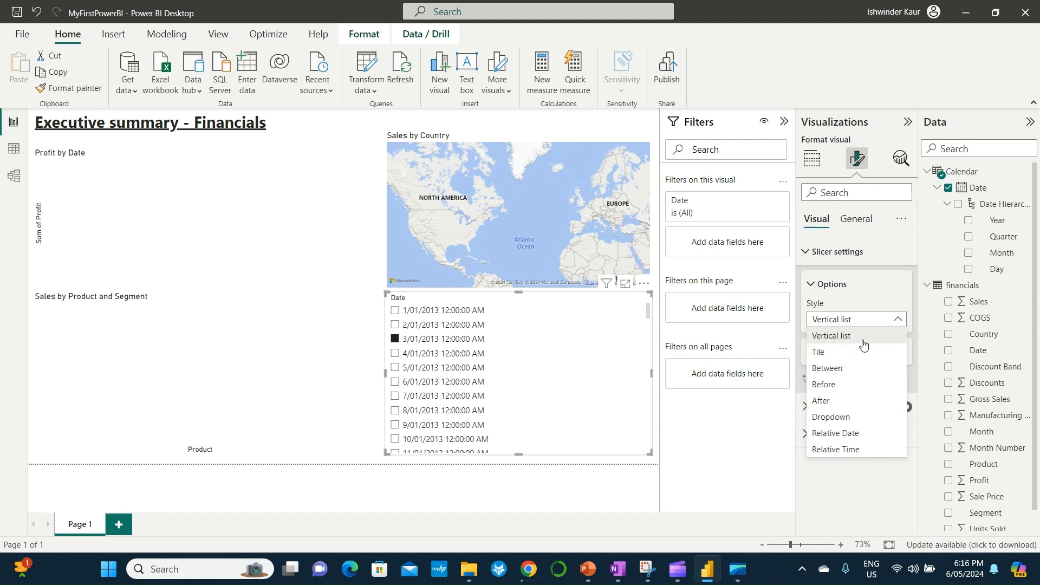
click(837, 373)
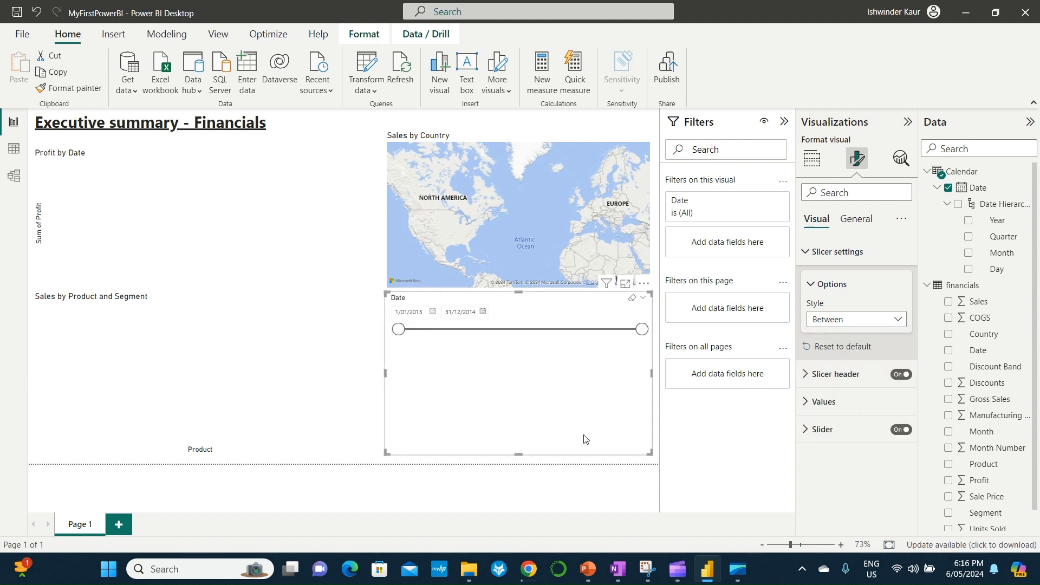
- Reduce the date slicer's height to a narrow strip directly below the map and clear its date selection
drag(525, 456, 537, 347)
click(553, 396)
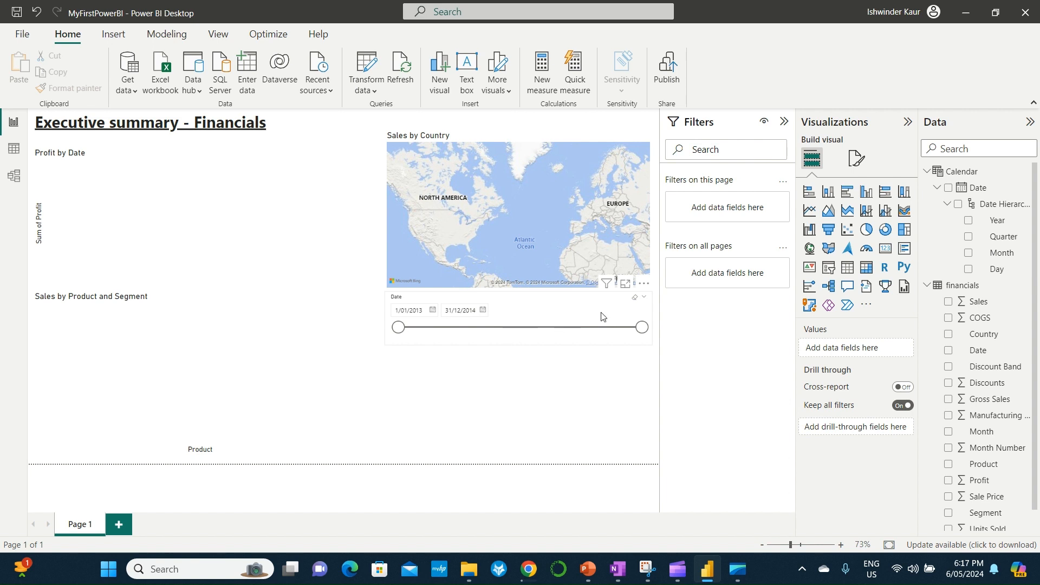
click(634, 302)
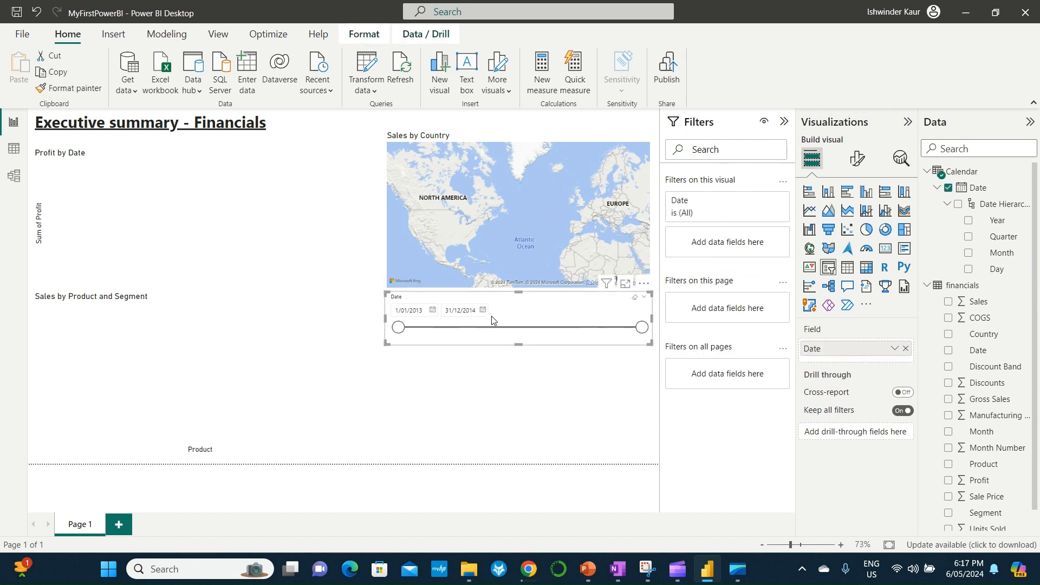
click(500, 381)
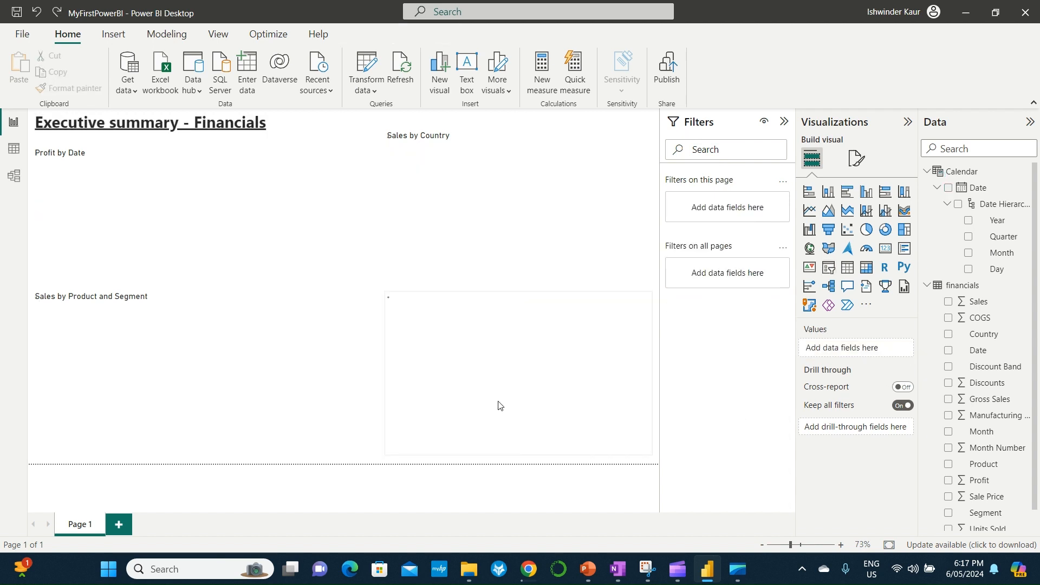
click(499, 406)
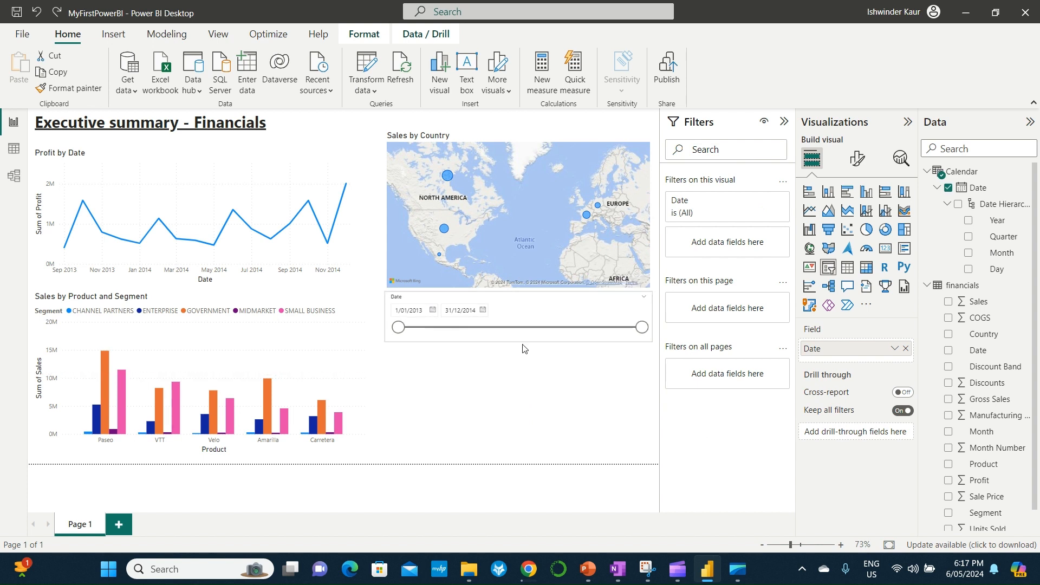
- Add a second slicer below the date slicer using the Calendar table's Date Hierarchy
click(598, 411)
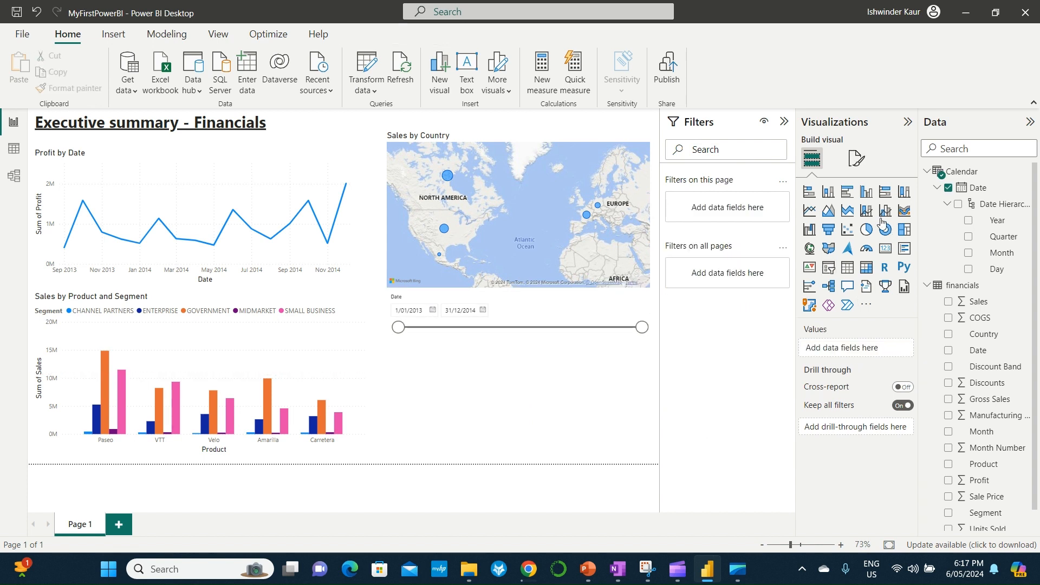
click(828, 267)
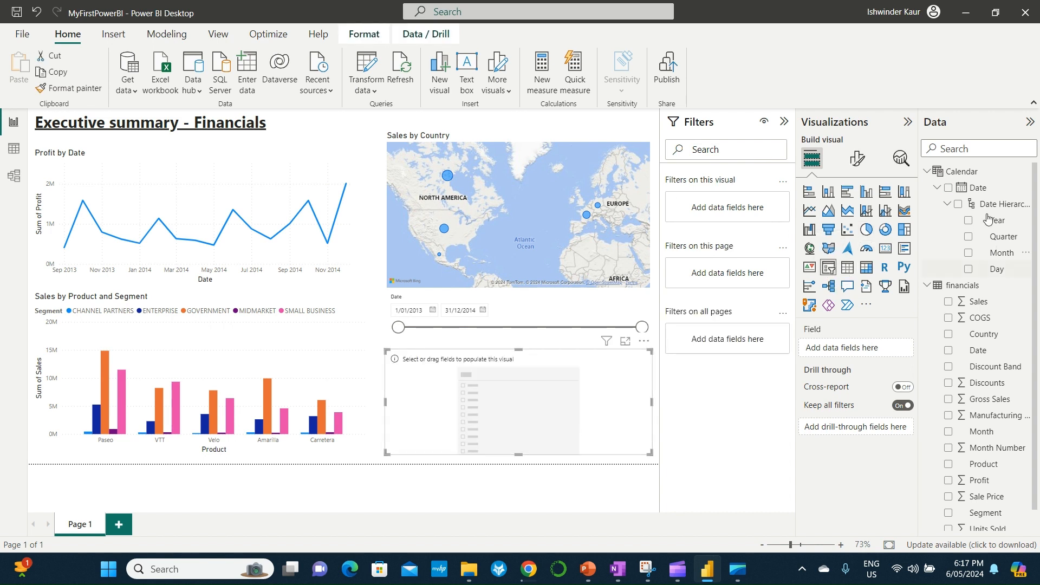
drag(1000, 210, 572, 416)
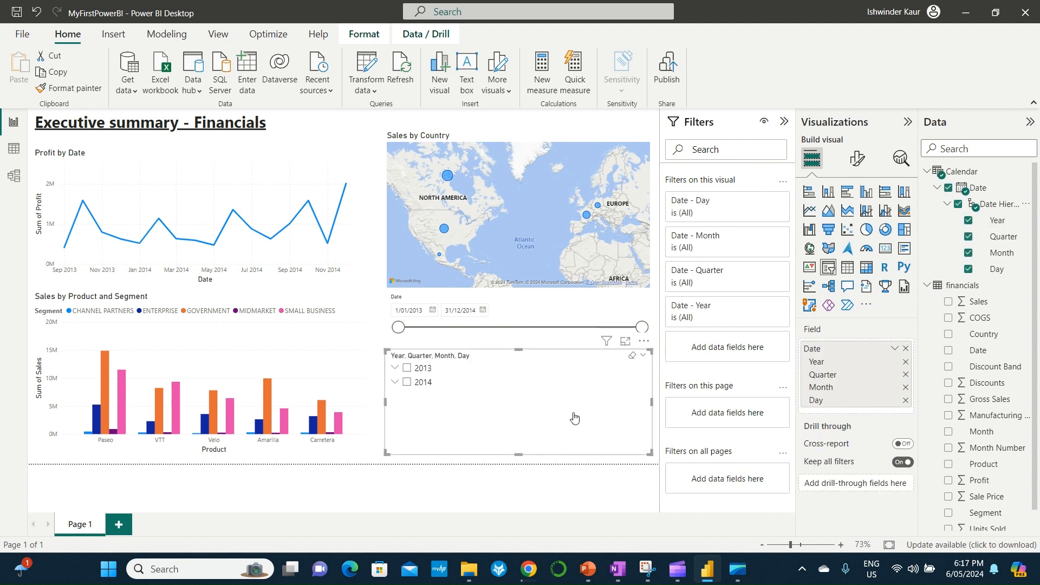
- Filter the page by 2013 and 2014 in the hierarchy slicer, toggle individual 2014 quarters, and leave only 2013 selected
click(407, 373)
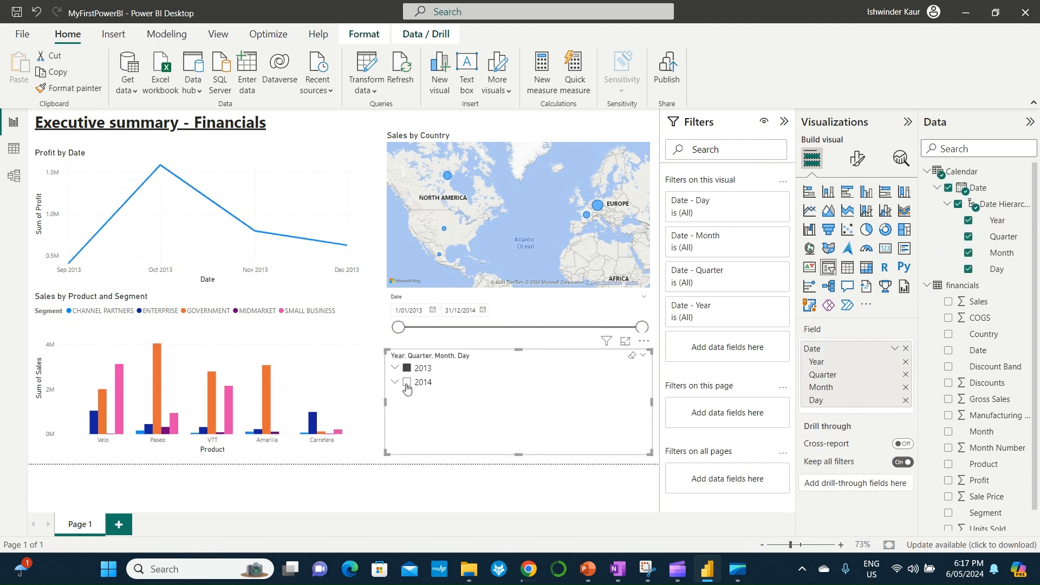
click(407, 385)
click(396, 382)
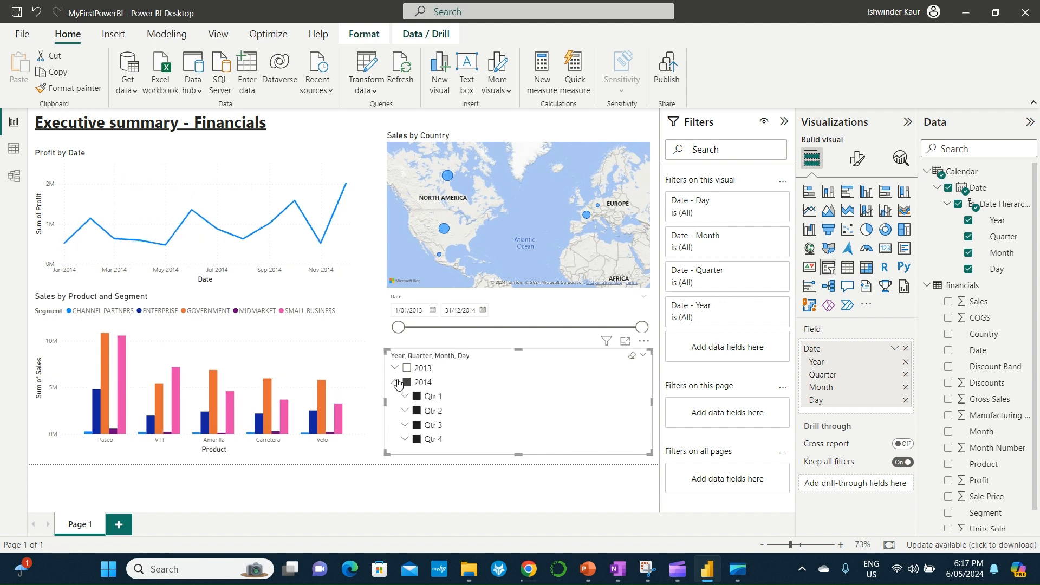
ctrl+click(417, 397)
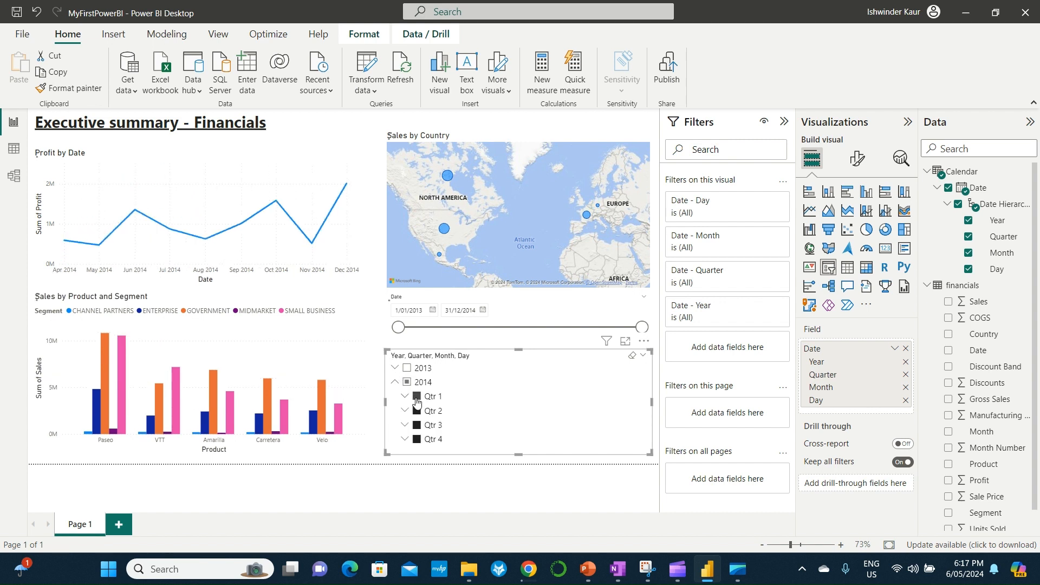
ctrl+click(417, 410)
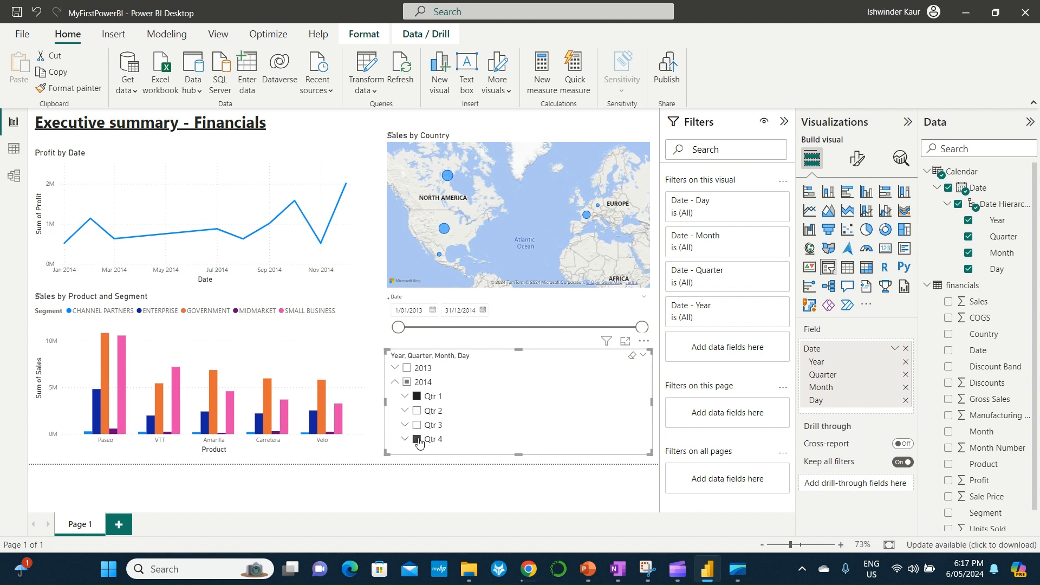
ctrl+click(415, 397)
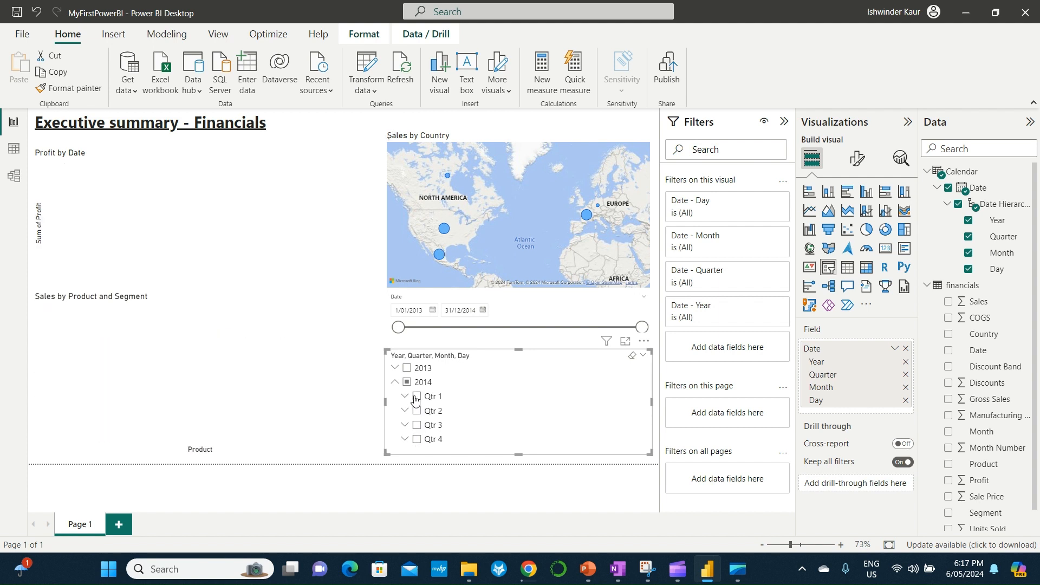
click(407, 381)
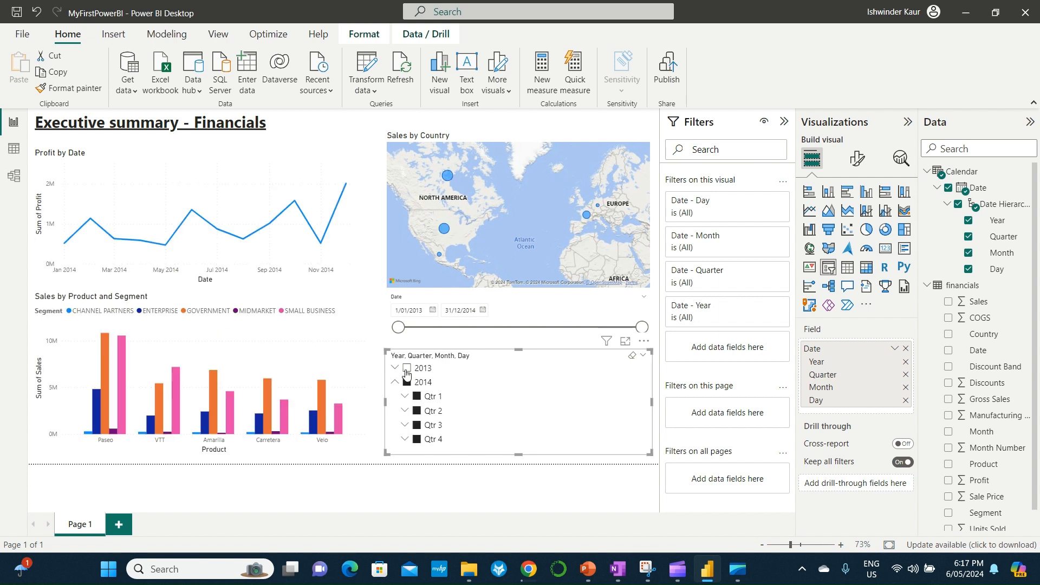
click(407, 369)
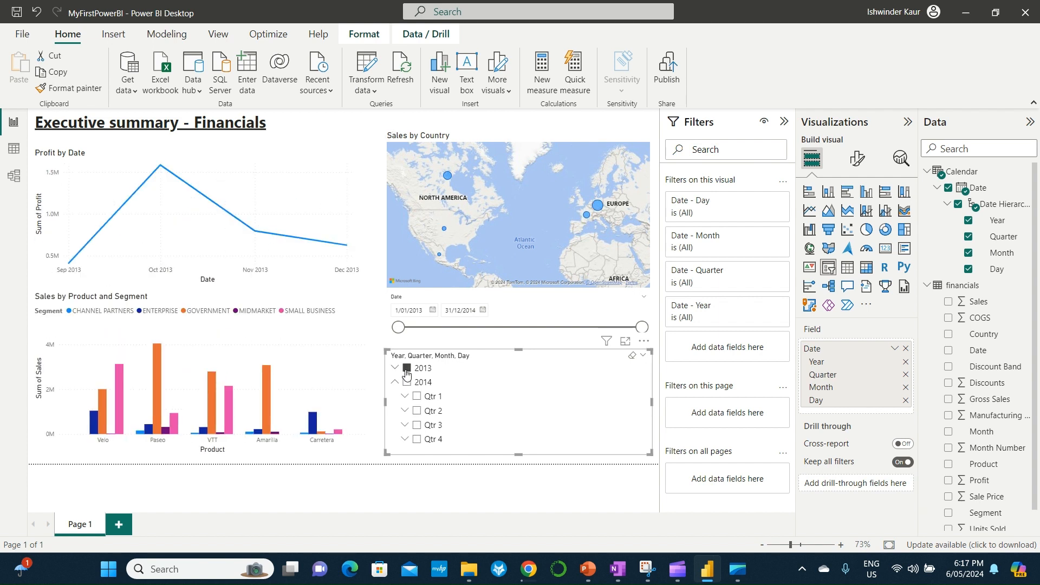
- Try Single select on the hierarchy slicer, turn it back off, and enable the "Select all" option
click(859, 163)
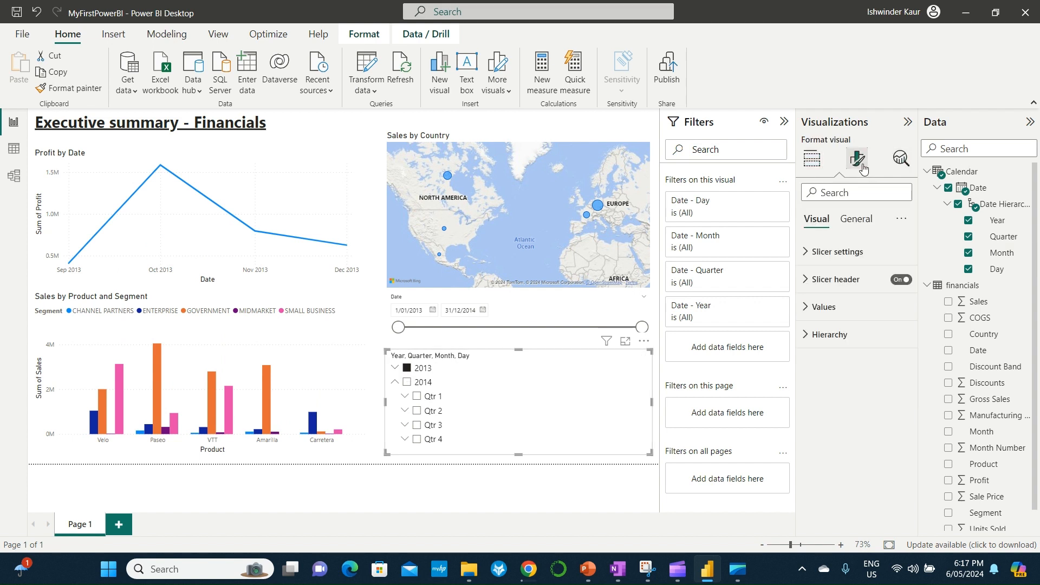
click(843, 263)
click(833, 351)
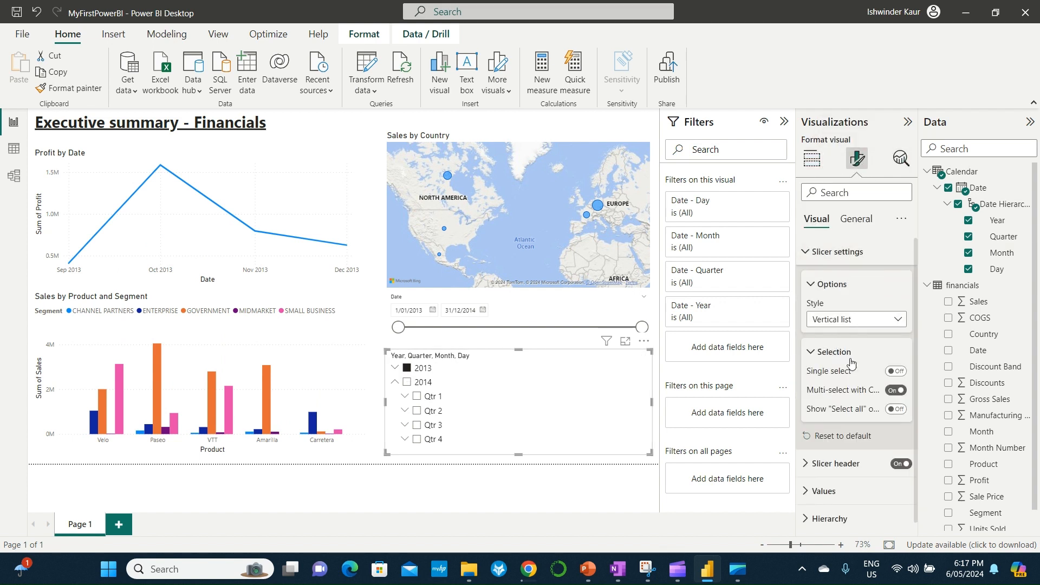
click(903, 410)
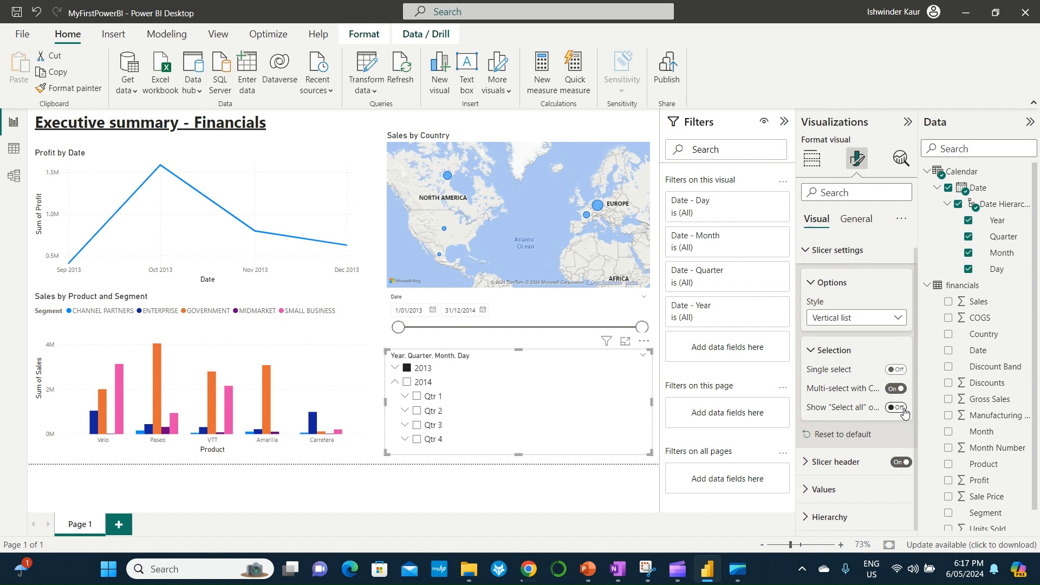
click(897, 370)
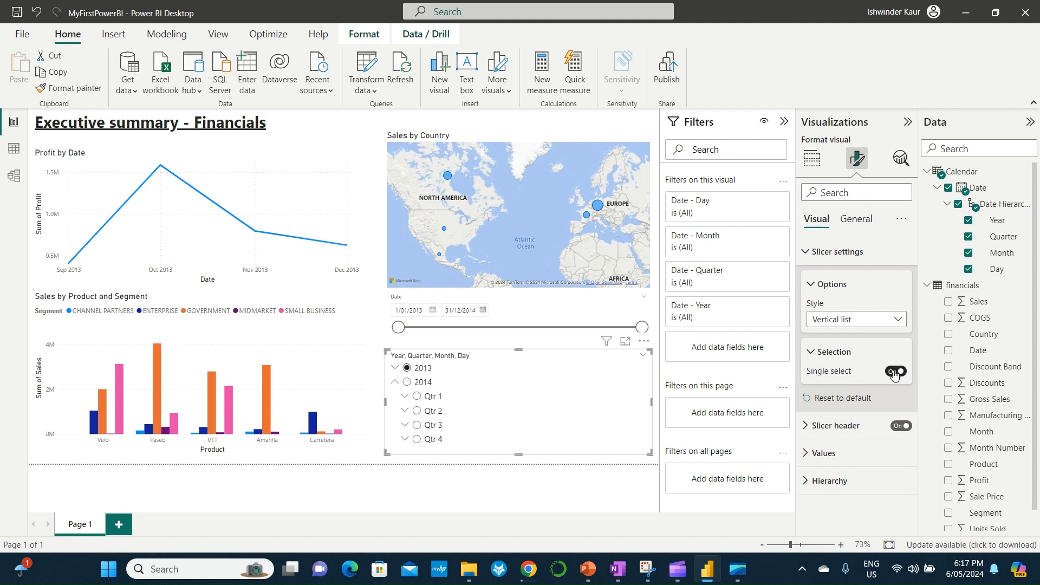
click(894, 372)
click(901, 410)
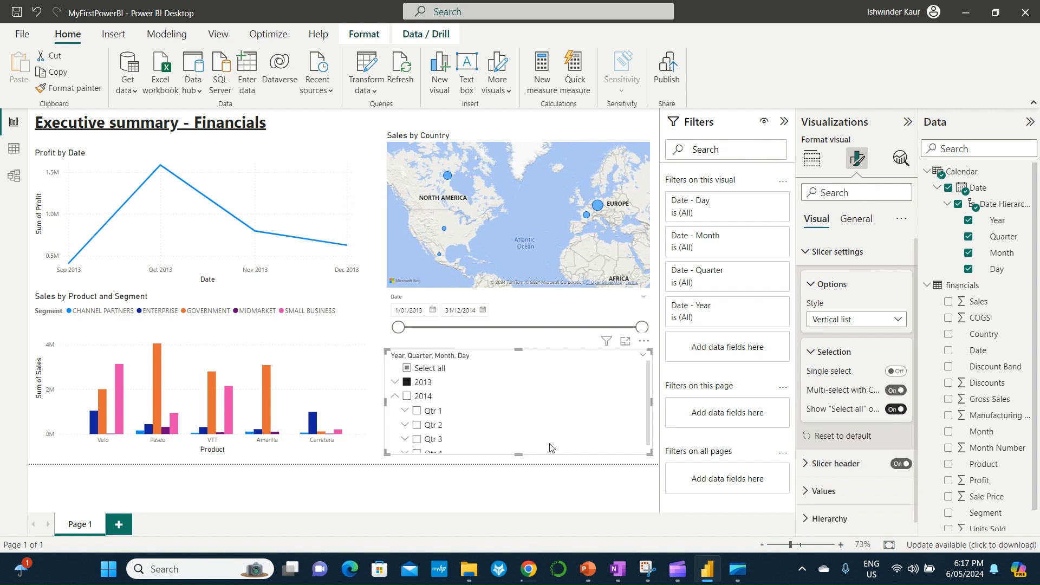
- Select all dates in the hierarchy slicer
click(415, 370)
scroll(534, 422, down, 1)
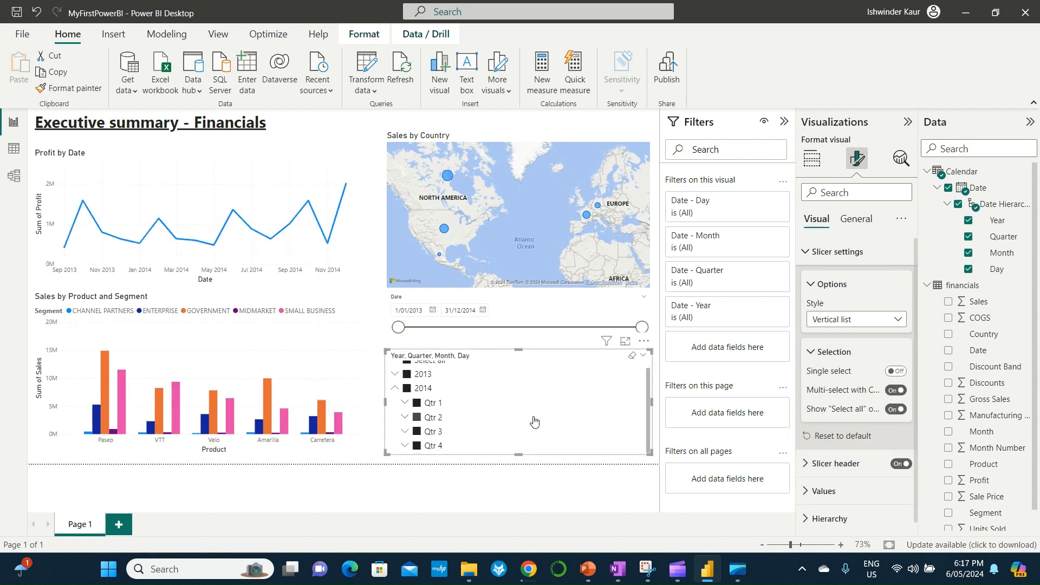
scroll(534, 421, up, 1)
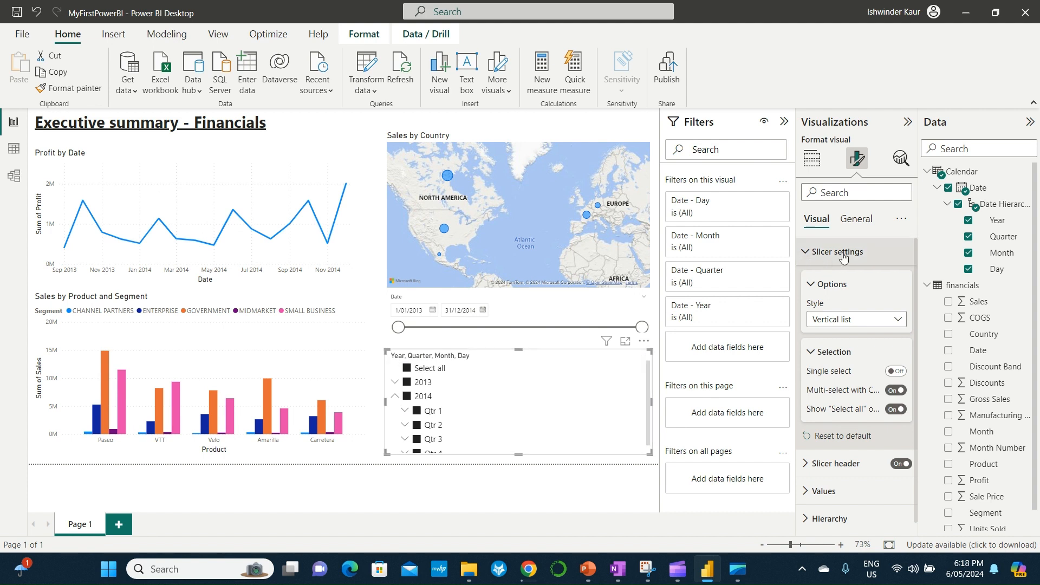
- Remove the Quarter and Day levels from the hierarchy slicer, keeping only Year and Month
click(811, 159)
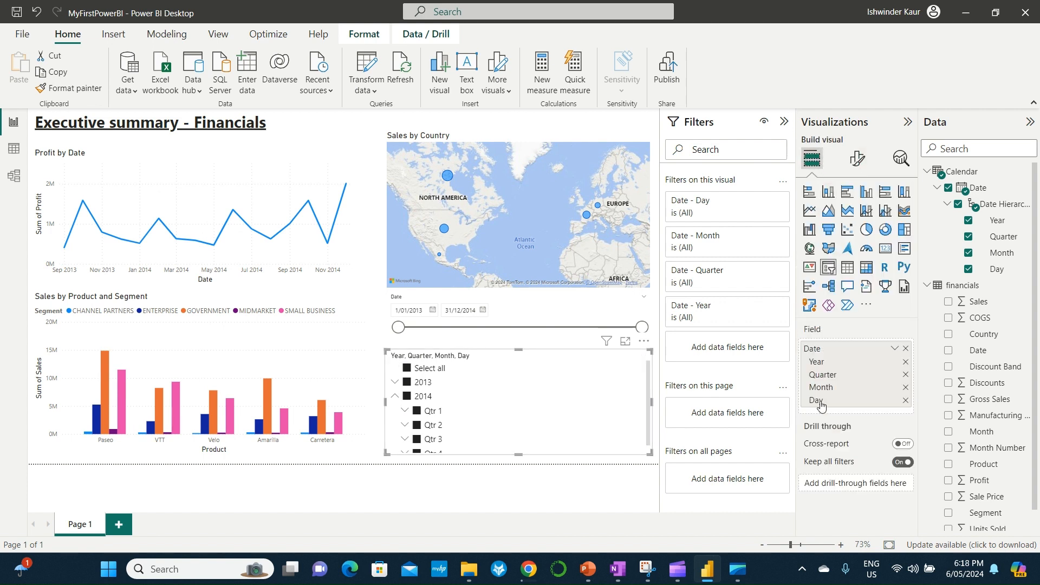
click(905, 374)
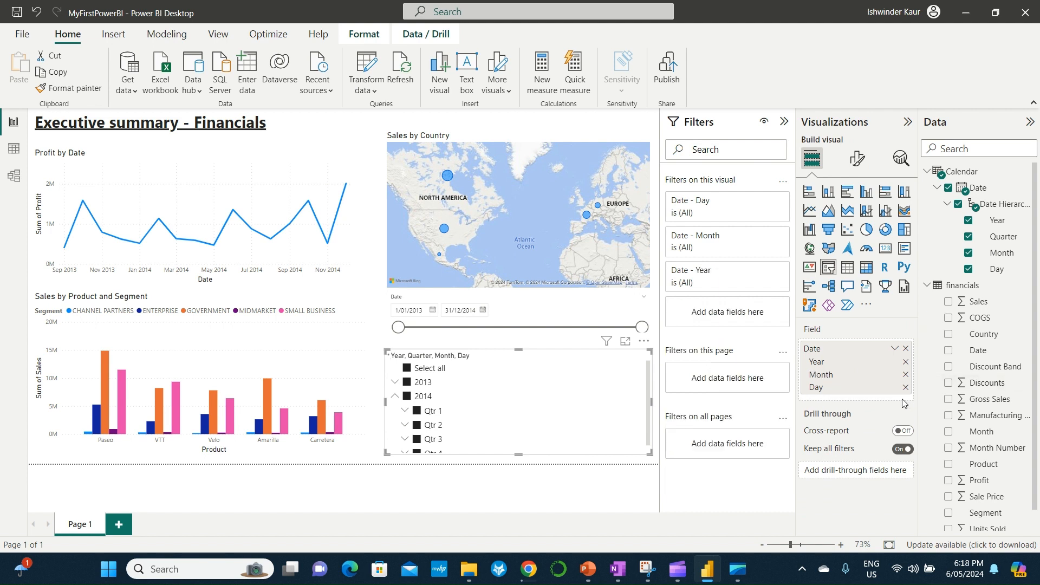
click(906, 388)
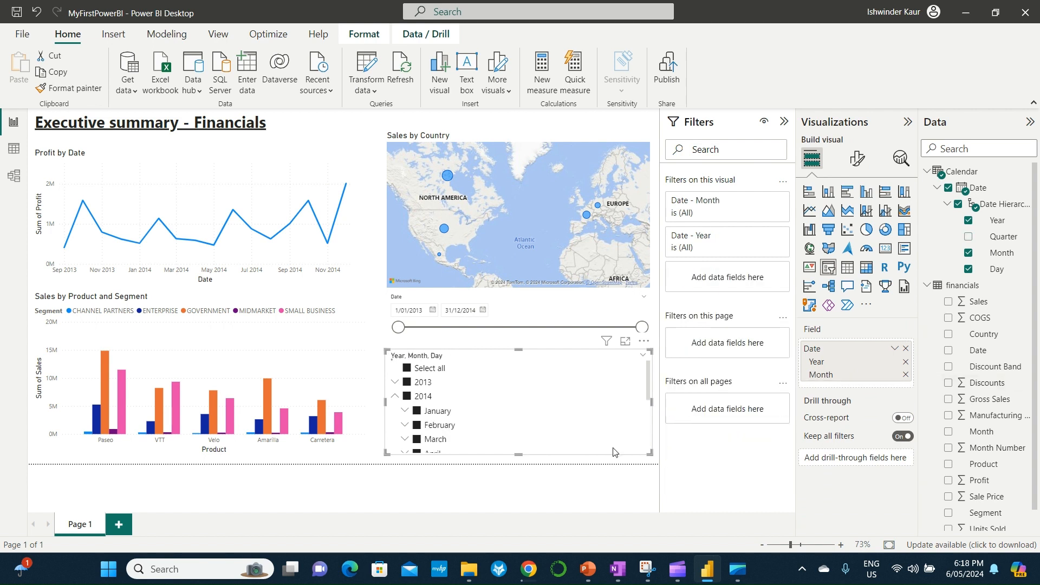
- Review the months under 2014 in the slicer, collapse that year, and deselect the slicer
click(393, 398)
click(394, 398)
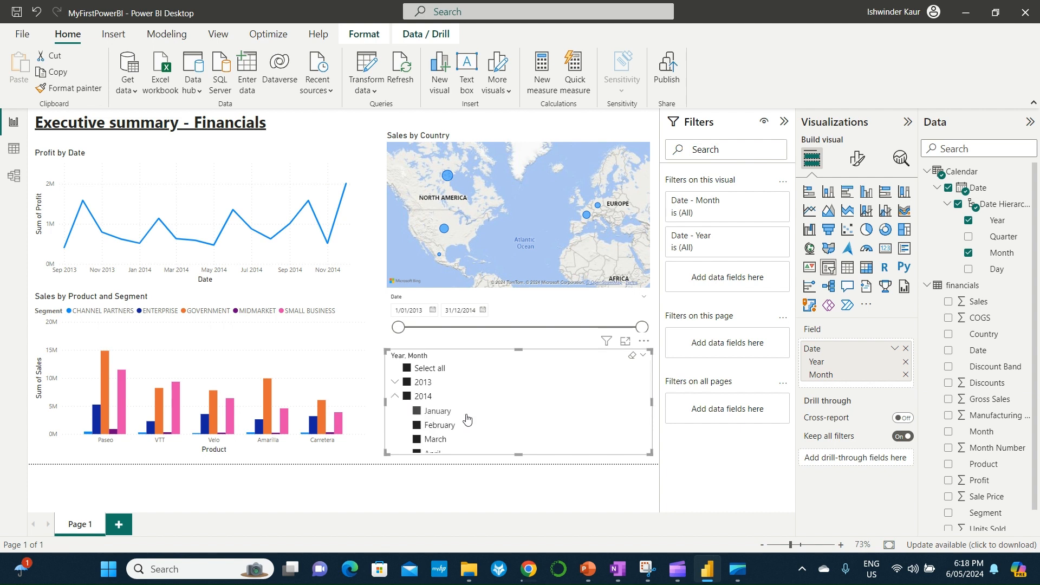
scroll(482, 423, down, 2)
scroll(482, 424, down, 1)
scroll(481, 421, up, 3)
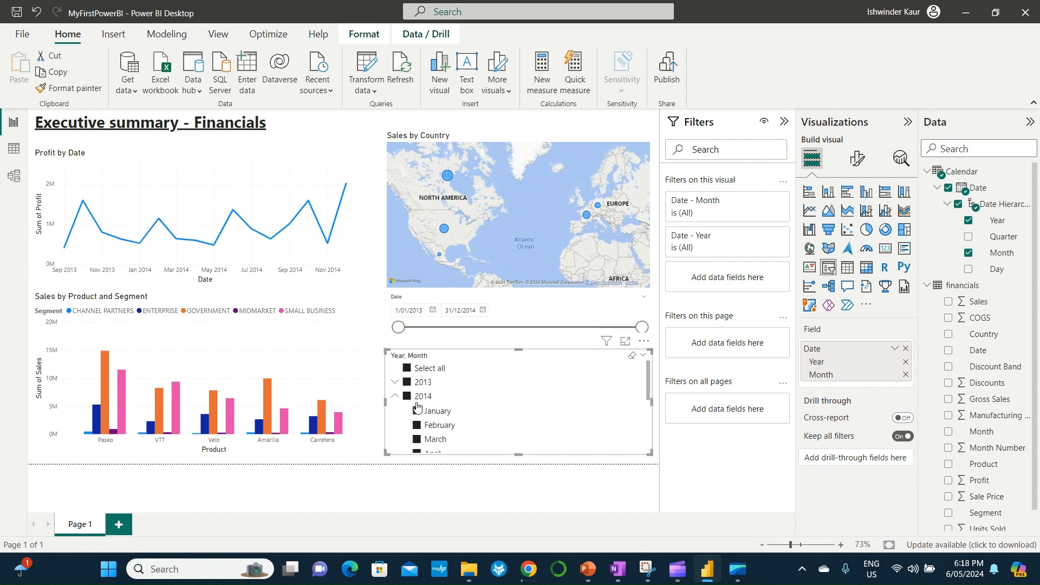
click(408, 403)
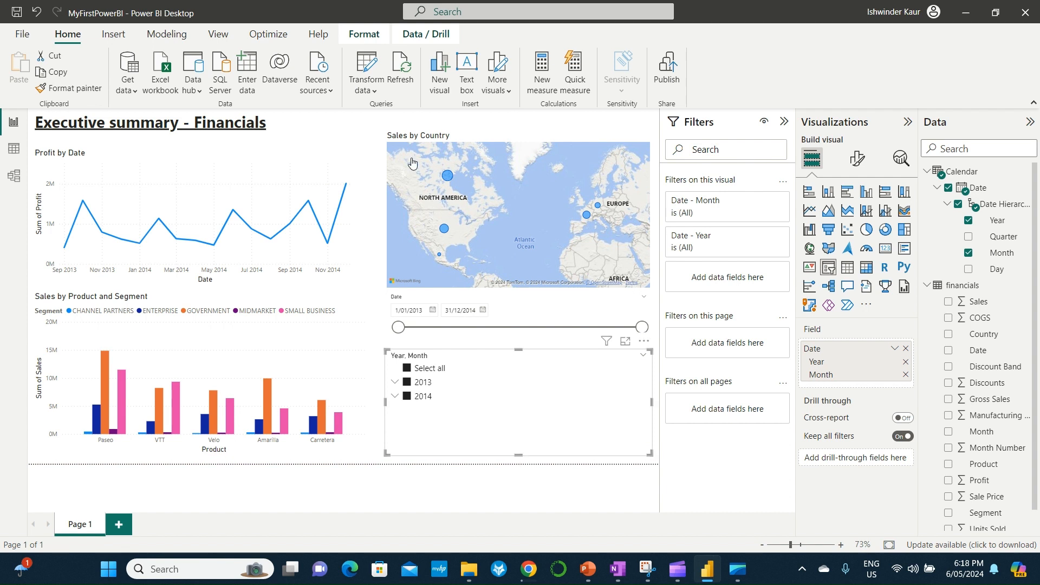
click(377, 465)
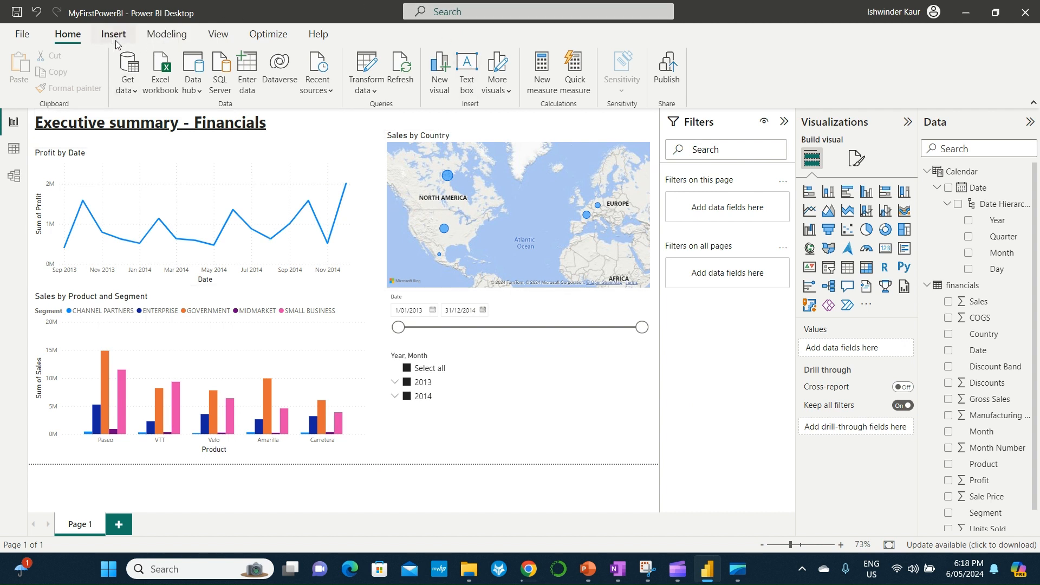
- Apply the Power BI gallery theme with dark blue, teal, purple and coral data colors to the report
click(229, 38)
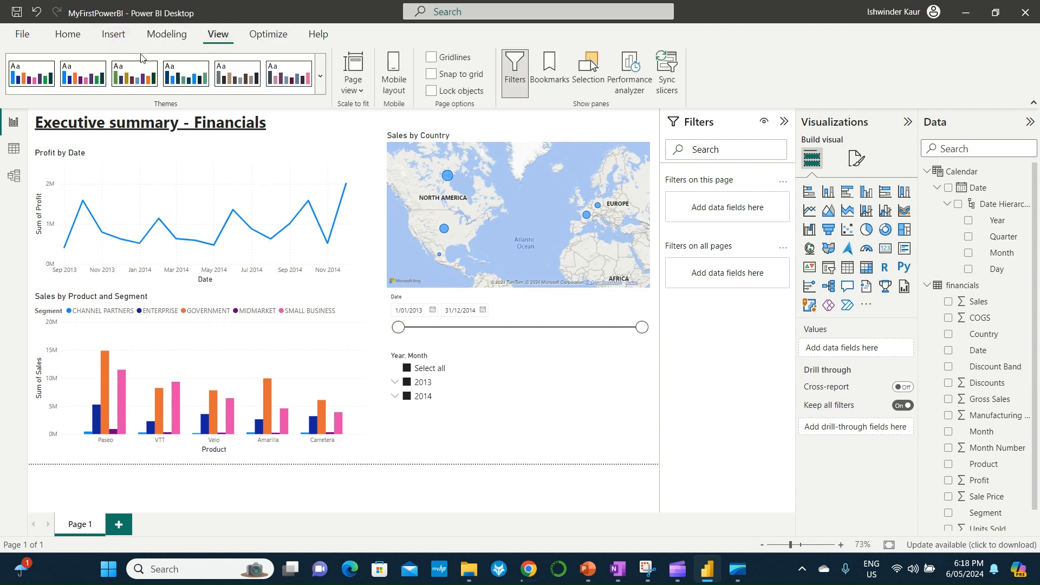
click(323, 90)
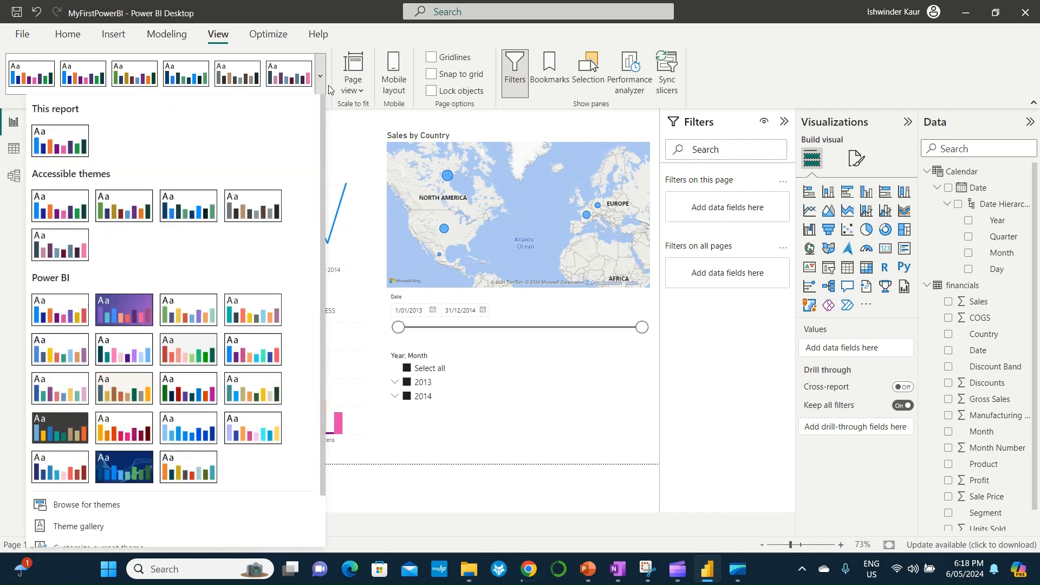
click(55, 389)
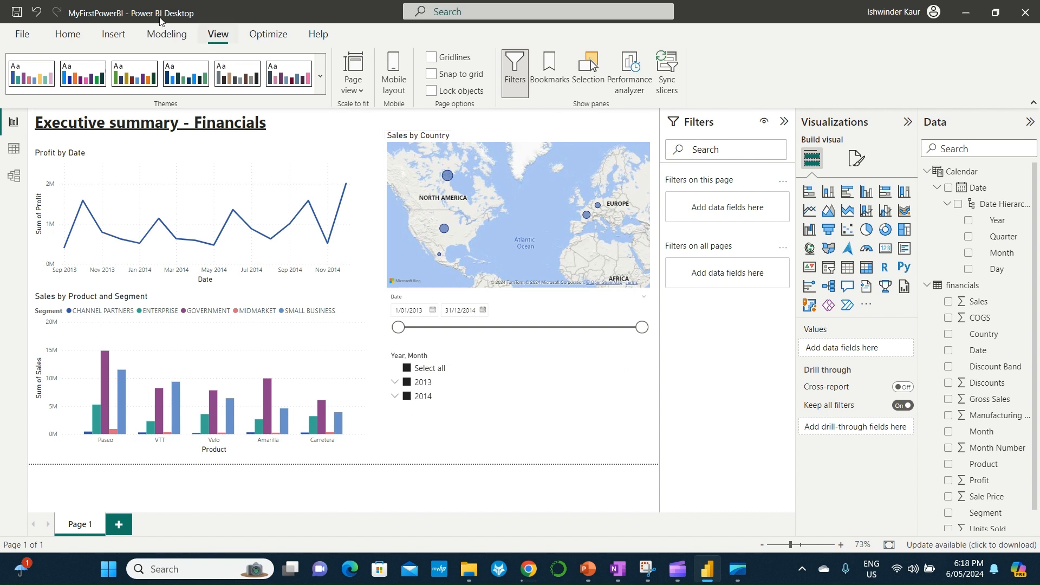
- Insert a rectangle shape on the report page
click(116, 36)
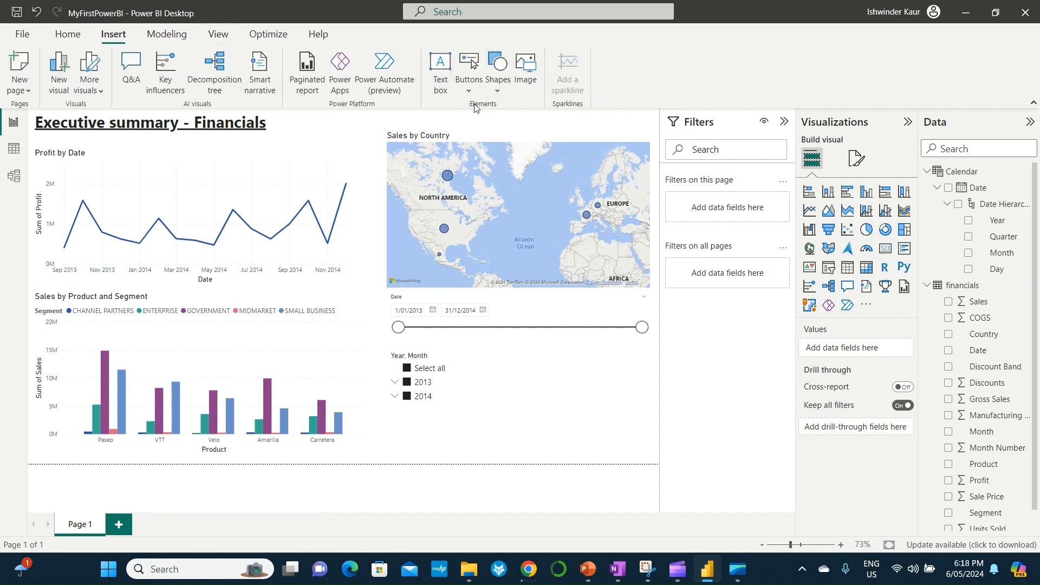
click(499, 90)
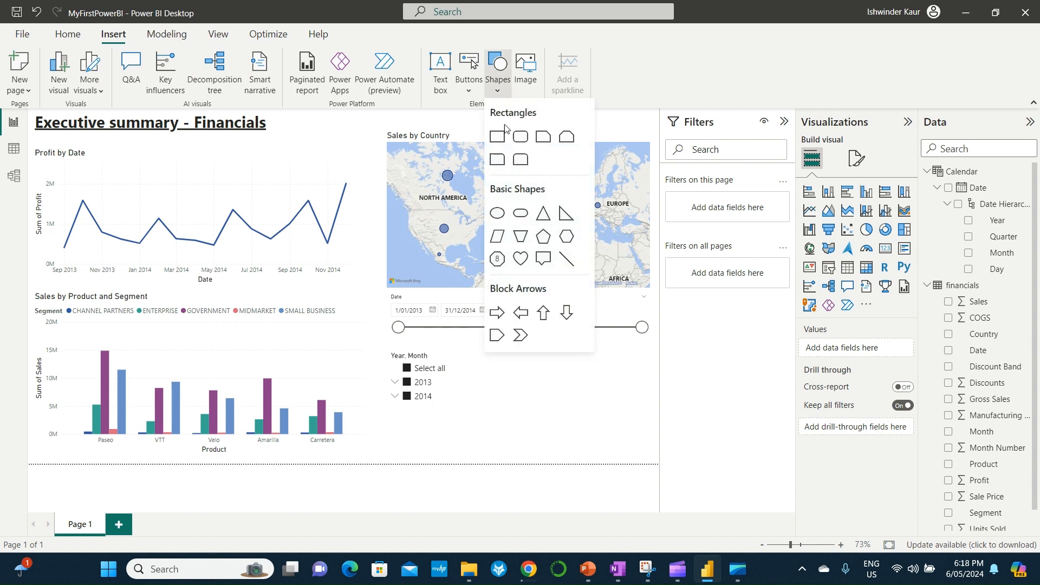
click(497, 137)
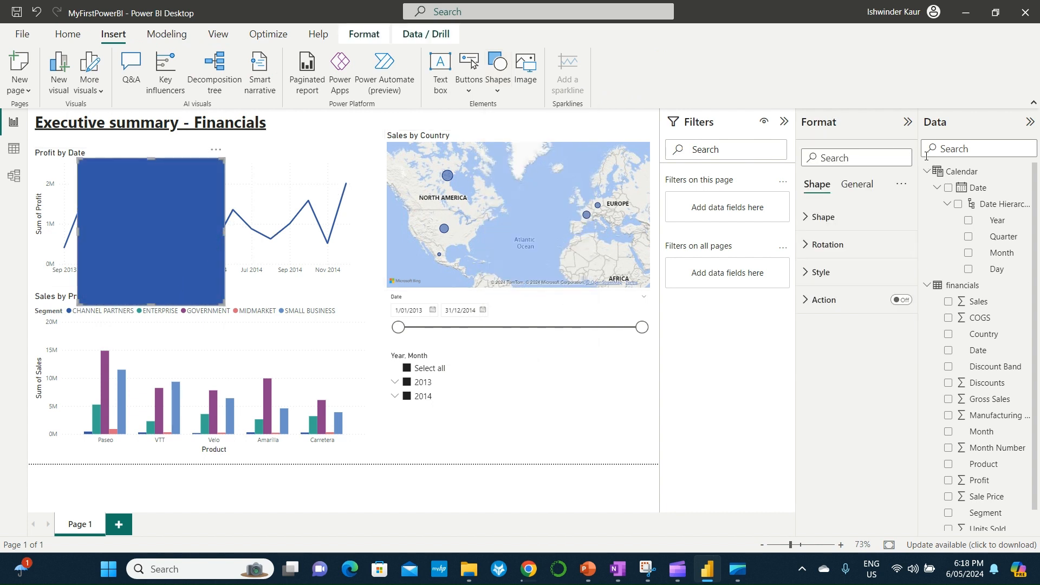
- Set the rectangle's fill to the lightest teal tint of the theme colors
click(855, 189)
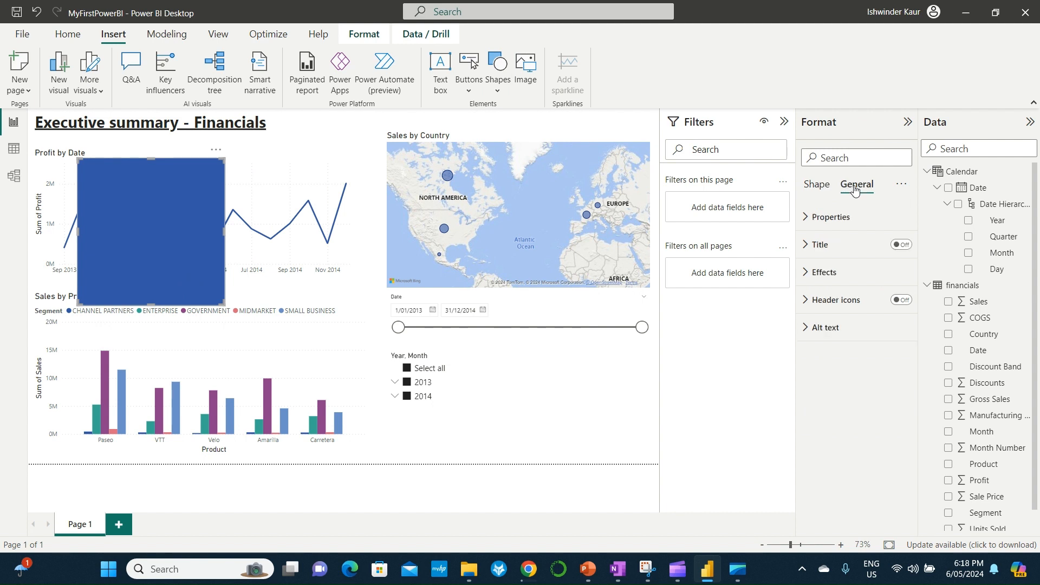
click(818, 185)
click(849, 187)
click(814, 278)
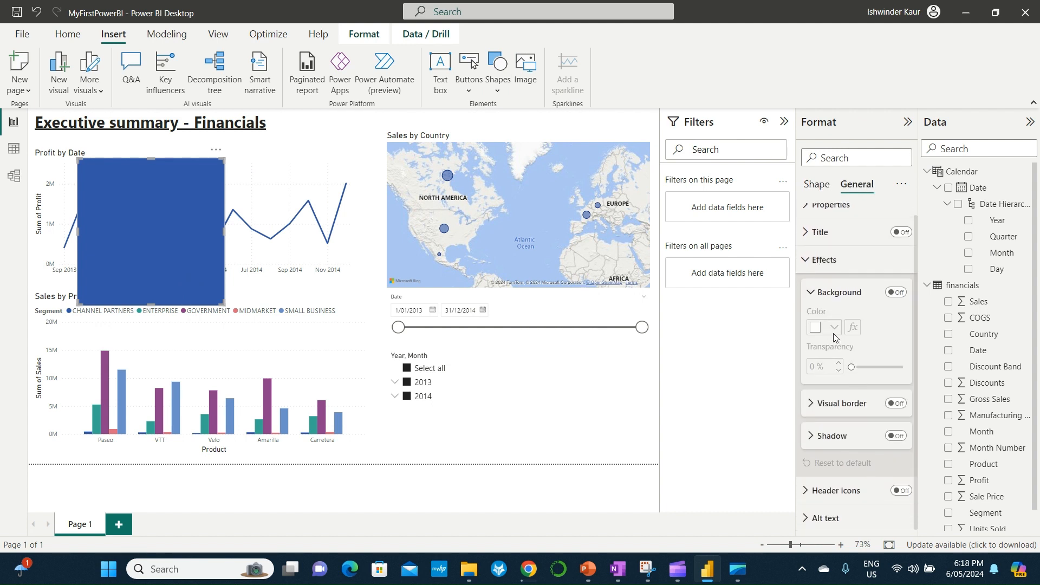
click(817, 186)
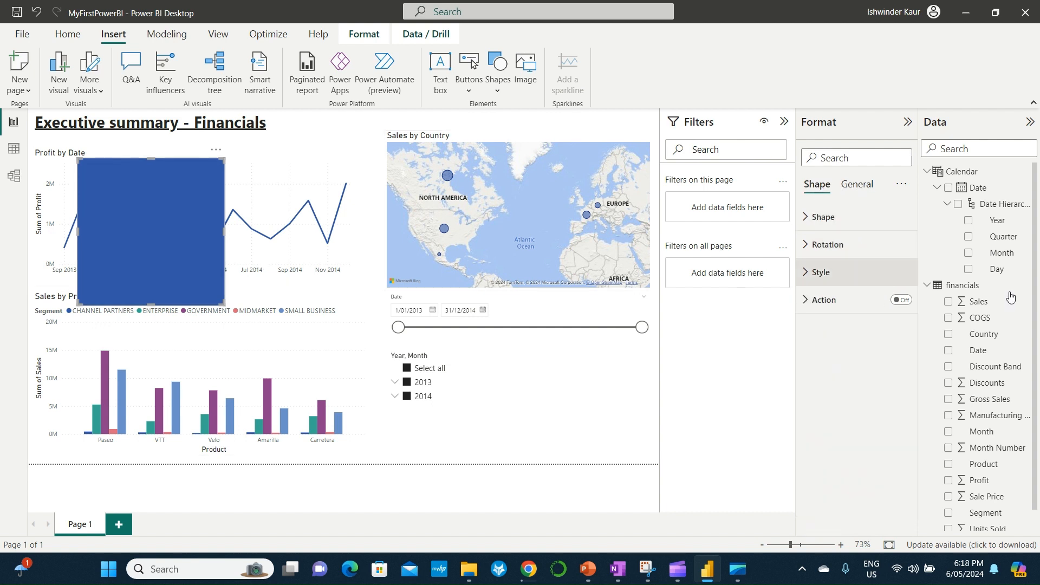
click(818, 219)
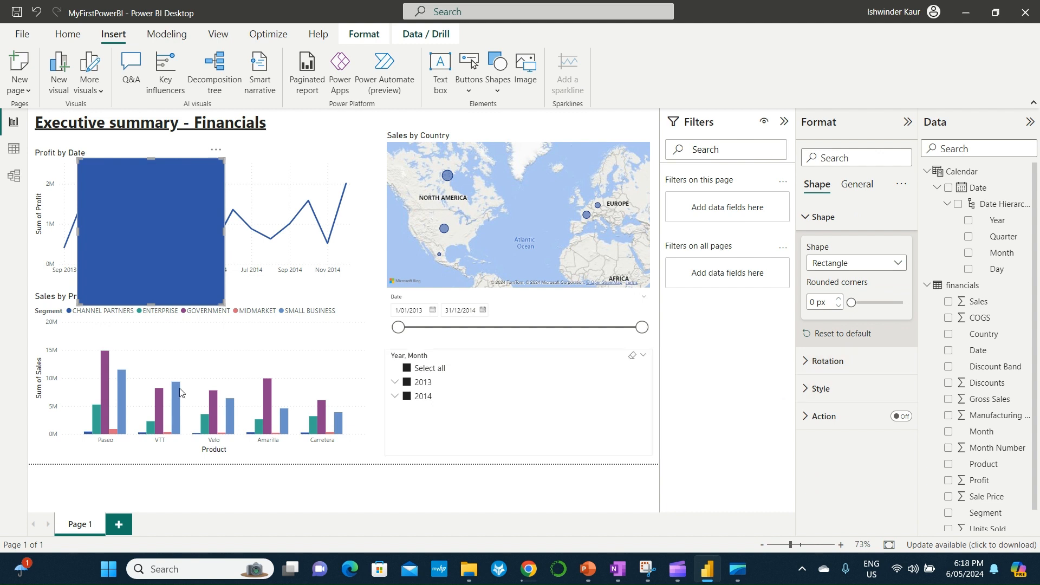
click(847, 388)
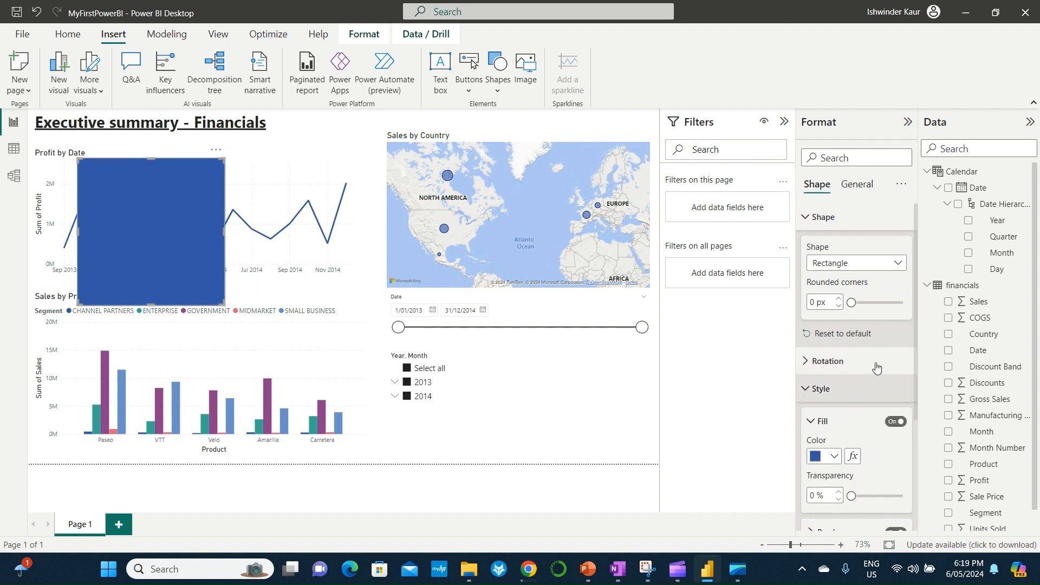
click(834, 288)
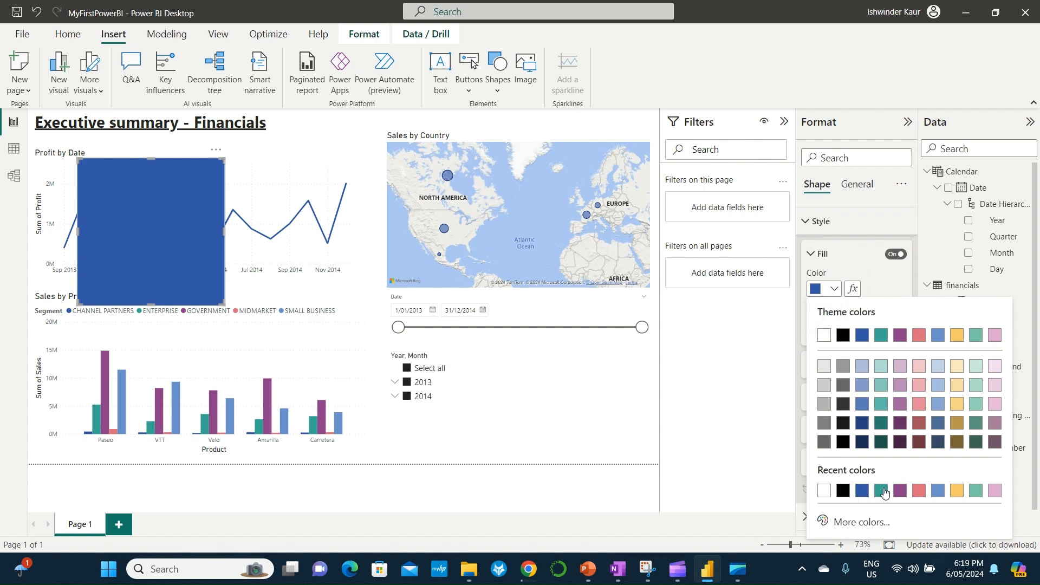
click(881, 366)
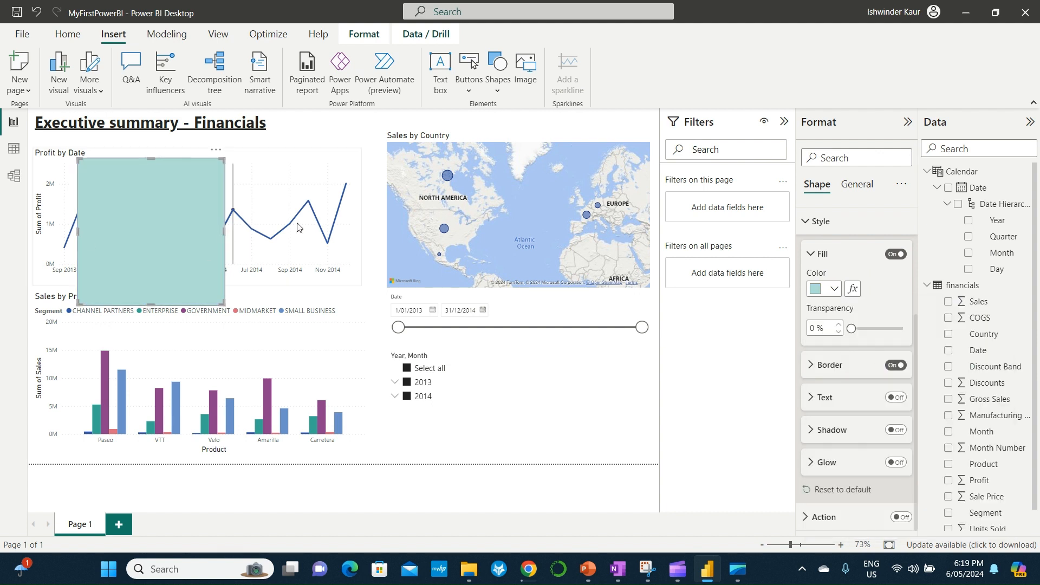
- Reshape the rectangle into a wide, short banner and turn off its border
drag(224, 232, 528, 192)
drag(302, 300, 315, 193)
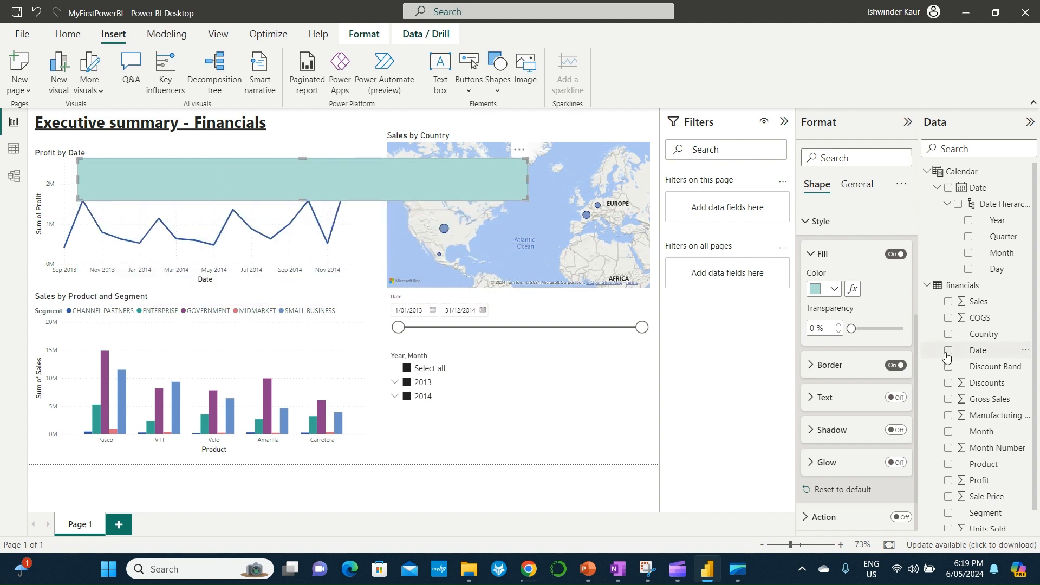
click(893, 367)
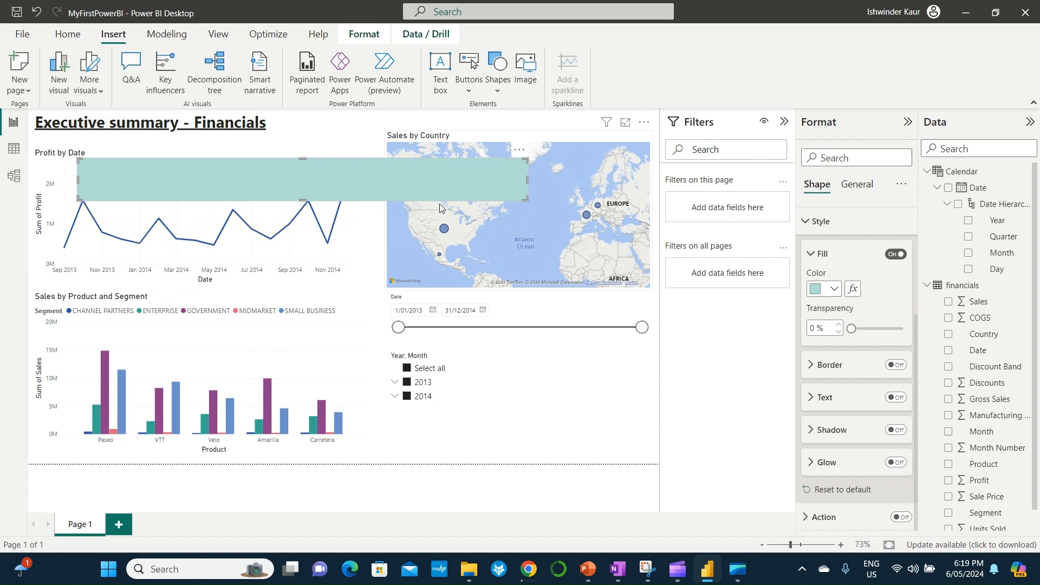
- Move the banner to the page's top-left corner, over the Executive summary title
right_click(374, 188)
click(326, 165)
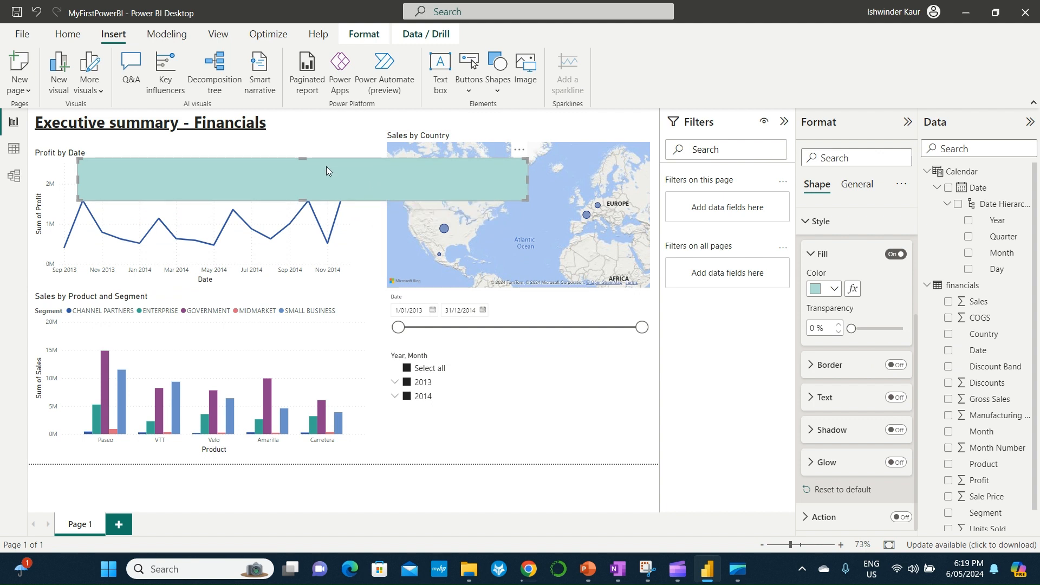
drag(327, 171, 278, 115)
- Examine the banner's context menu and its shape and general format settings for a way to change its layering
right_click(282, 125)
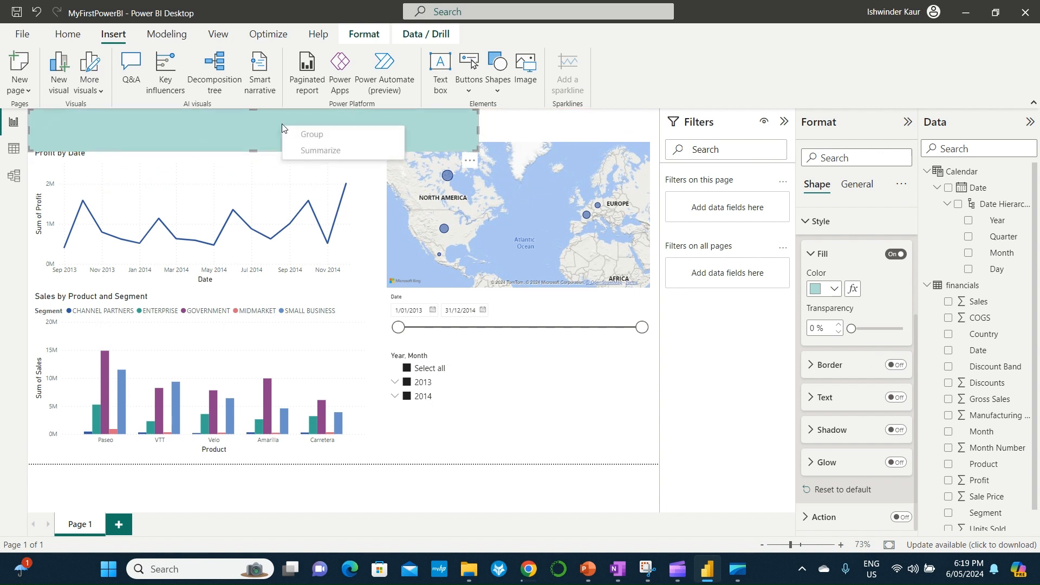
click(483, 134)
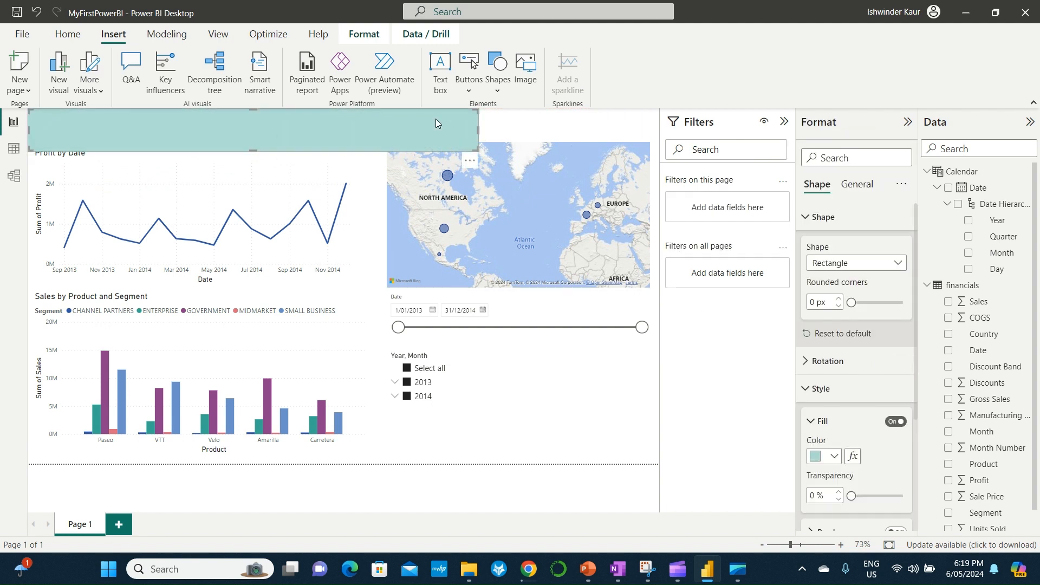
right_click(436, 119)
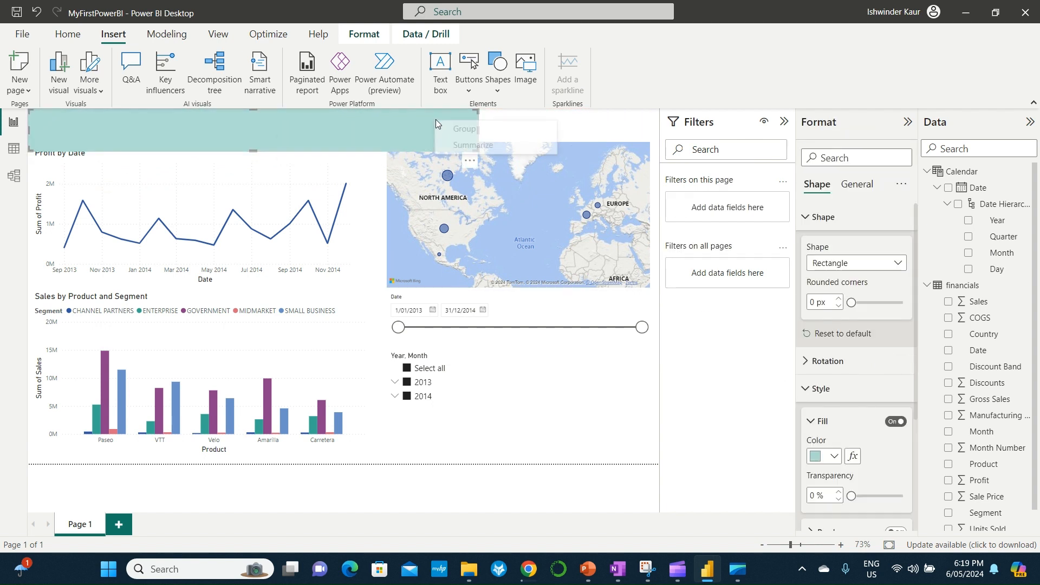
click(814, 220)
click(826, 307)
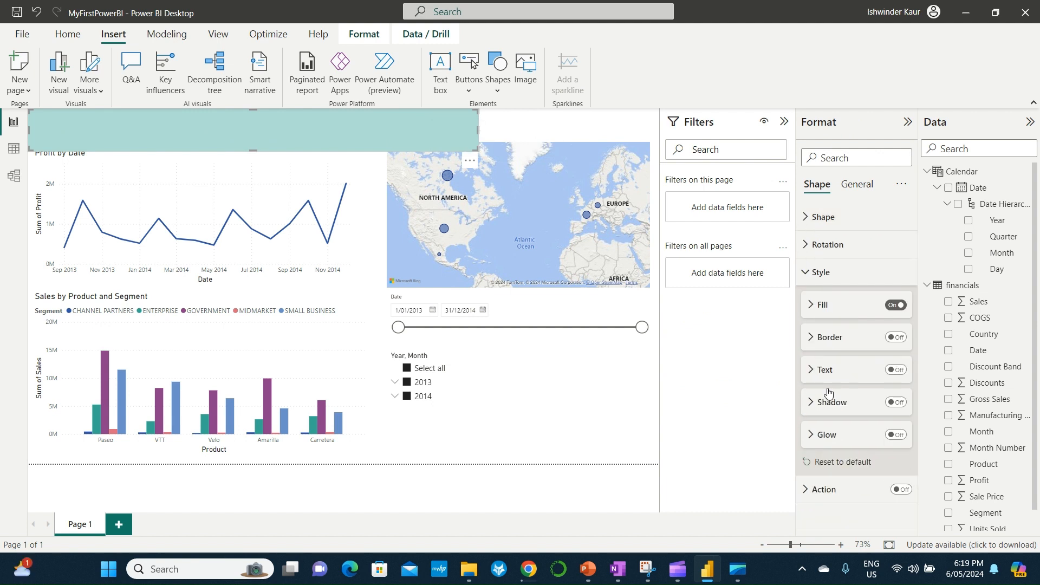
click(856, 185)
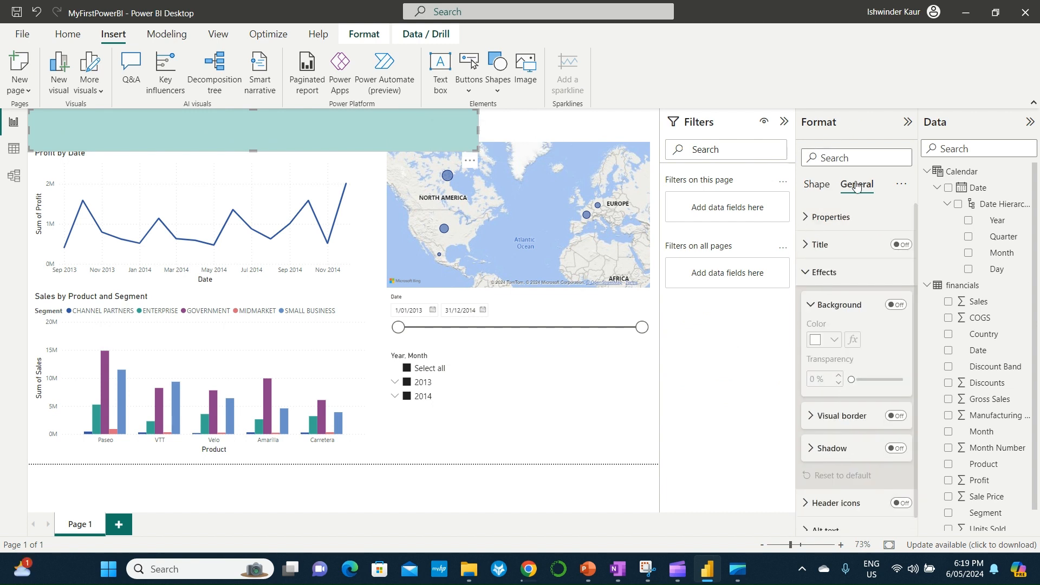
click(832, 279)
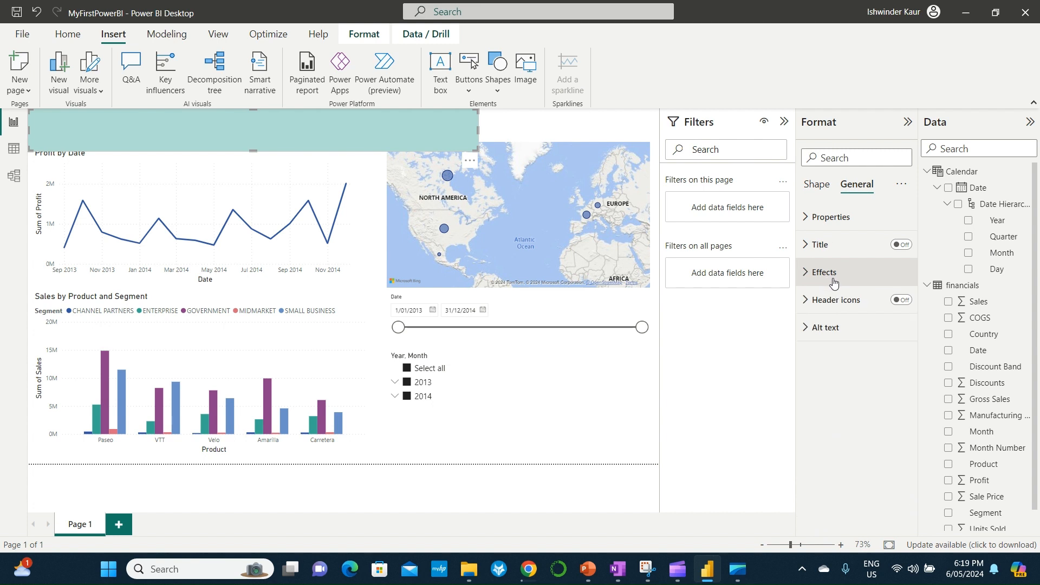
right_click(268, 134)
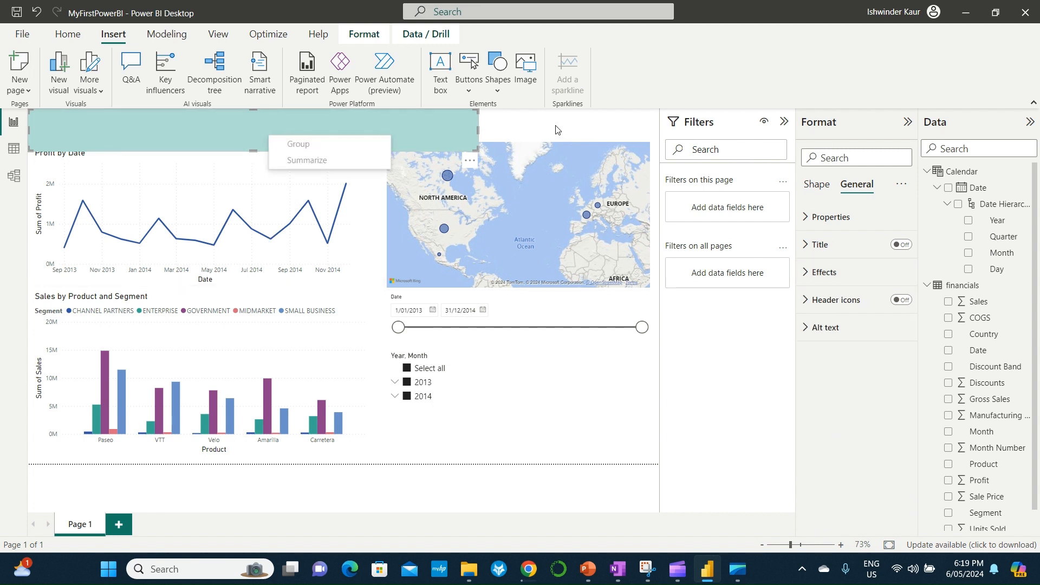
- Move the banner down off the Executive summary title and send it backward
drag(459, 129, 469, 168)
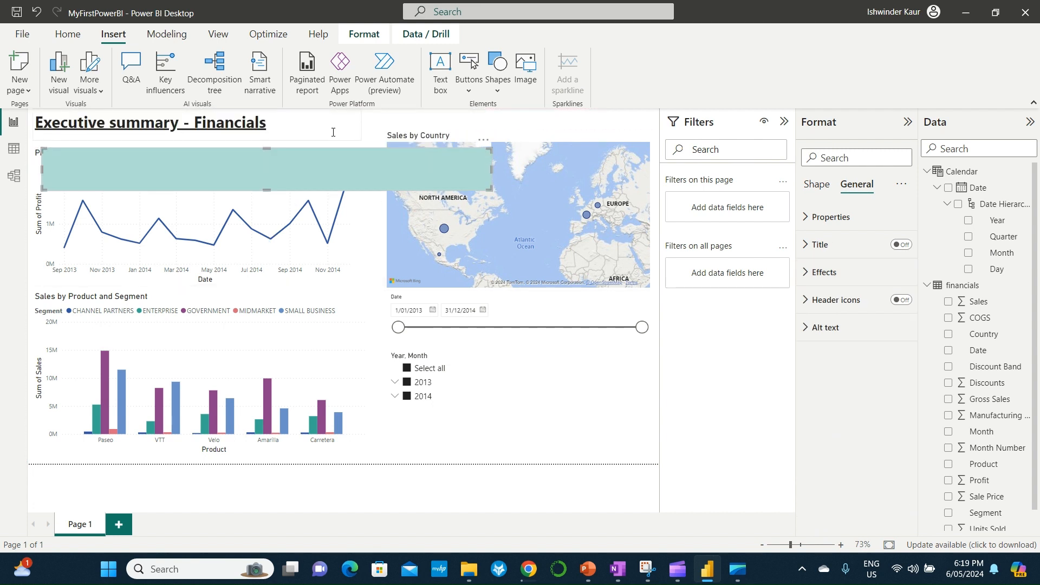
click(333, 133)
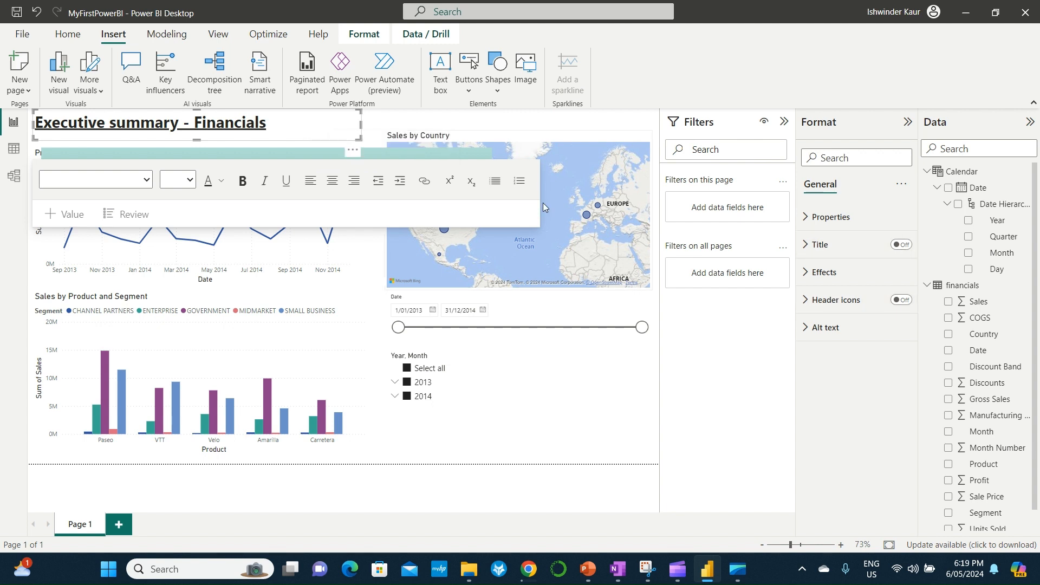
click(421, 151)
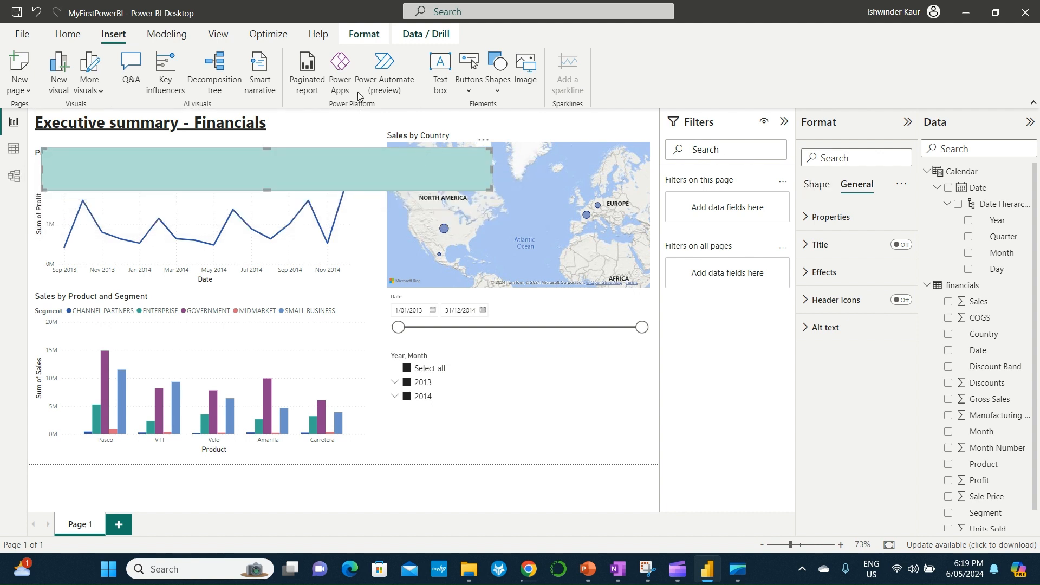
click(367, 31)
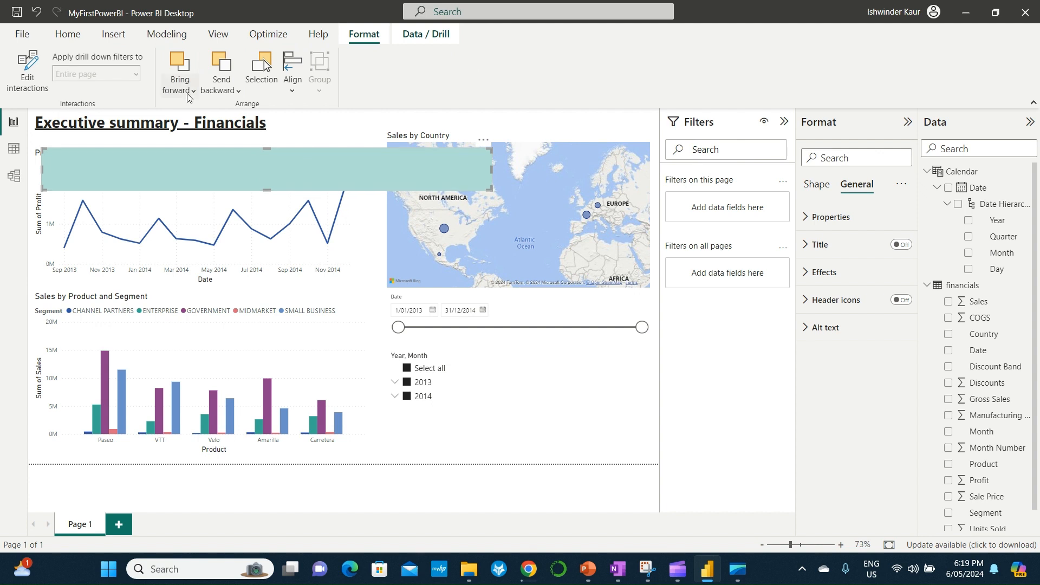
click(221, 81)
click(233, 112)
- Move the banner back to the page's top-left corner and send it further back, behind the title text box
drag(257, 167, 235, 128)
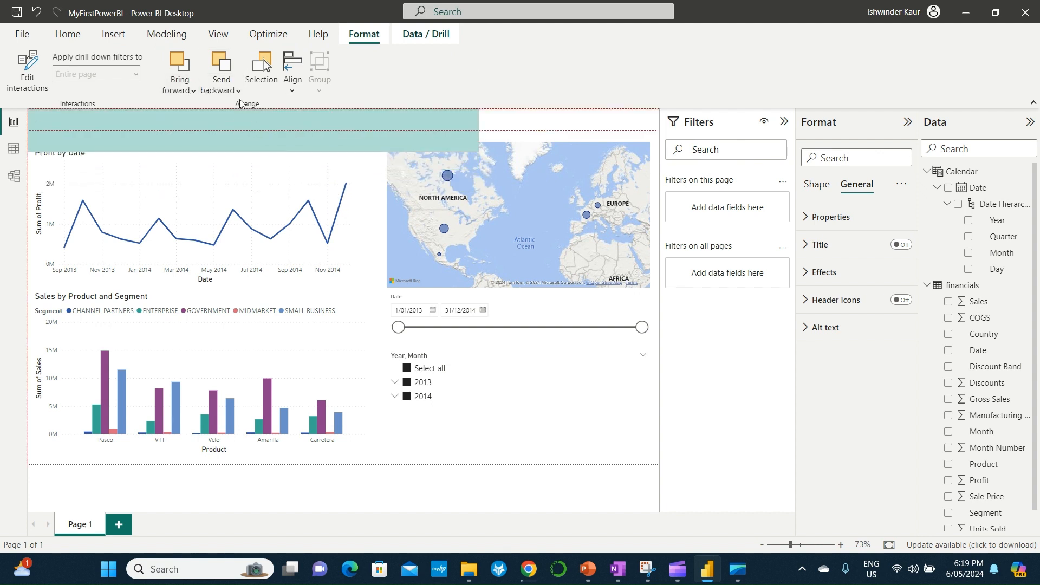
click(242, 85)
click(237, 119)
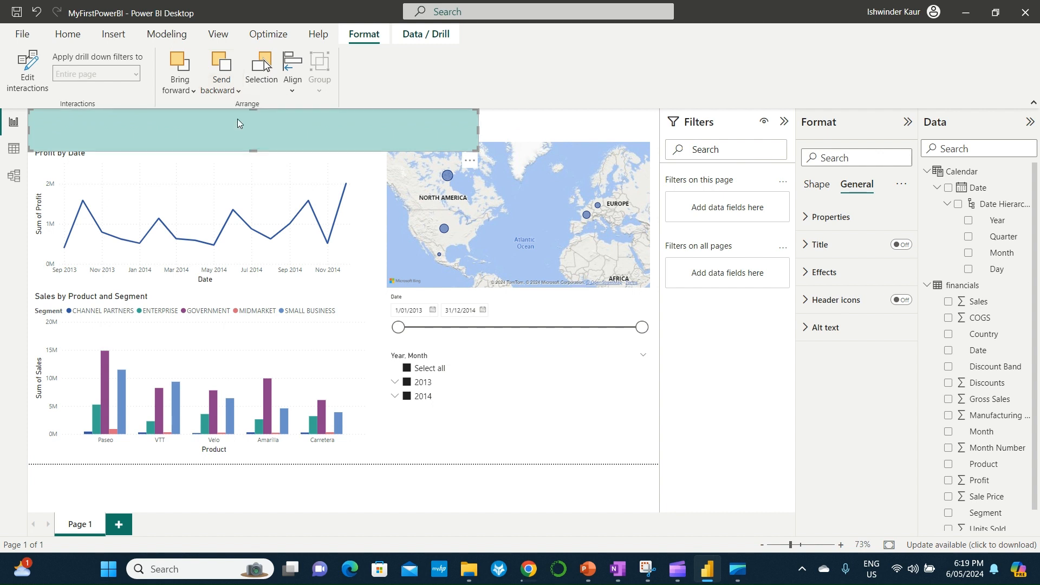
click(230, 84)
click(231, 114)
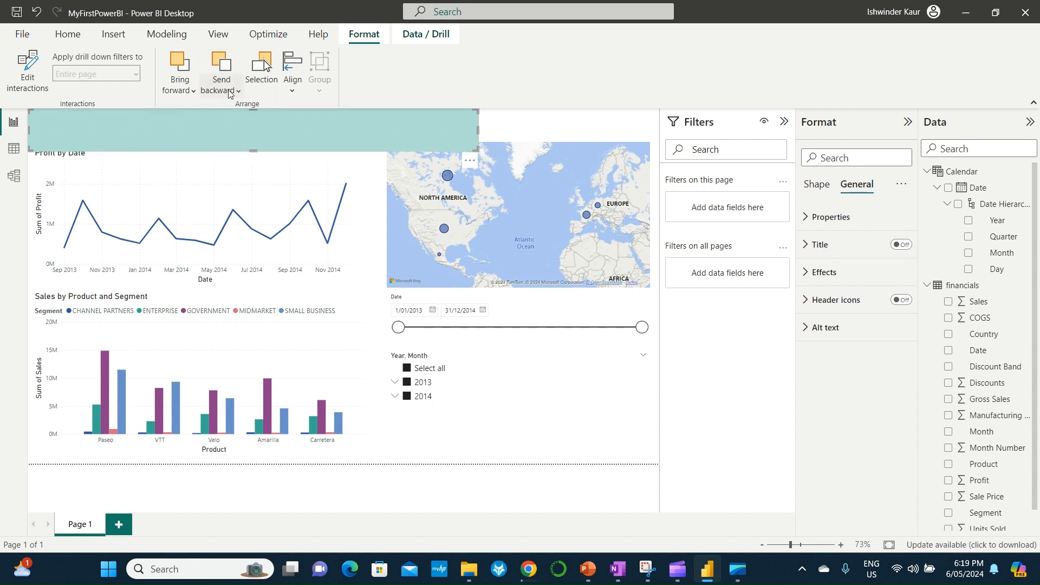
click(231, 85)
click(241, 137)
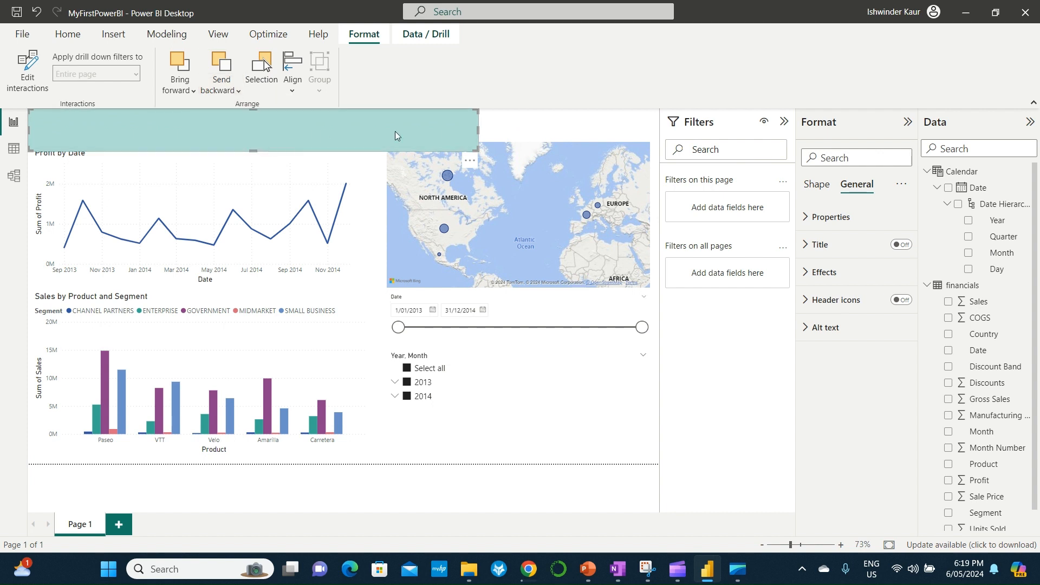
click(544, 132)
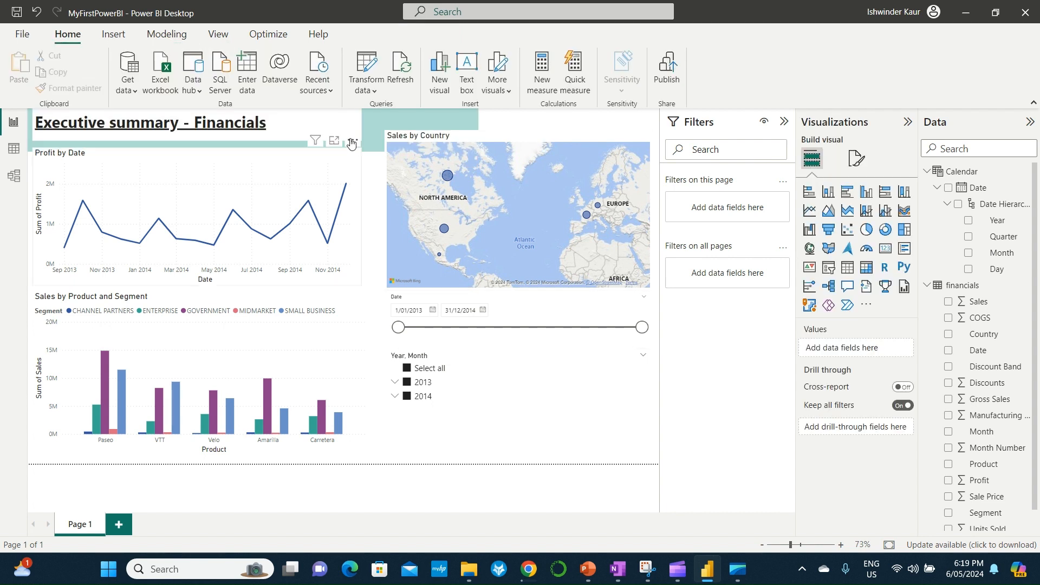
click(352, 142)
click(365, 126)
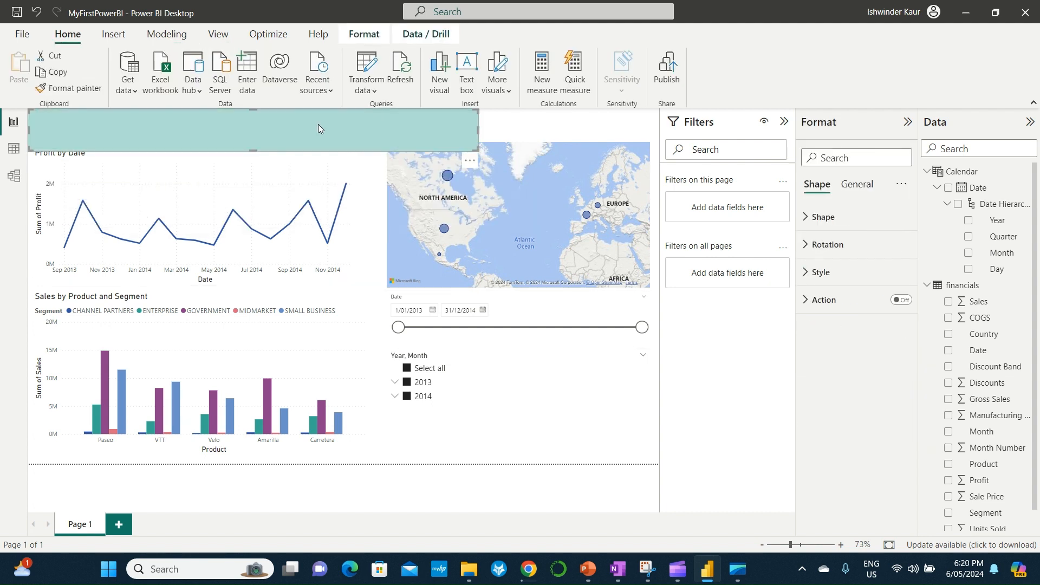
click(489, 117)
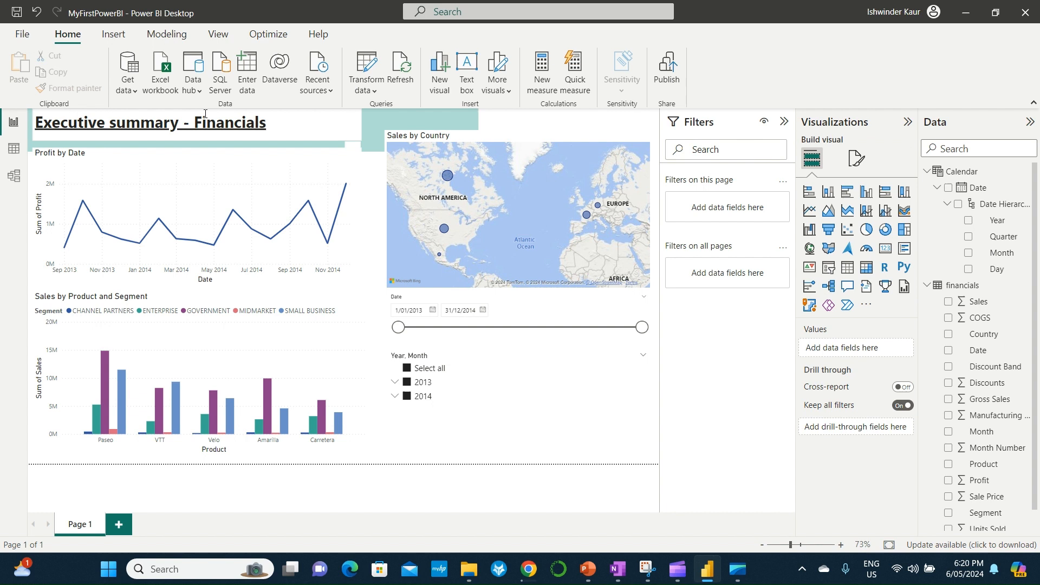
- Turn off the background of the Executive summary - Financials text box
click(176, 116)
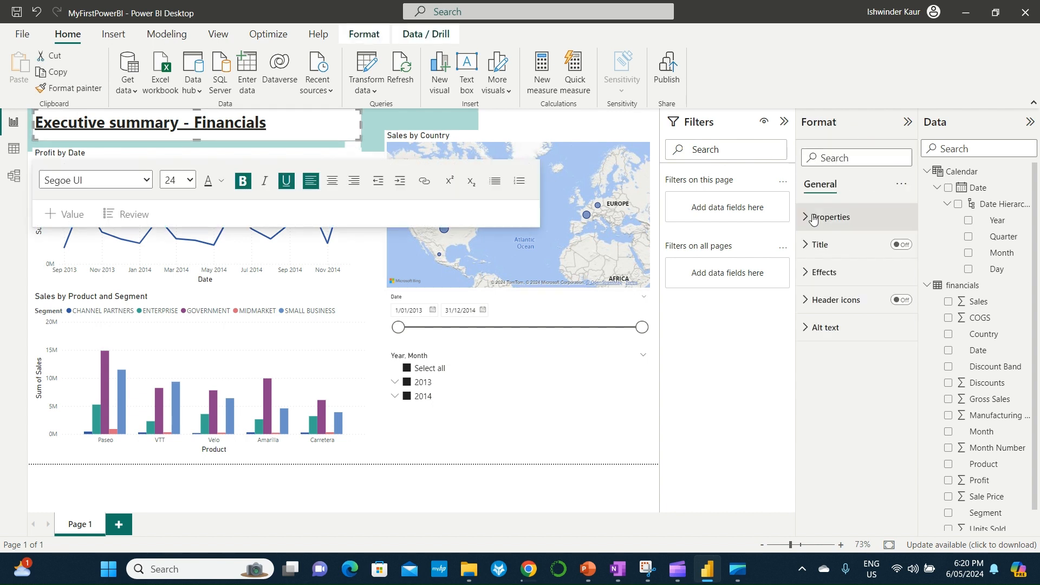
click(826, 274)
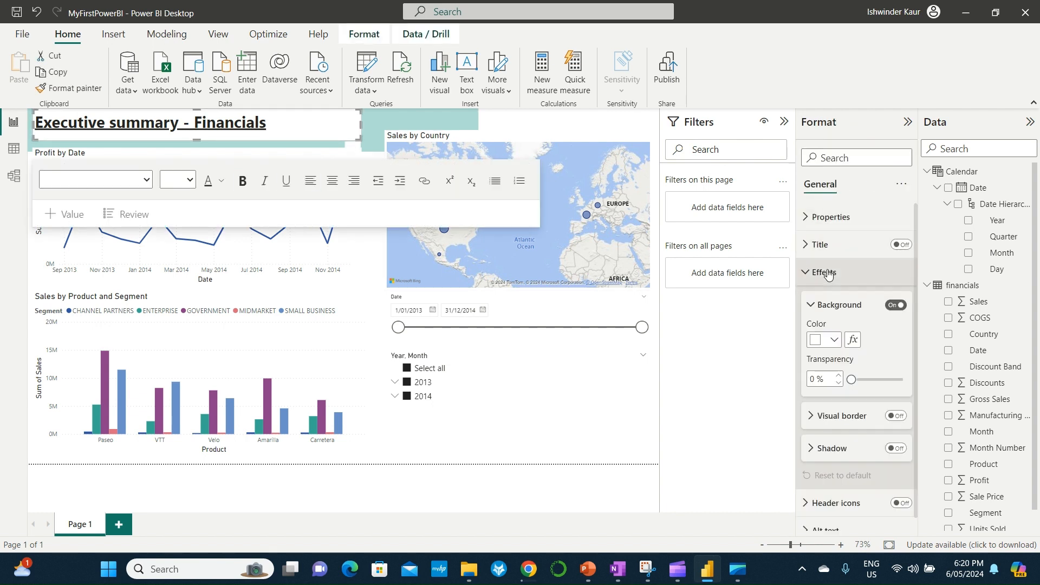
scroll(834, 279, down, 1)
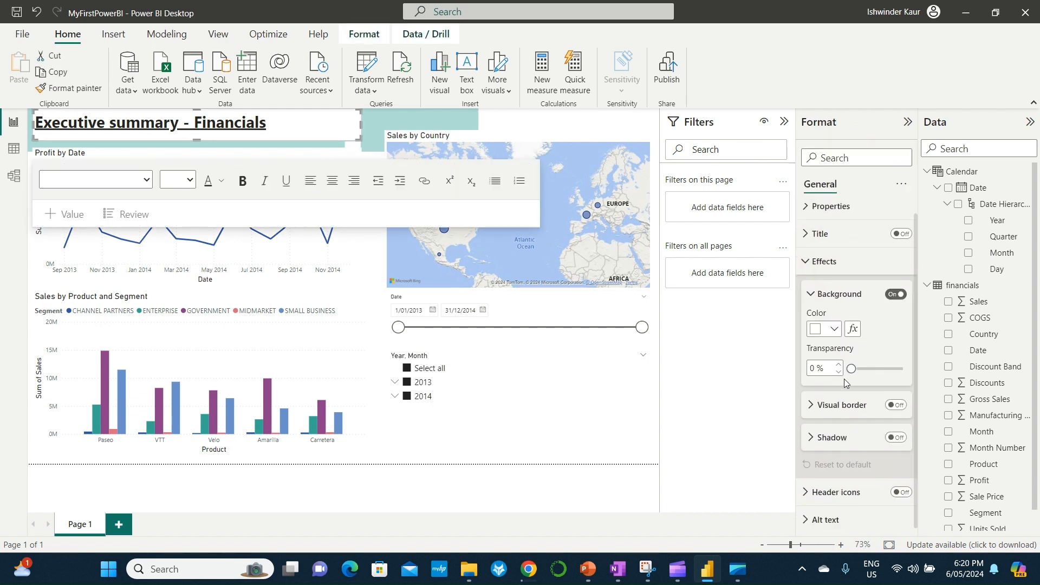
click(896, 292)
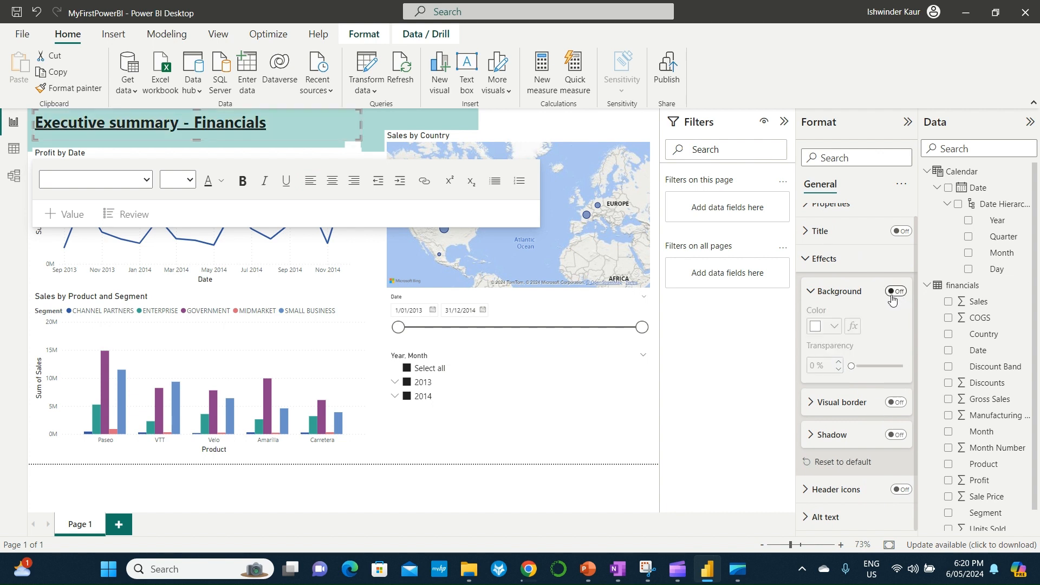
- Reduce the banner's height to end above the Profit by Date chart and stretch it across the full page width
click(378, 127)
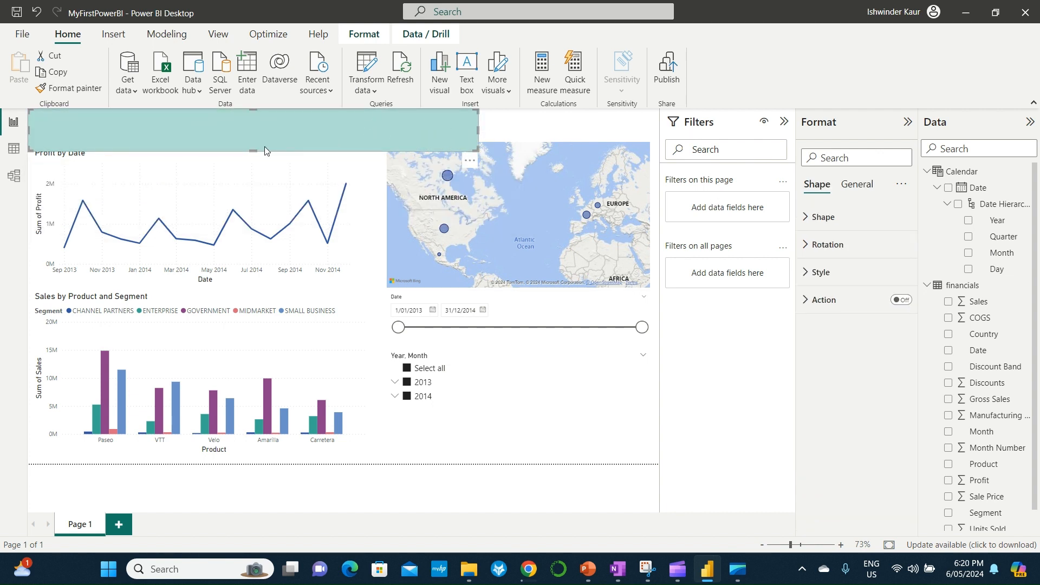
drag(264, 150, 258, 142)
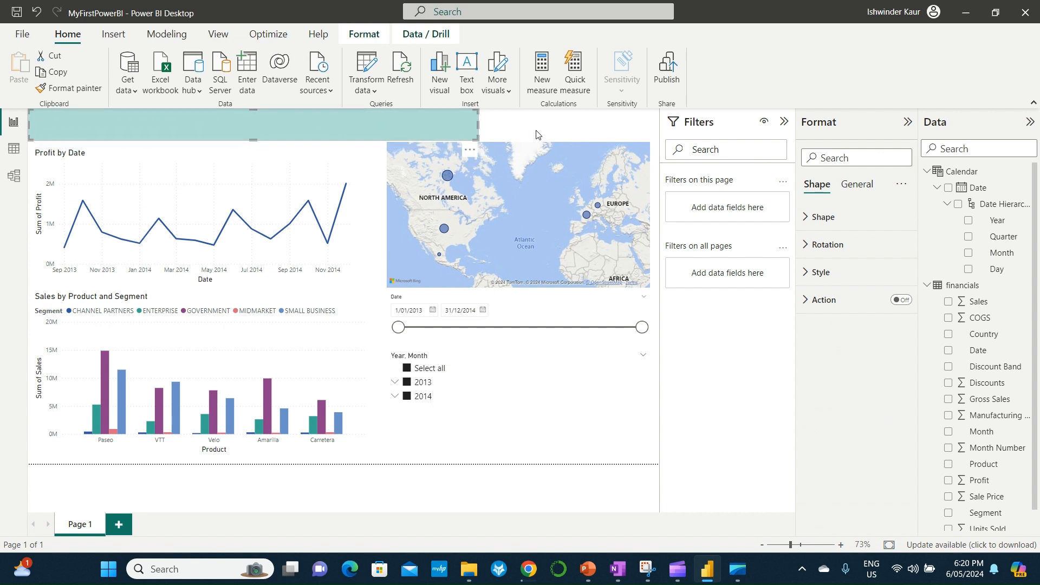
click(536, 133)
click(473, 122)
drag(479, 122, 652, 132)
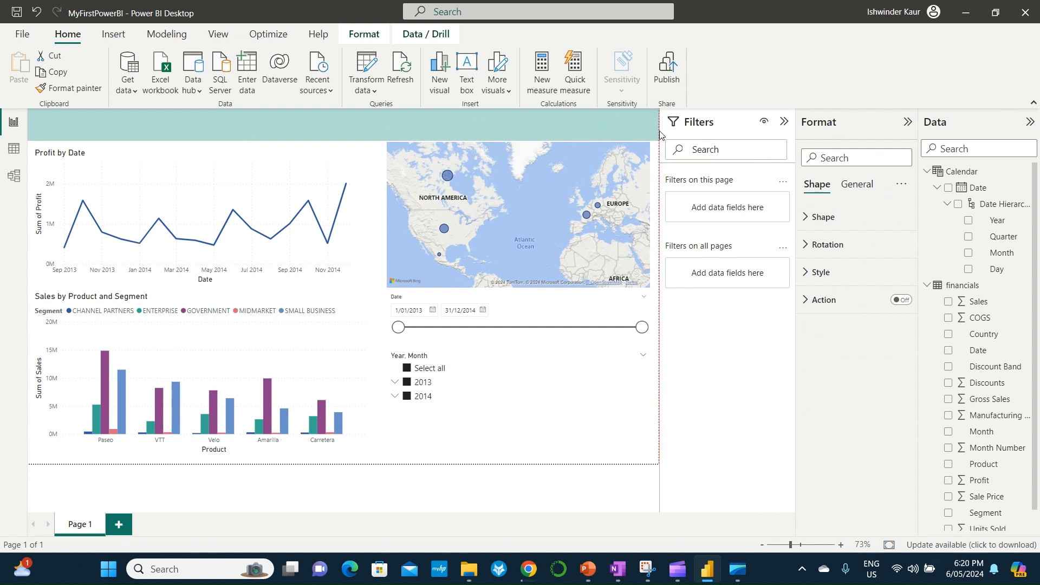
- Lower the top edge of the Sales by Country map so it clears the banner
click(511, 148)
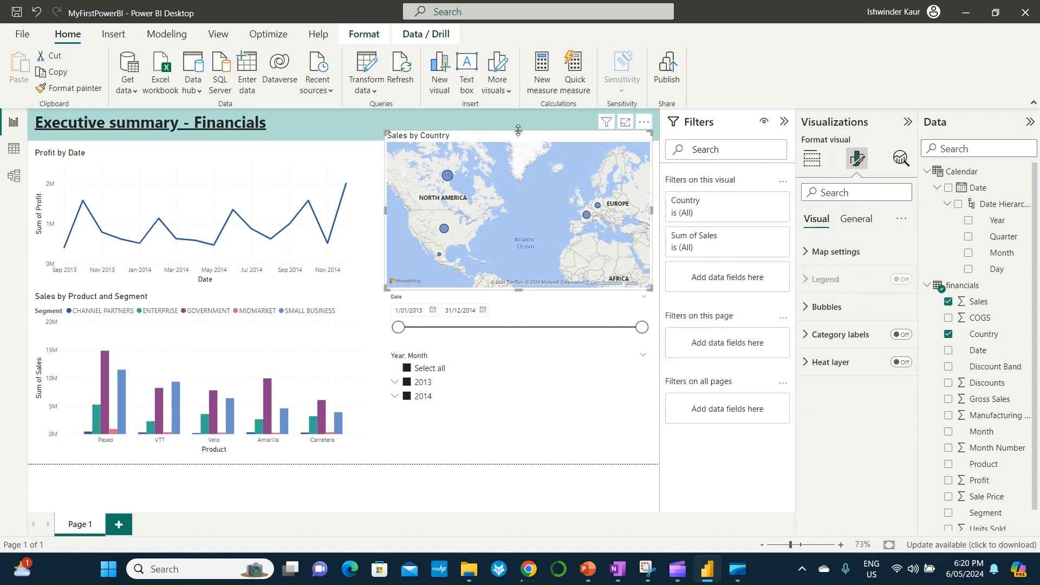
drag(523, 131, 521, 149)
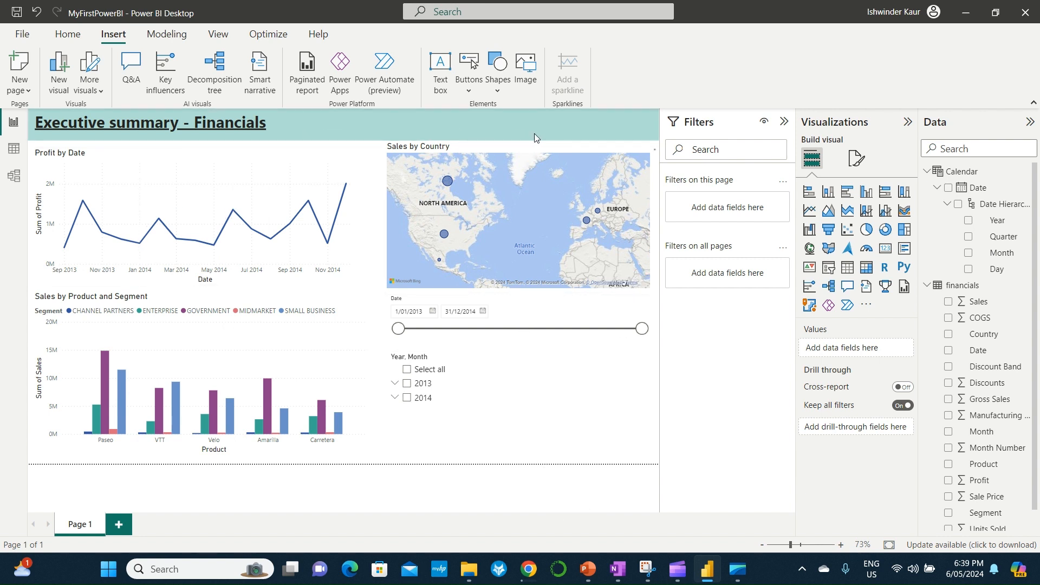
- Publish the report to My workspace in Power BI and dismiss the publishing dialog
click(61, 39)
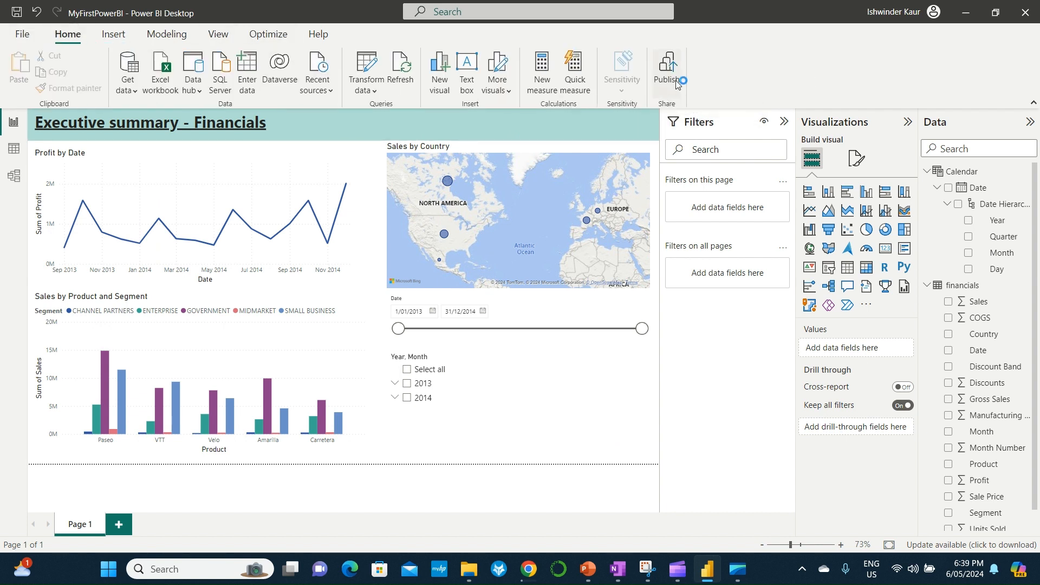
click(586, 306)
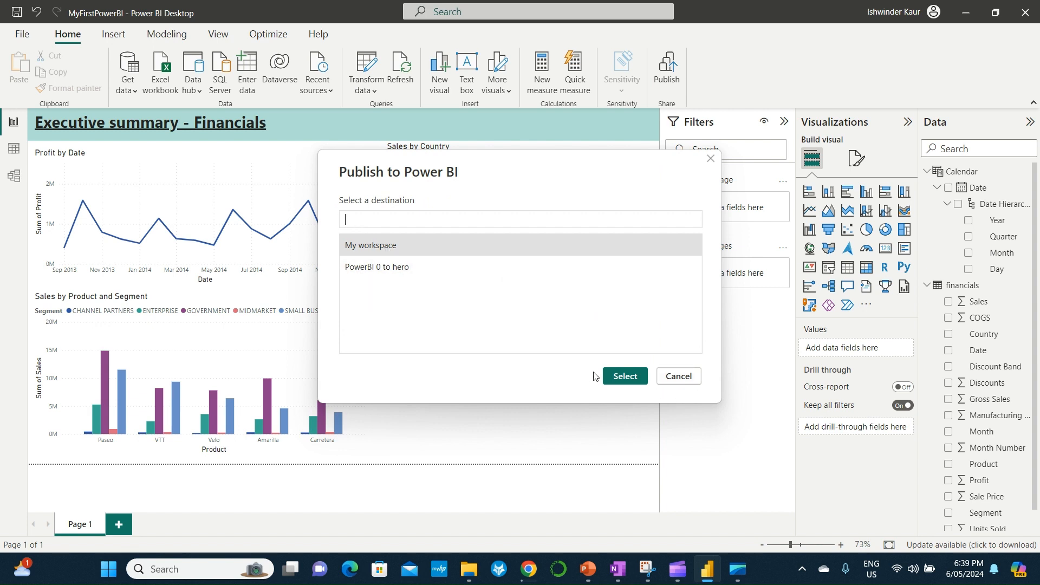
click(616, 371)
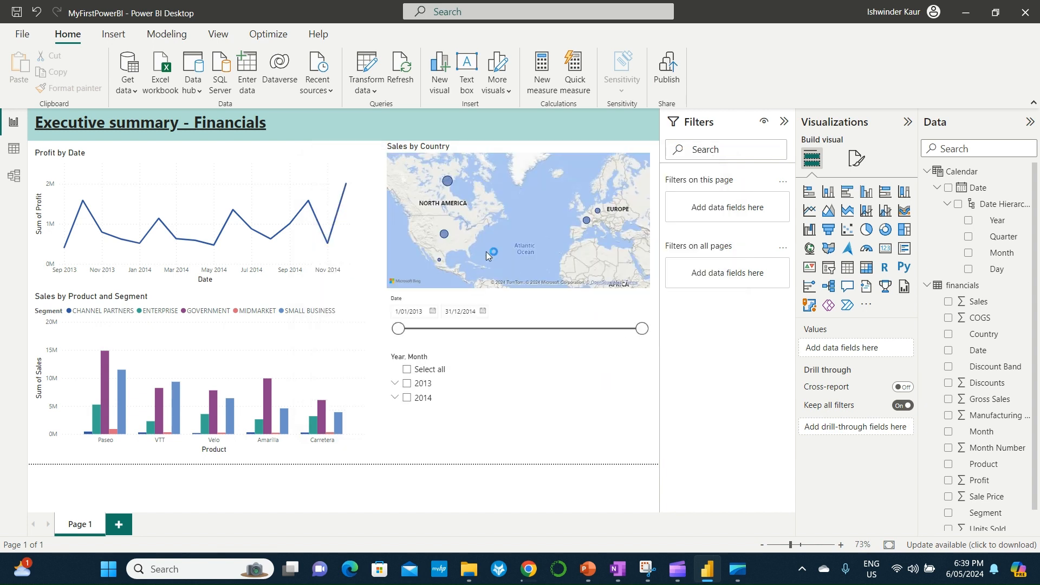
click(569, 343)
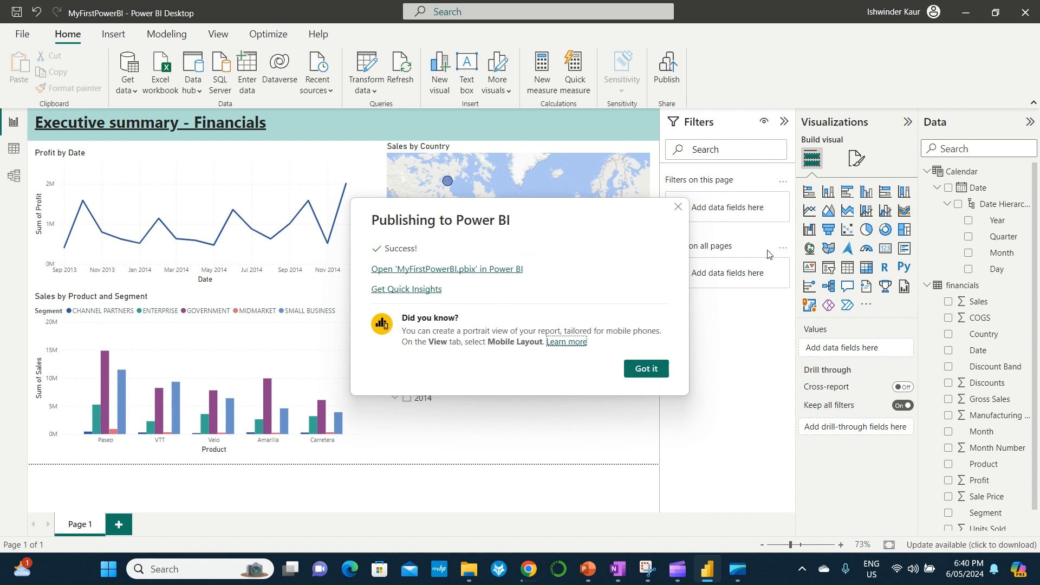
click(646, 369)
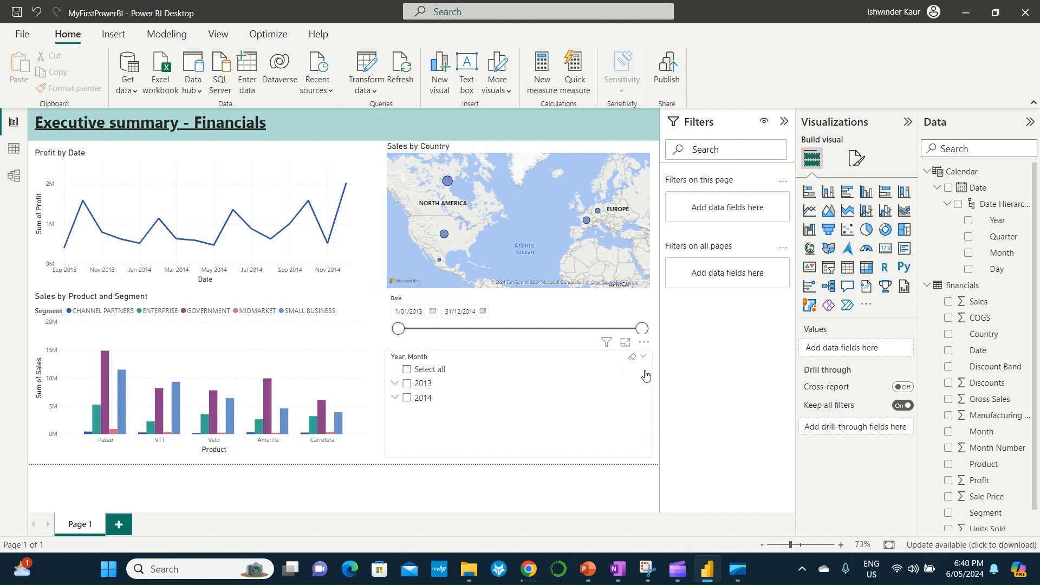